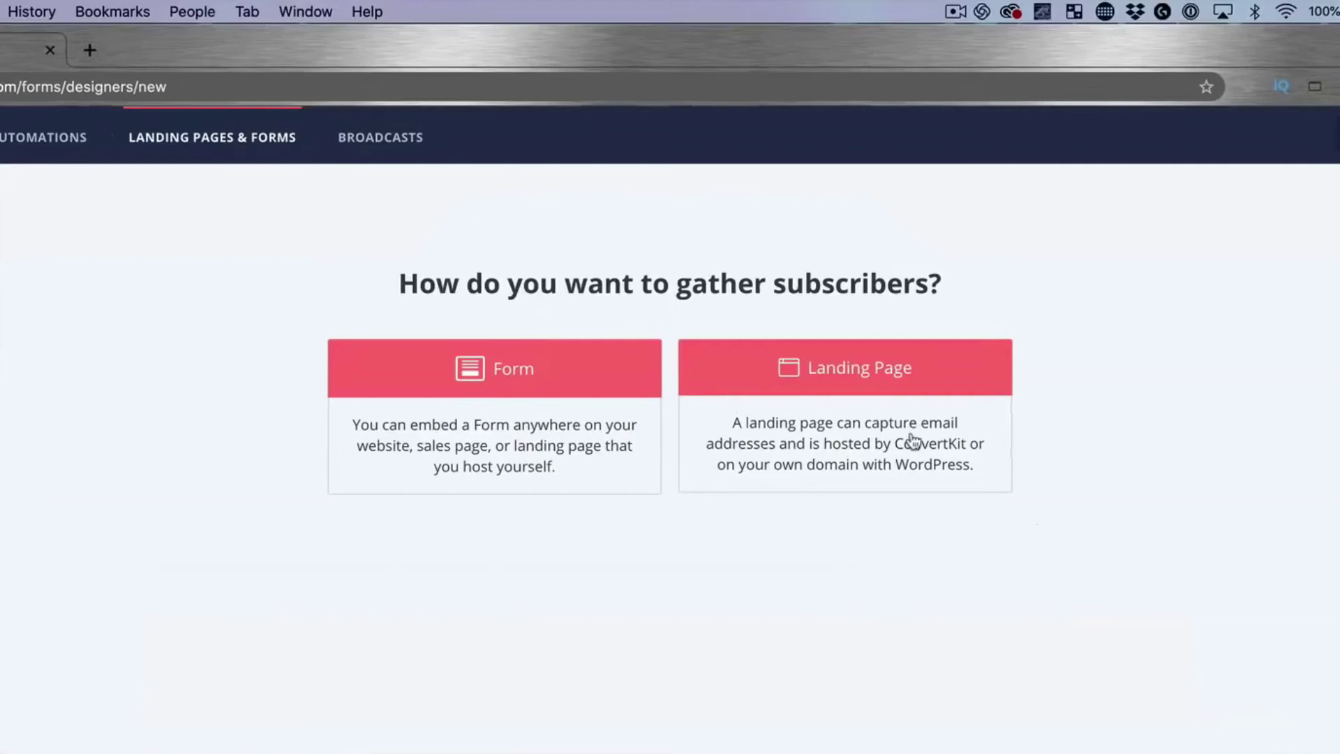
Step: Choose Landing Page and pick the Abbey template from the template gallery
{"action": "left_click", "coordinate": [911, 439]}
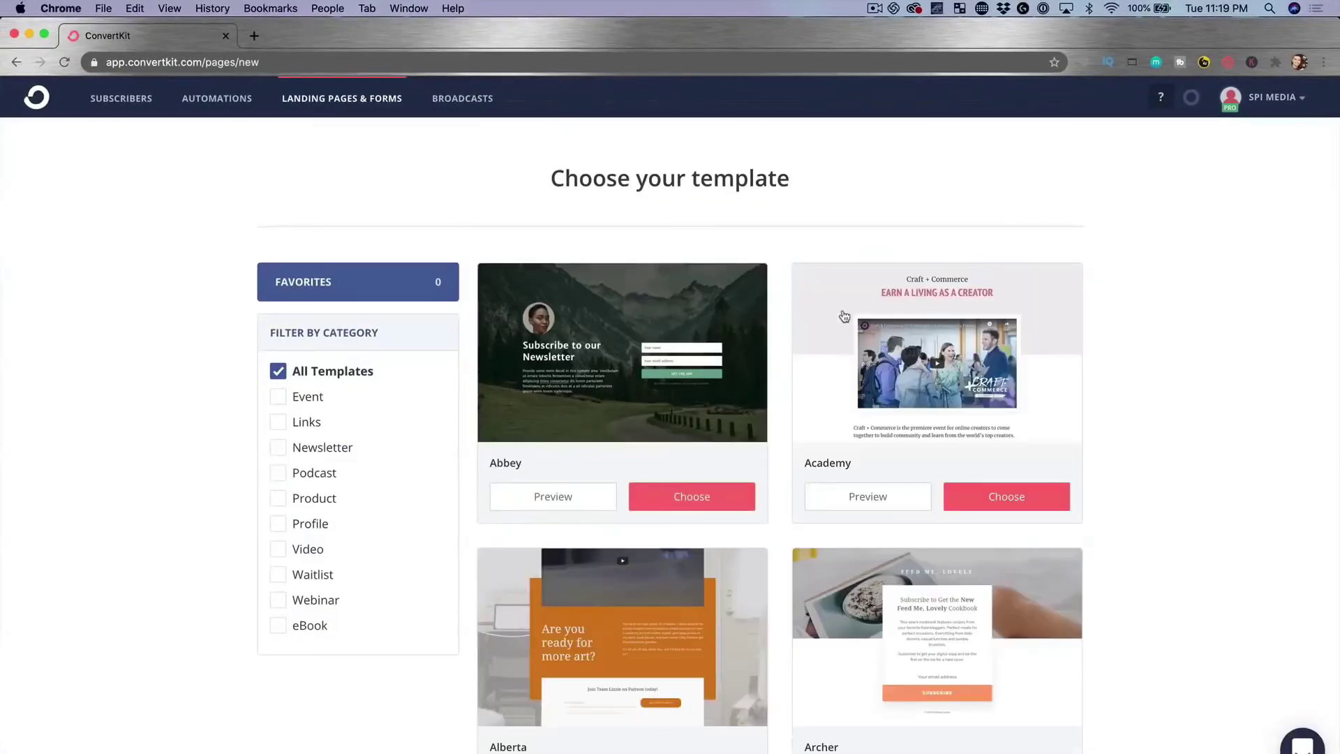
{"action": "scroll", "coordinate": [845, 316], "scroll_direction": "down", "scroll_amount": 1}
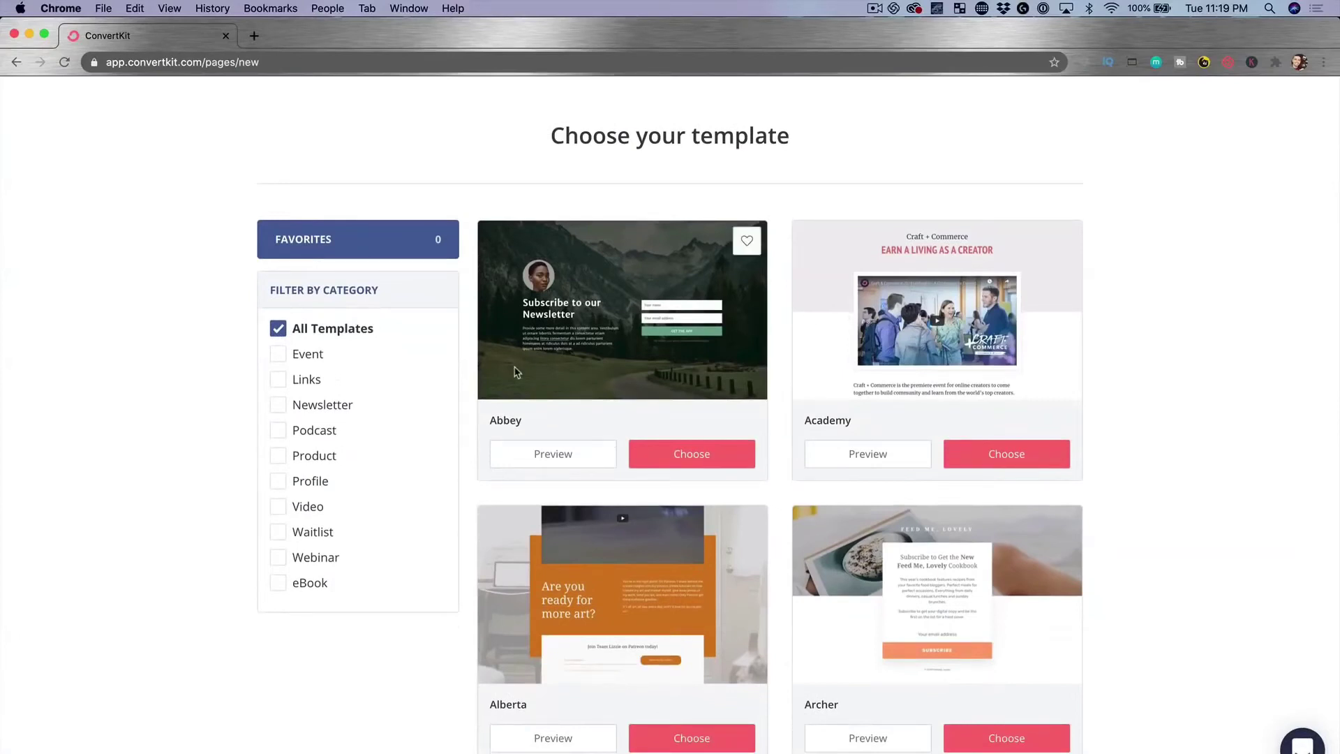
{"action": "scroll", "coordinate": [516, 372], "scroll_direction": "down", "scroll_amount": 1}
{"action": "scroll", "coordinate": [773, 352], "scroll_direction": "down", "scroll_amount": 20}
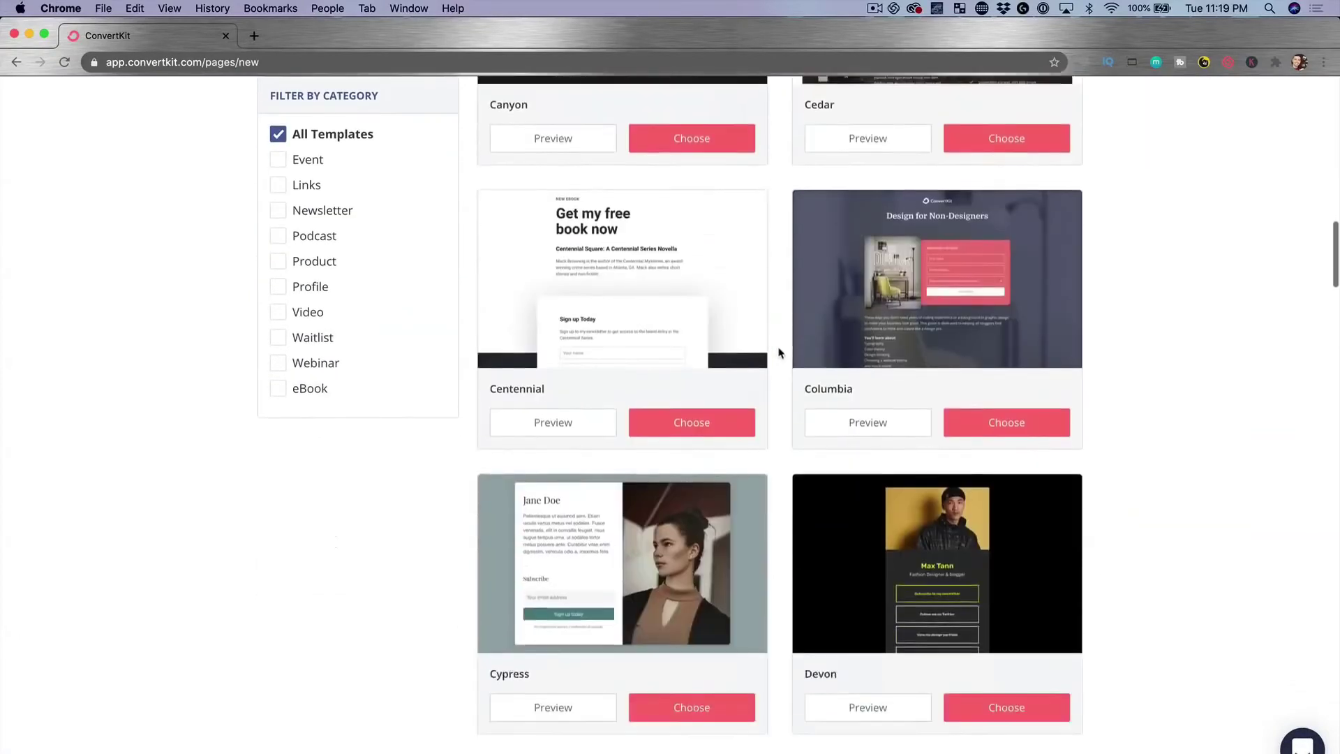
{"action": "scroll", "coordinate": [776, 353], "scroll_direction": "up", "scroll_amount": 20}
{"action": "scroll", "coordinate": [695, 520], "scroll_direction": "down", "scroll_amount": 1}
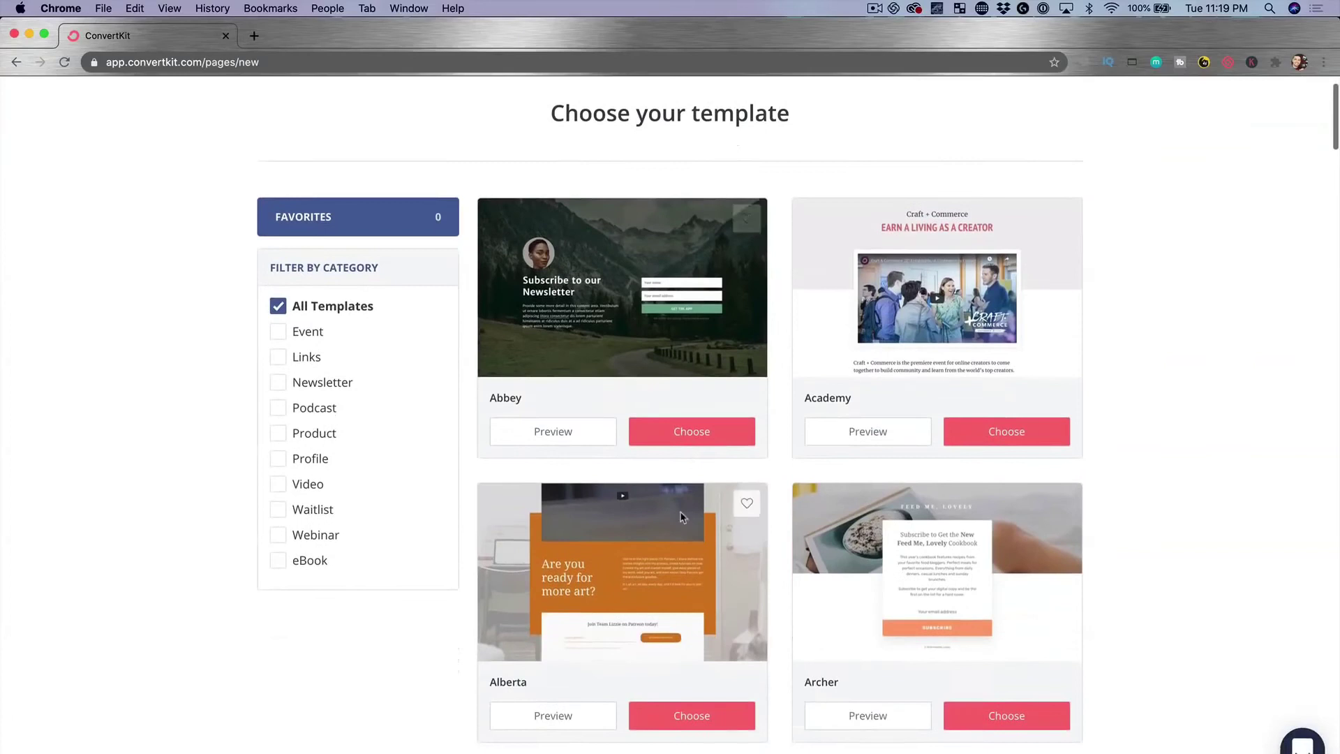
{"action": "left_click", "coordinate": [711, 432]}
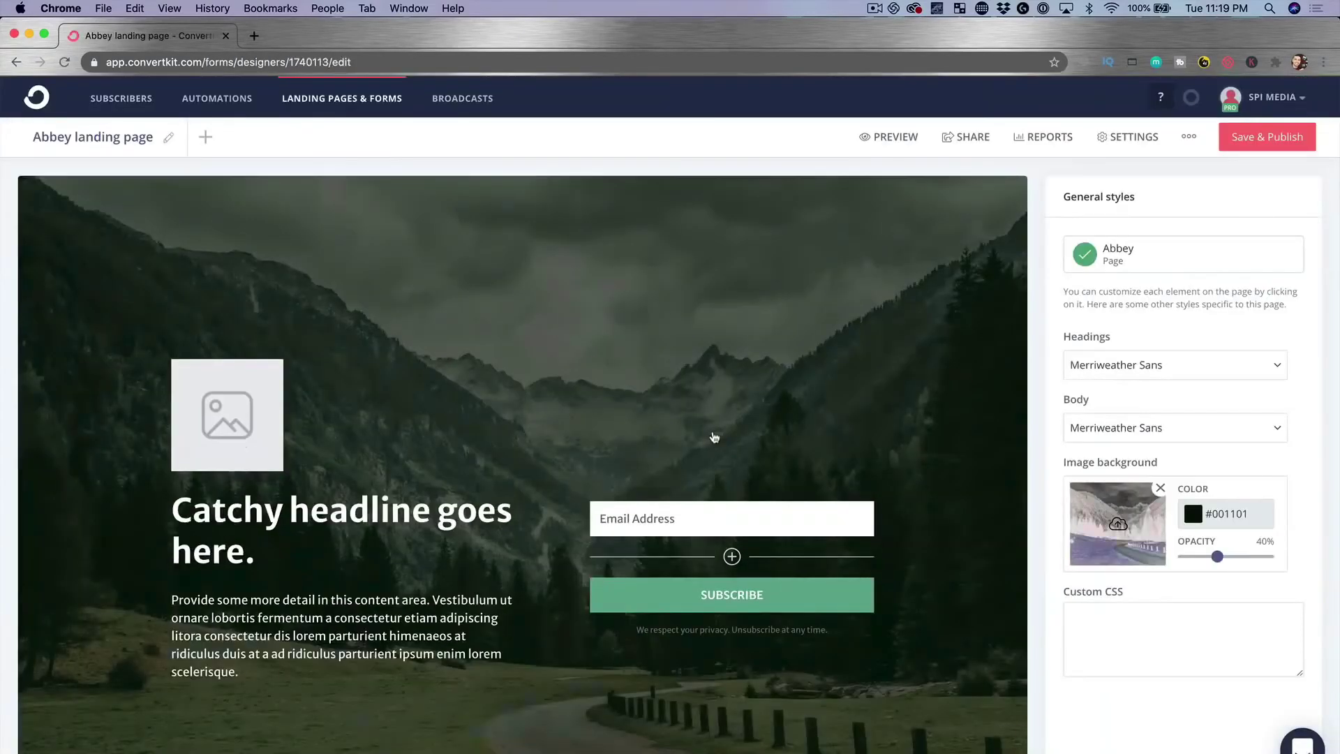
Step: Fill the image placeholder with the Gmail laptop photo found by searching Unsplash for 'email marketing'
{"action": "scroll", "coordinate": [714, 435], "scroll_direction": "down", "scroll_amount": 1}
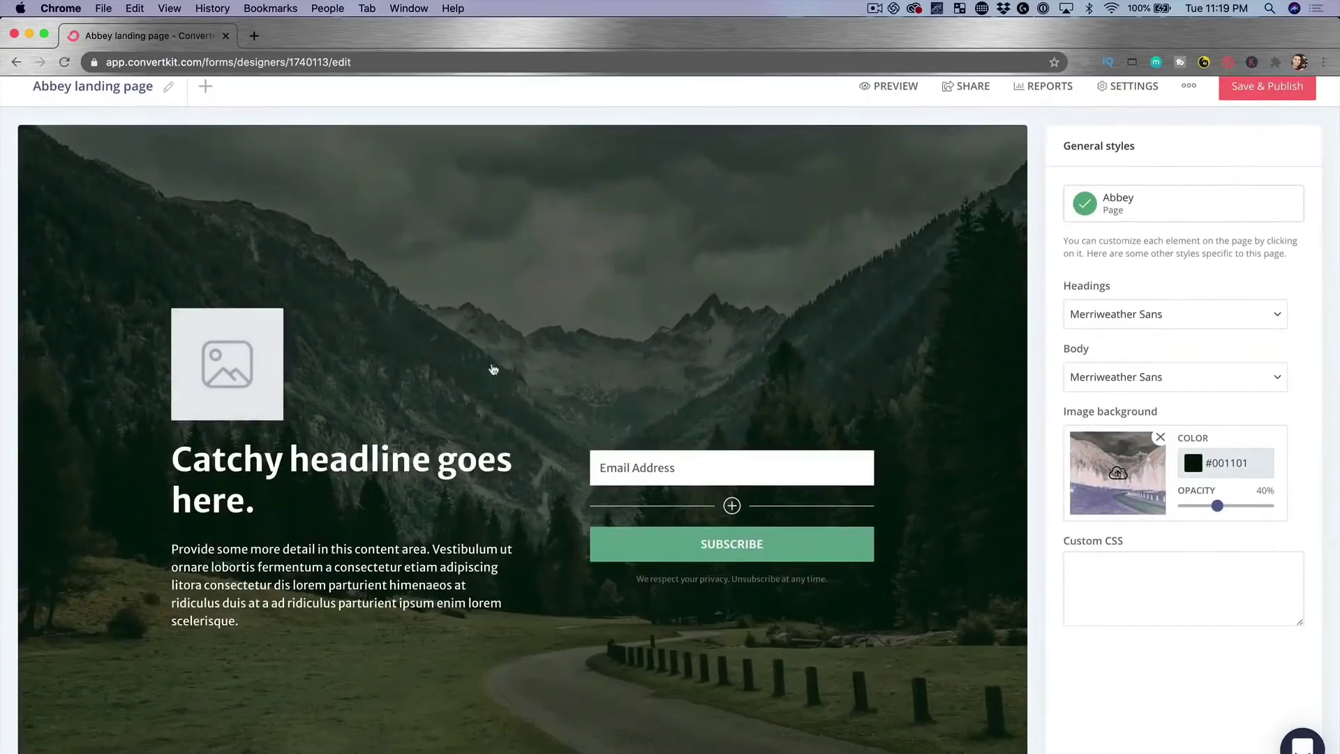
{"action": "left_click", "coordinate": [253, 360]}
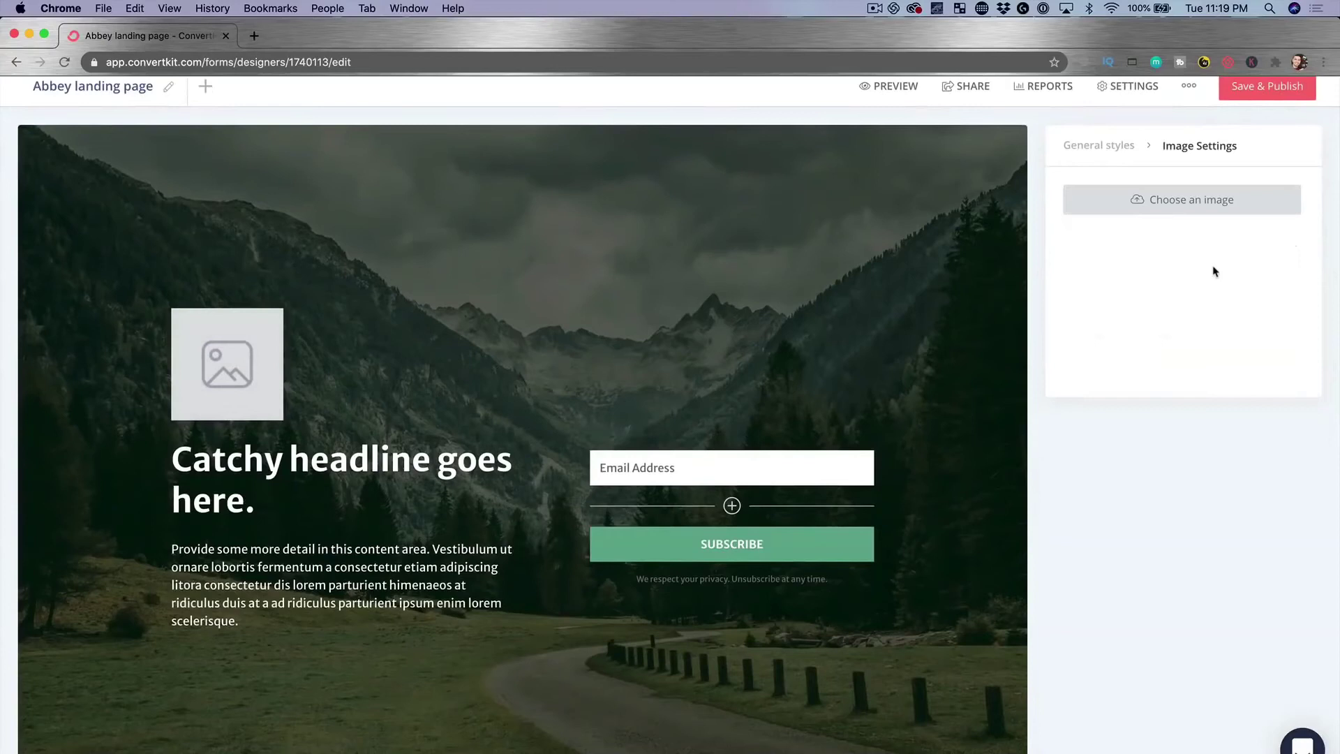
{"action": "left_click", "coordinate": [1202, 206]}
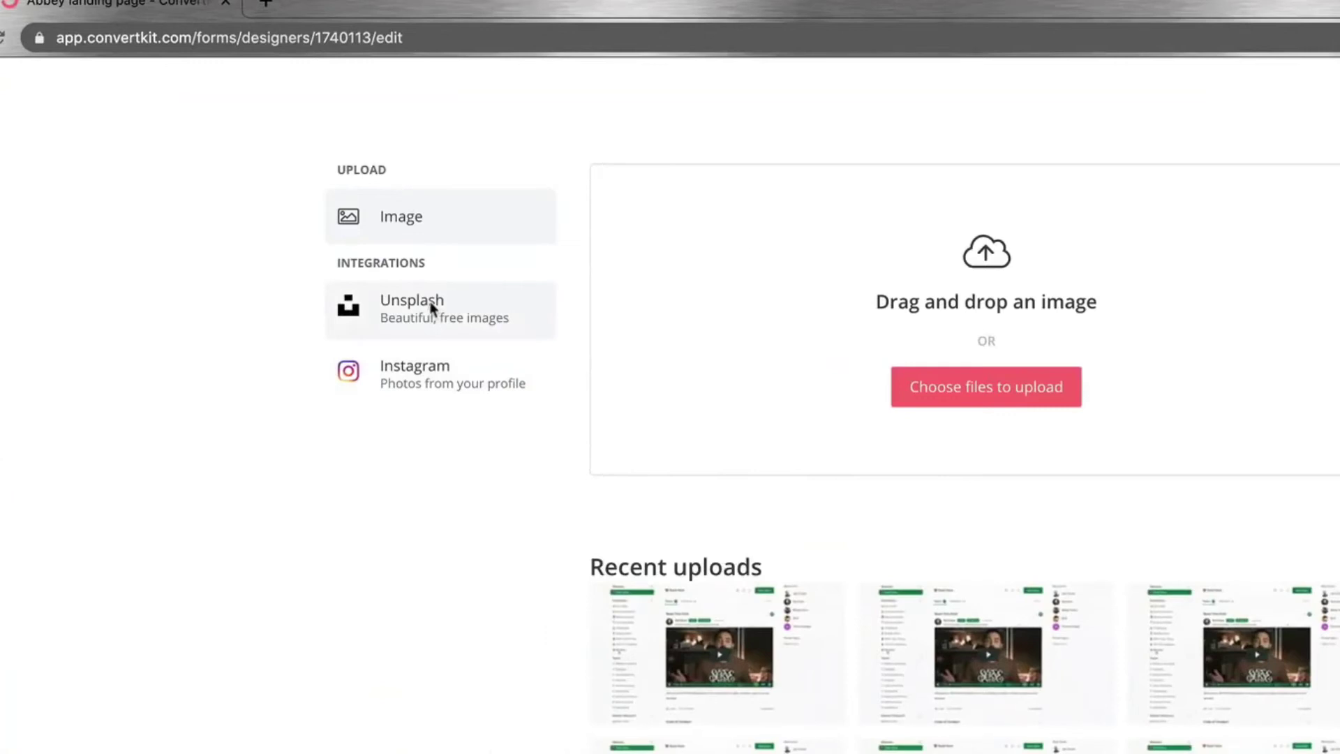
{"action": "left_click", "coordinate": [427, 315]}
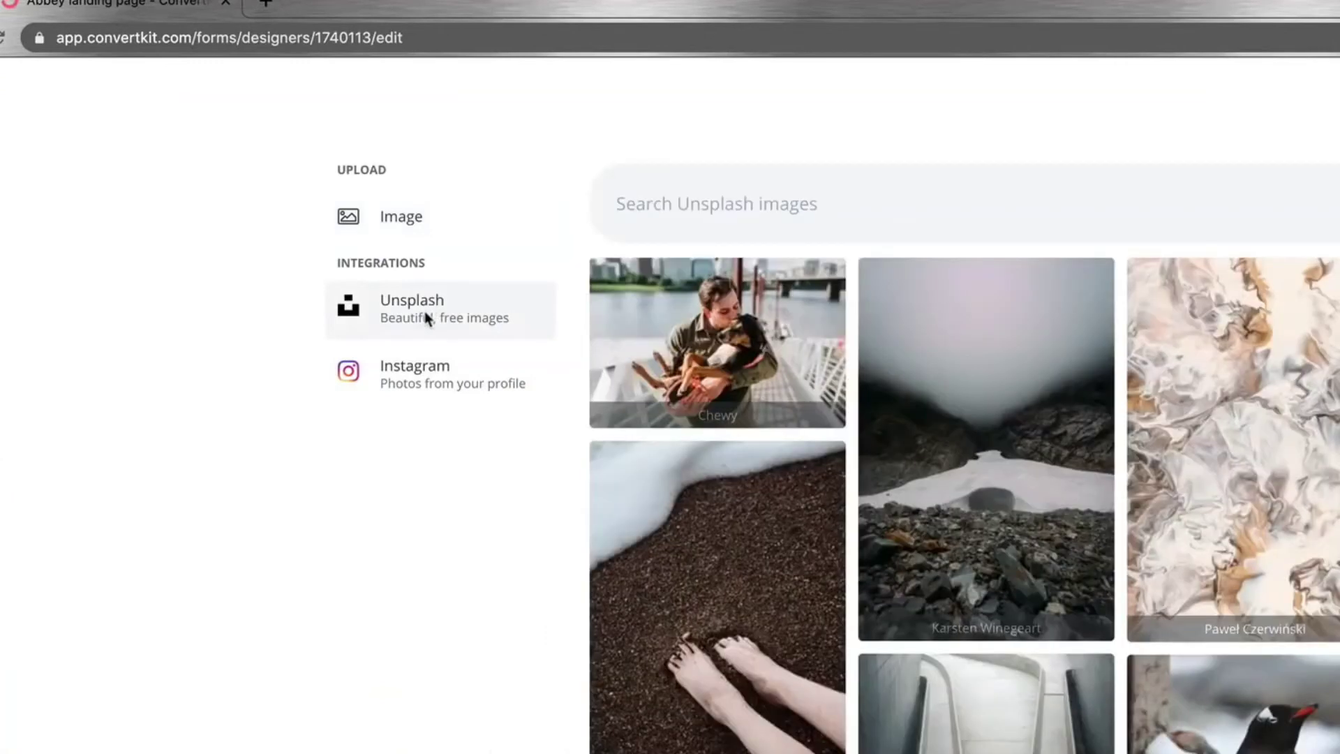
{"action": "left_click", "coordinate": [840, 218]}
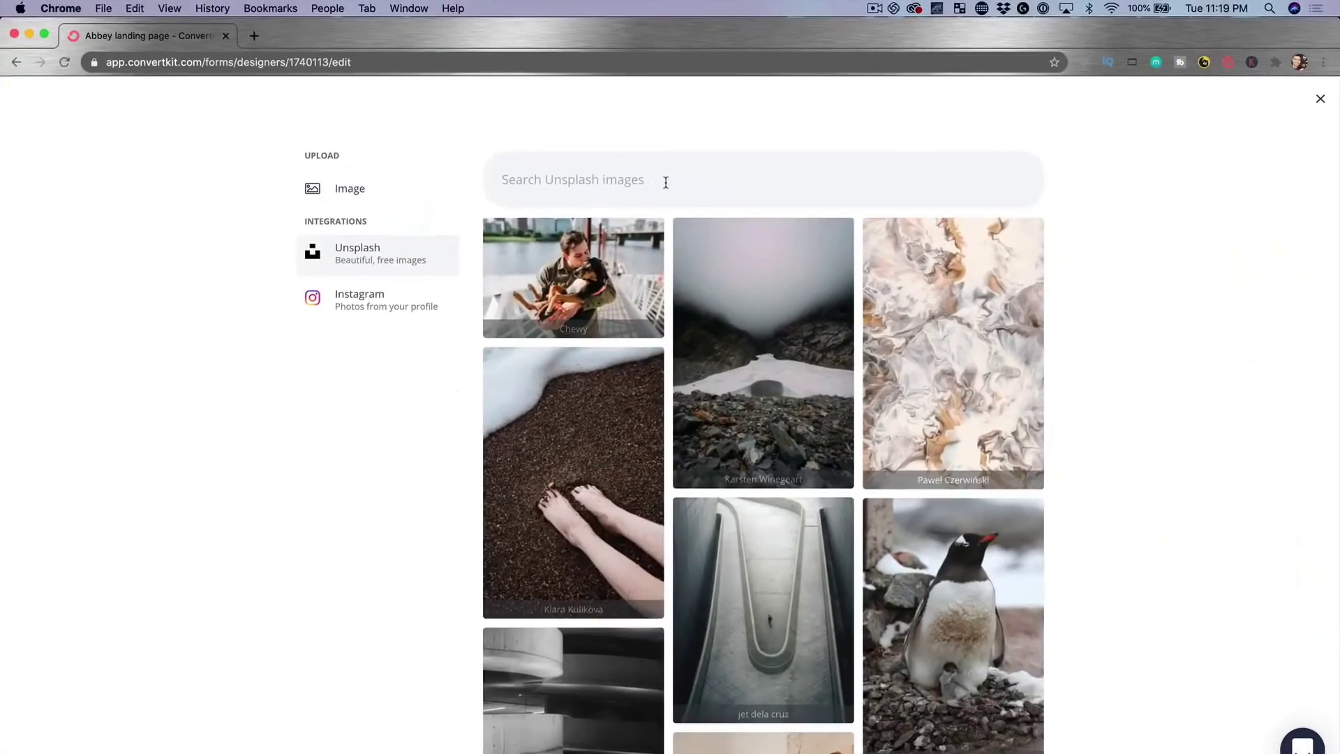
{"action": "type", "text": "email marketing"}
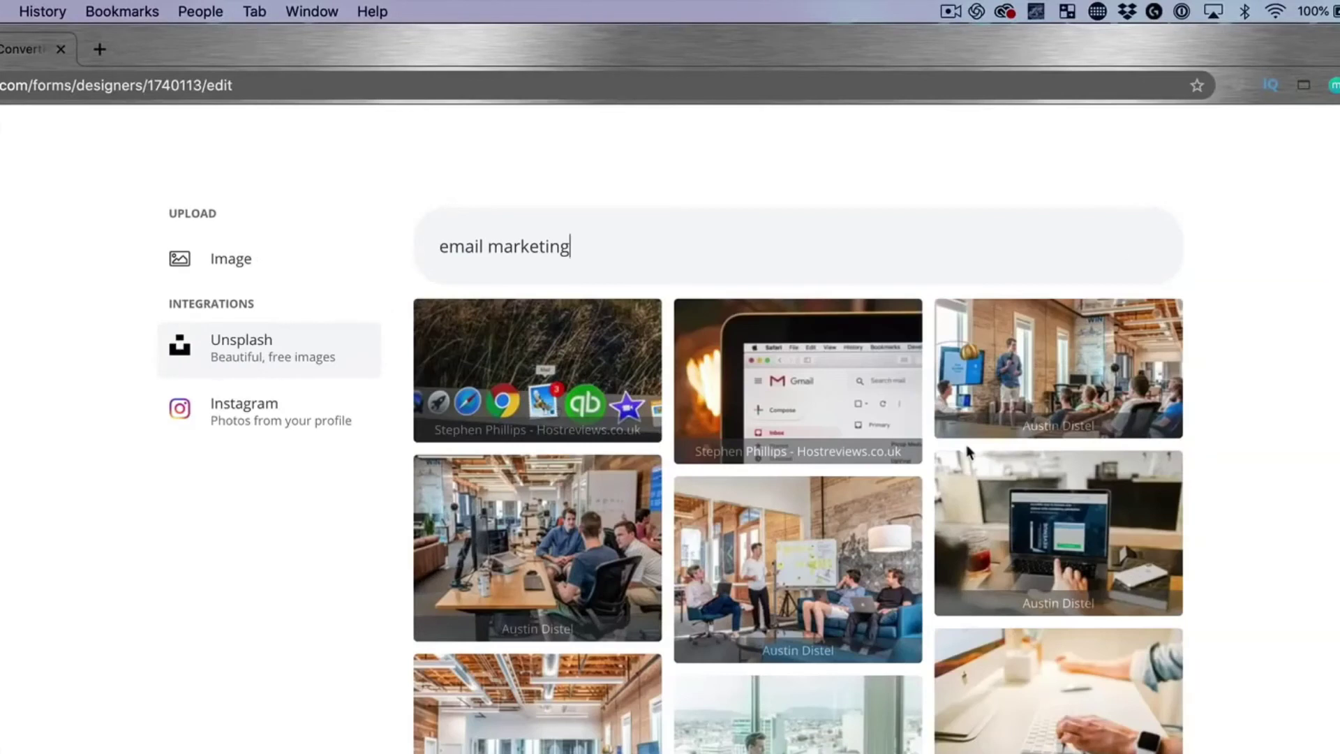
{"action": "scroll", "coordinate": [979, 644], "scroll_direction": "down", "scroll_amount": 2}
{"action": "scroll", "coordinate": [980, 644], "scroll_direction": "down", "scroll_amount": 1}
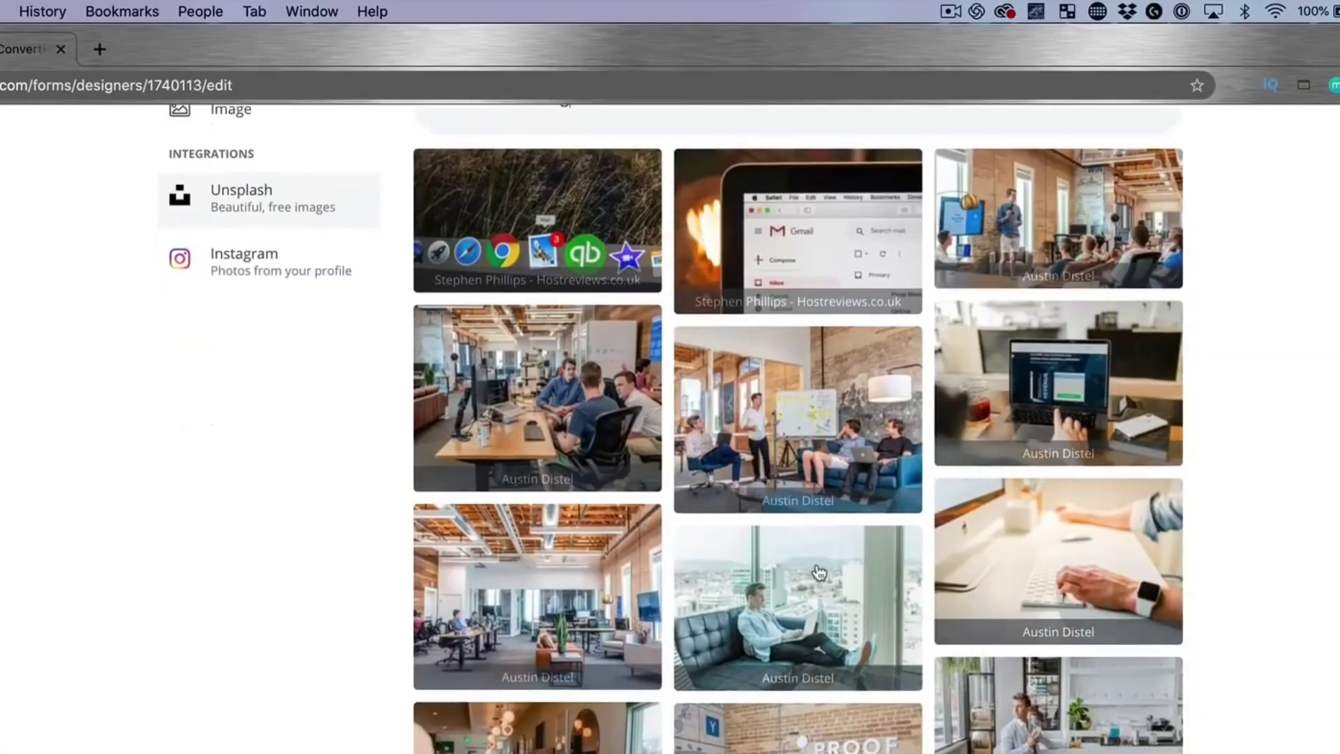
{"action": "scroll", "coordinate": [823, 466], "scroll_direction": "up", "scroll_amount": 2}
{"action": "left_click", "coordinate": [816, 335]}
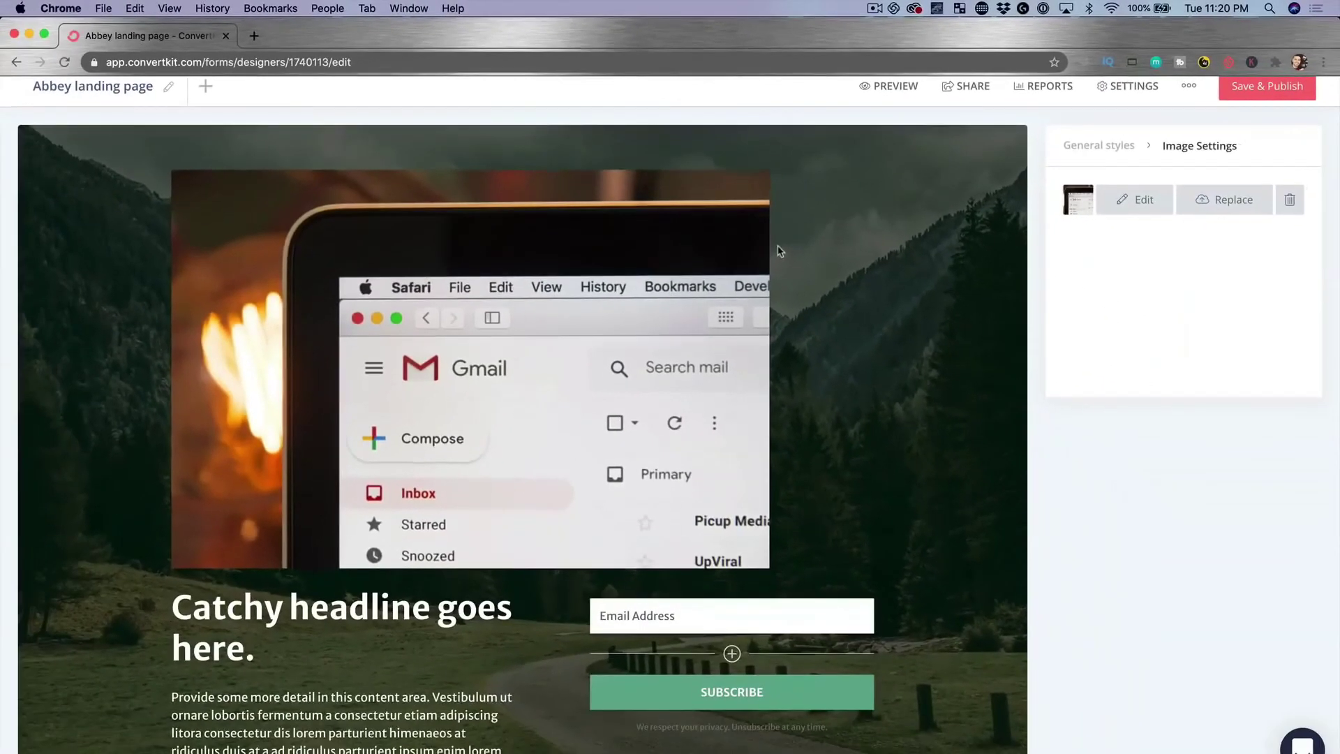
Step: Crop the inserted photo tightly around the Gmail sidebar
{"action": "left_click", "coordinate": [1130, 200]}
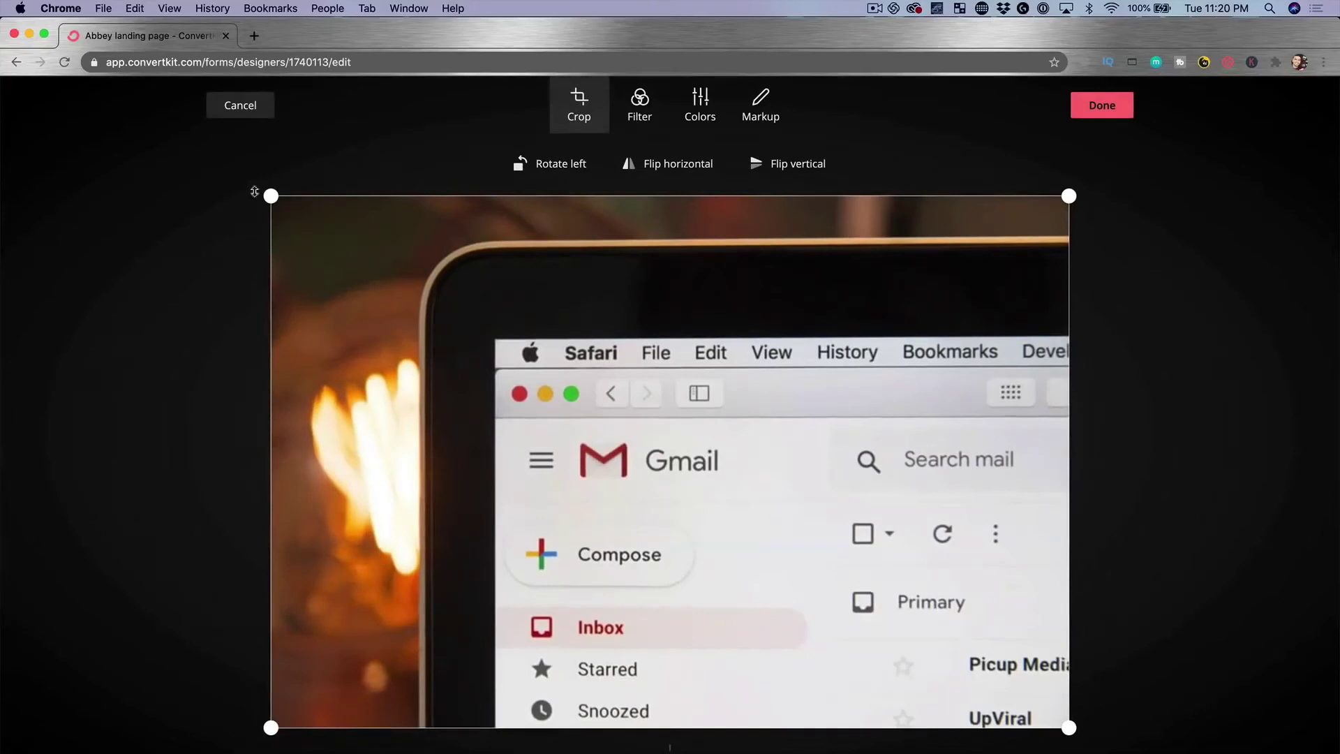
{"action": "left_click_drag", "start_coordinate": [270, 196], "coordinate": [505, 409]}
{"action": "left_click_drag", "start_coordinate": [1056, 729], "coordinate": [820, 667]}
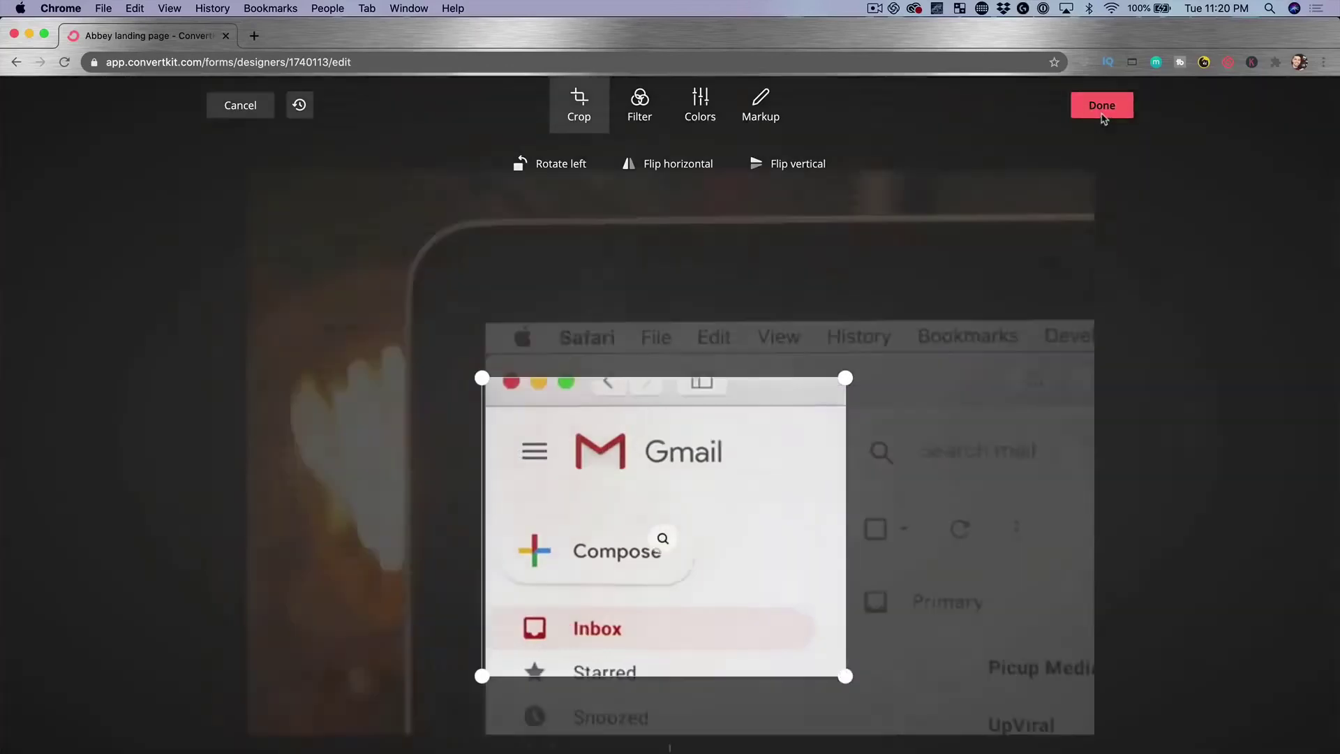
{"action": "left_click", "coordinate": [1102, 106]}
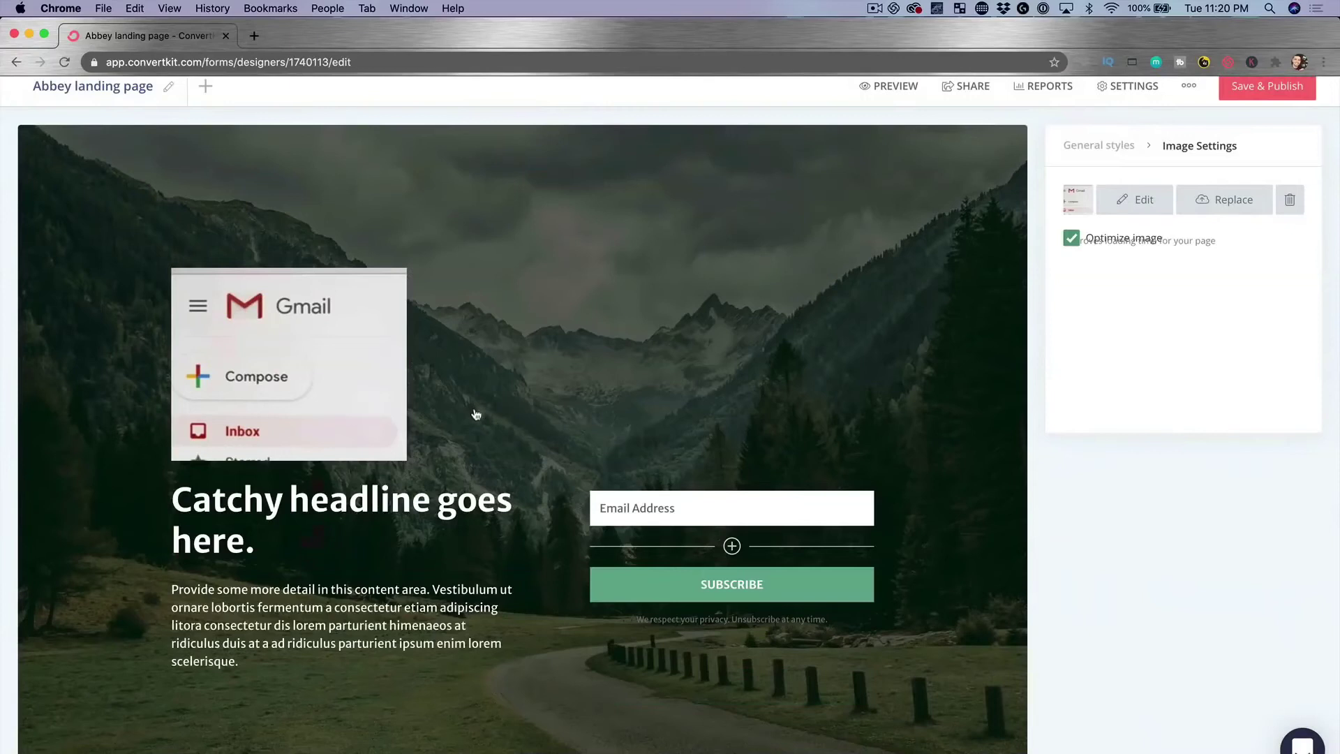
Step: Paste a new headline and replace the body paragraph with 'Insert cool copy here.'
{"action": "left_click", "coordinate": [348, 503]}
{"action": "left_click_drag", "start_coordinate": [261, 538], "coordinate": [144, 504]}
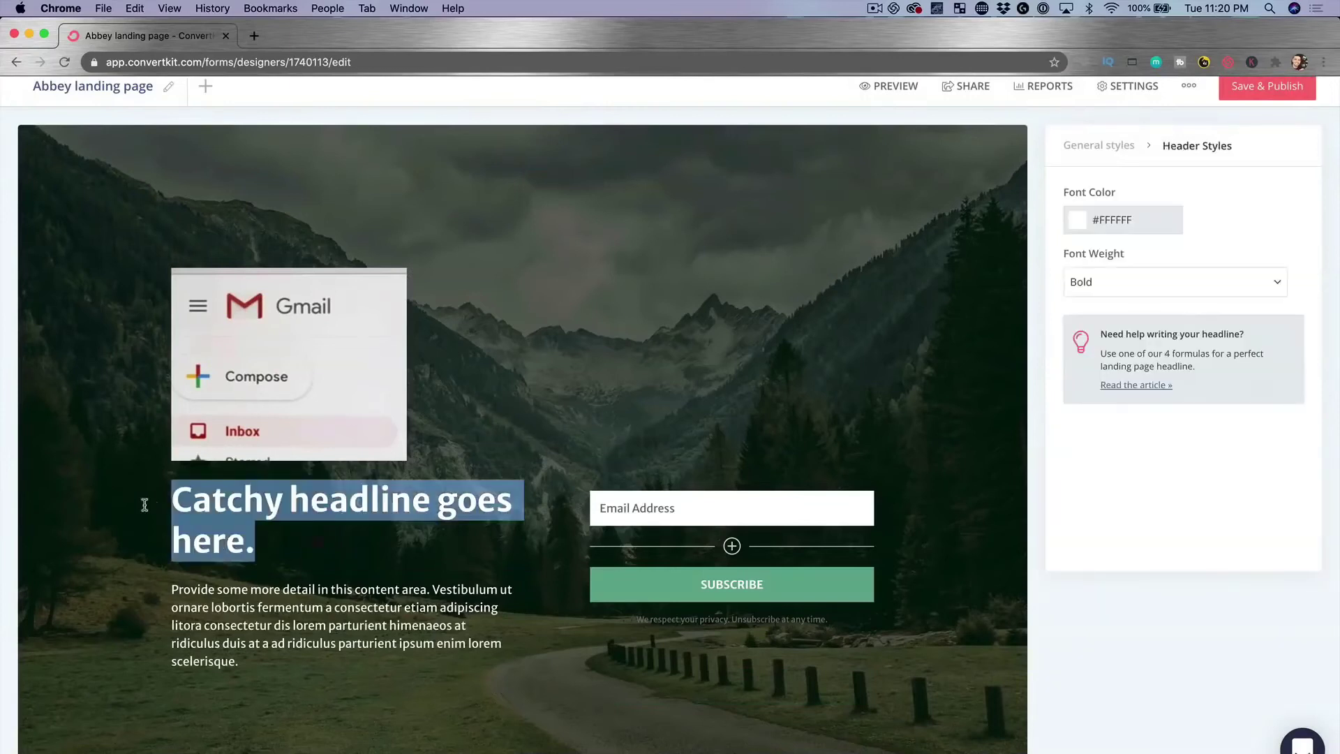
{"action": "type", "text": "Get your free email marketing guide today!"}
{"action": "left_click_drag", "start_coordinate": [237, 699], "coordinate": [175, 632]}
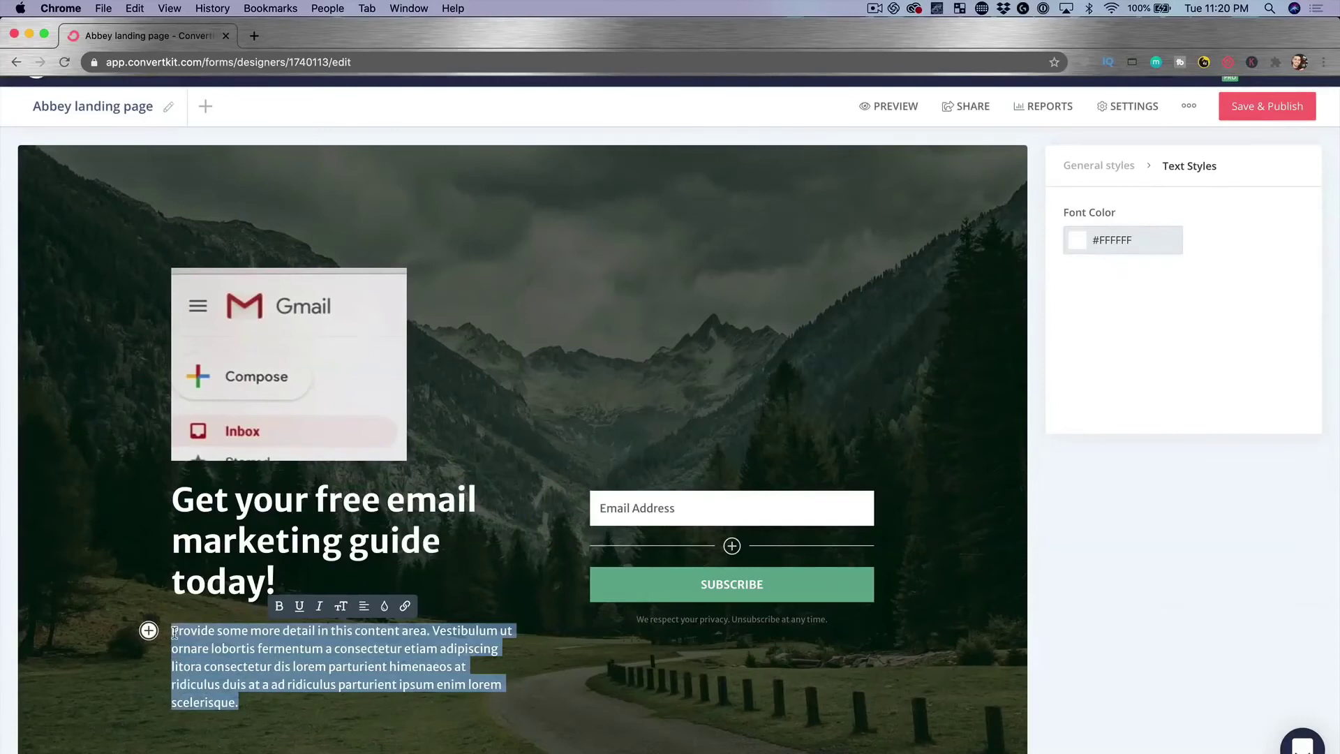
{"action": "key", "text": "BackSpace"}
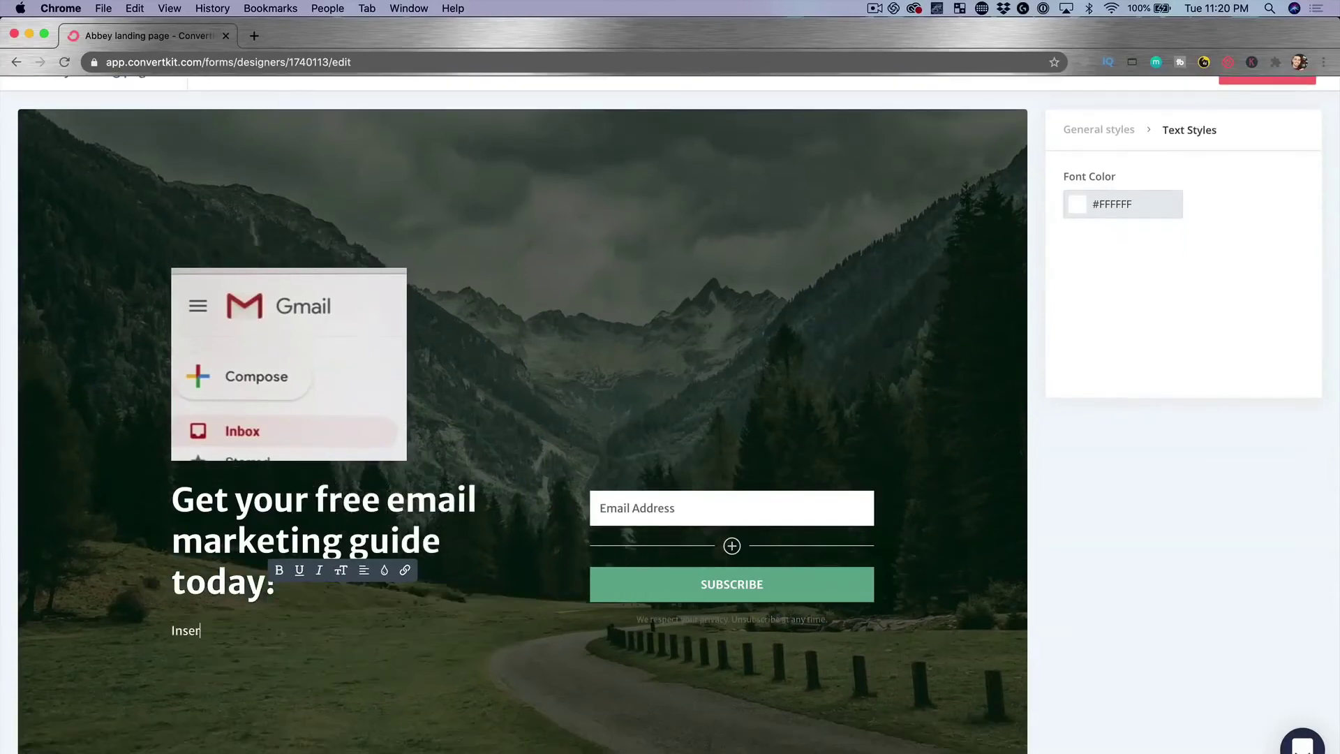
{"action": "type", "text": "Insert cool copy here."}
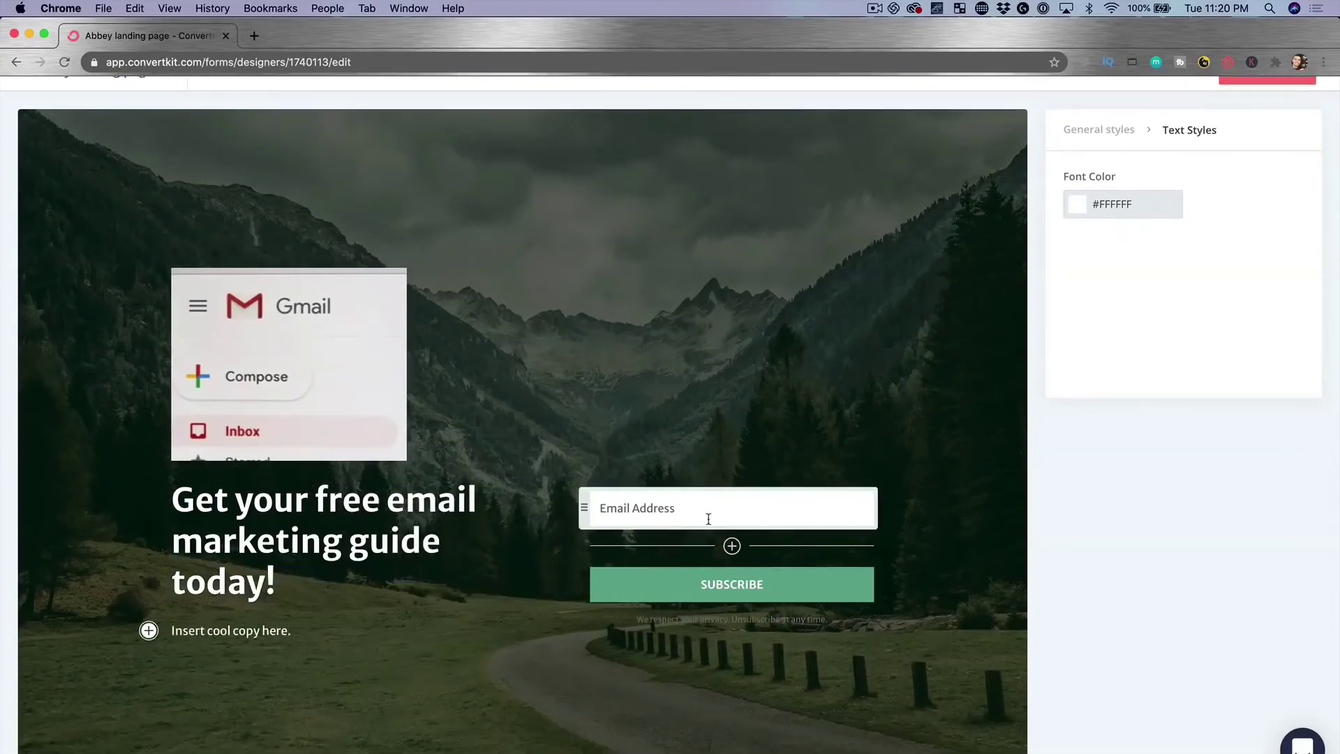
Step: Add a First Name field to the form and place it above Email Address
{"action": "left_click", "coordinate": [732, 547]}
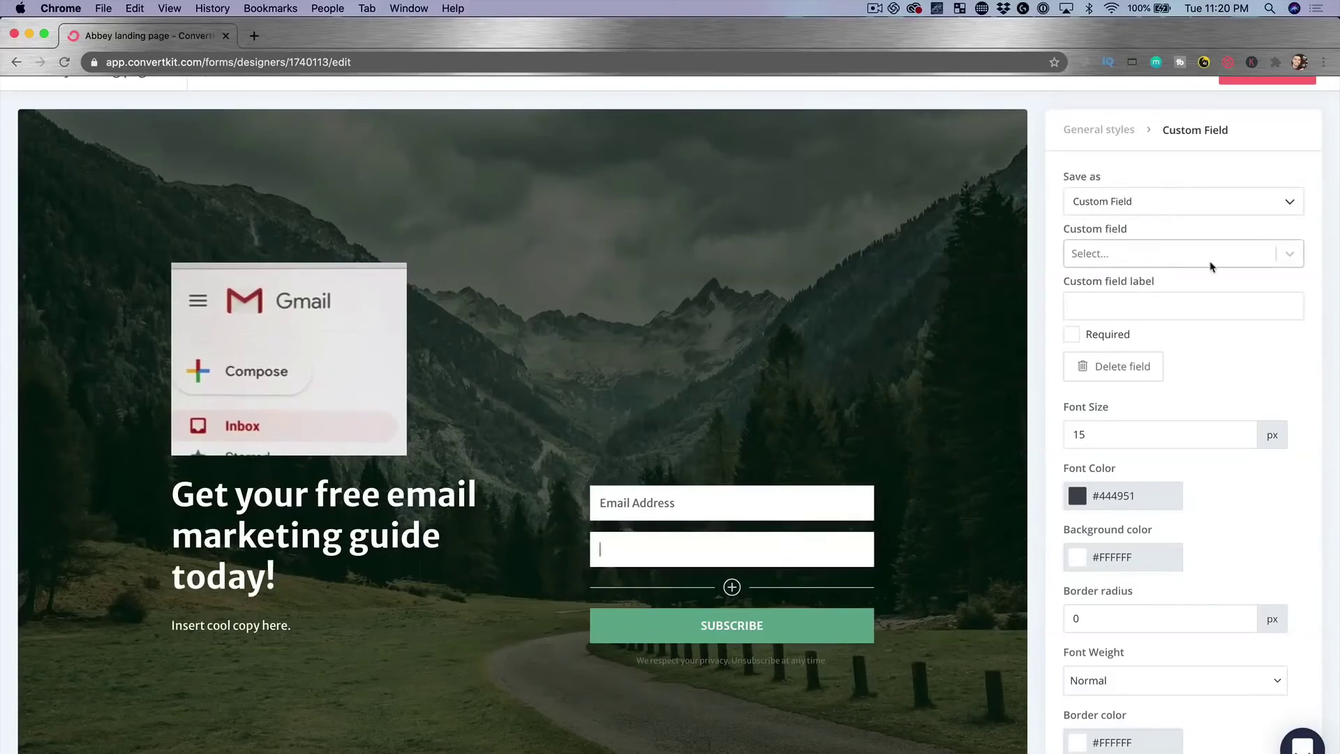
{"action": "left_click", "coordinate": [1289, 255]}
{"action": "left_click", "coordinate": [1153, 293]}
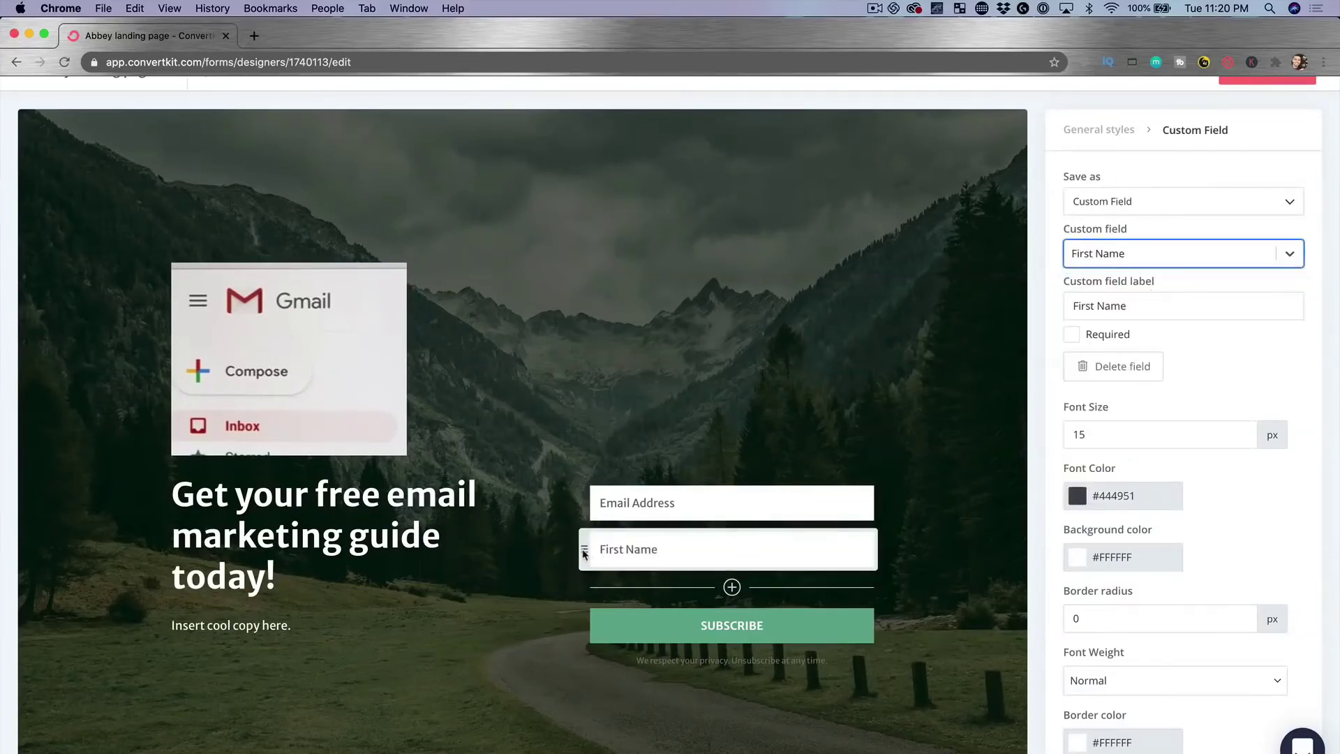
{"action": "left_click_drag", "start_coordinate": [584, 528], "coordinate": [585, 497]}
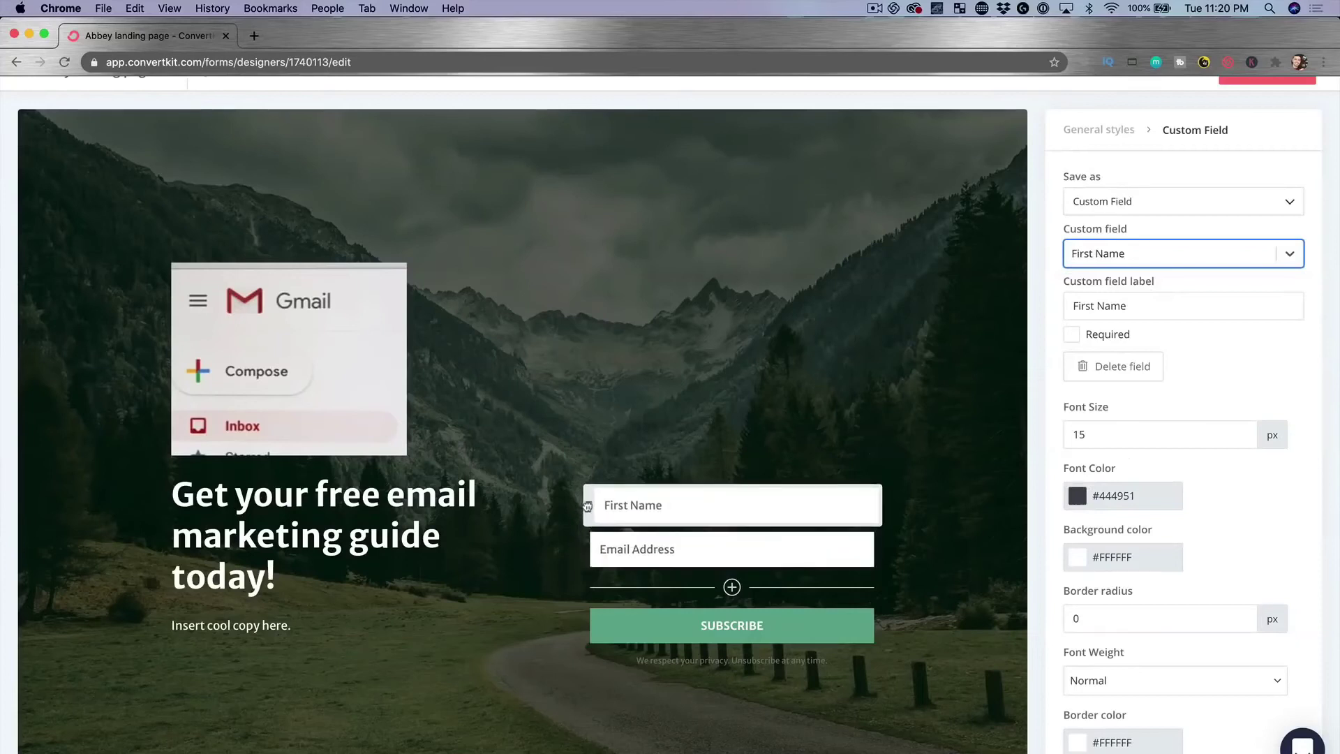
Step: Change the subscribe button text to 'GET INSTANT ACCESS'
{"action": "left_click", "coordinate": [751, 632]}
{"action": "double_click", "coordinate": [763, 633]}
{"action": "type", "text": "GET INSTANT ACCESS"}
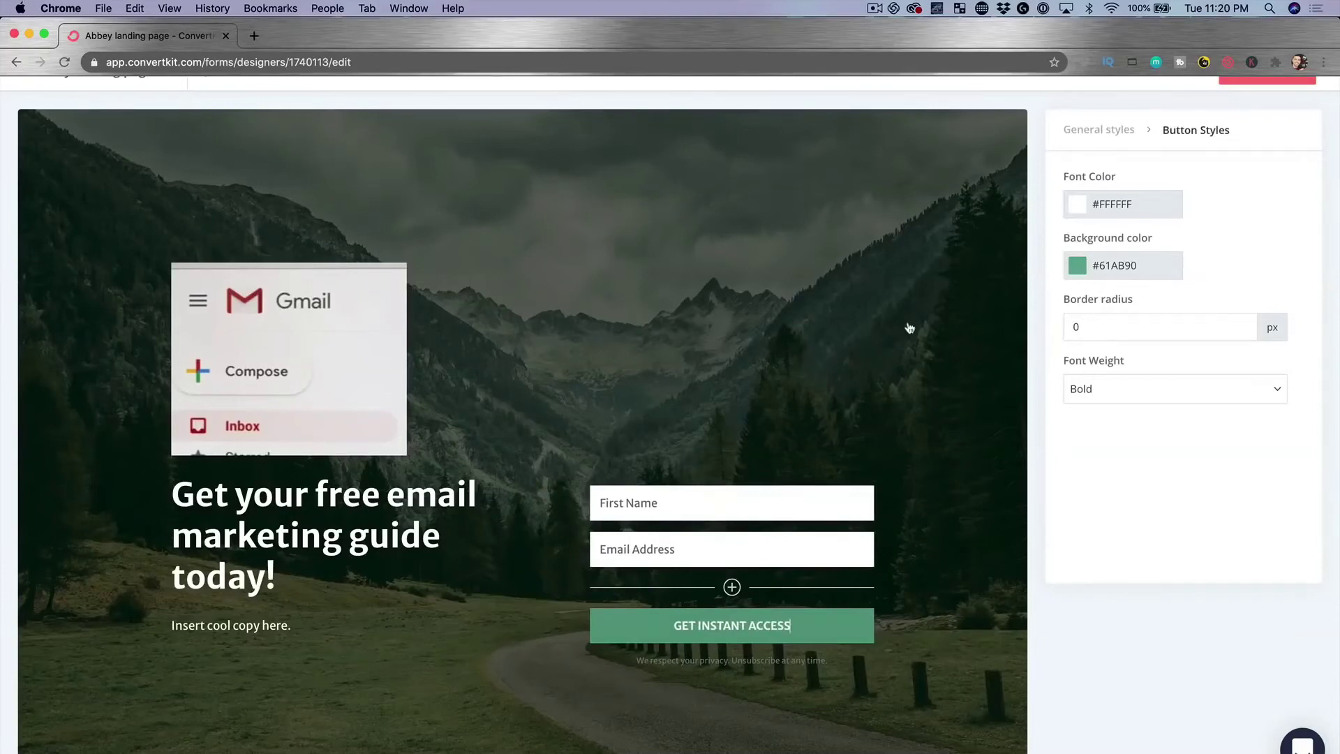
{"action": "left_click", "coordinate": [909, 328]}
Step: Set the page background to the Unsplash office meeting photo from an 'email marketing' search
{"action": "left_click", "coordinate": [1090, 132]}
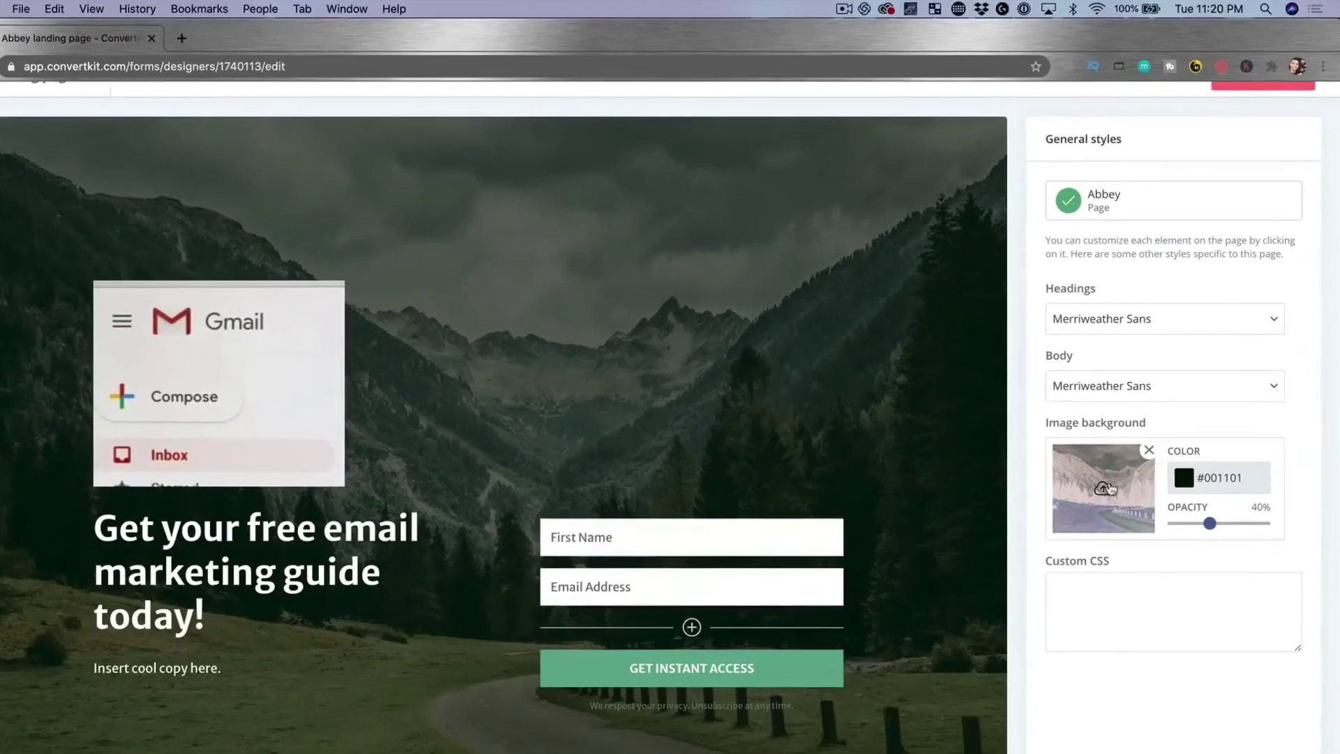
{"action": "left_click", "coordinate": [1110, 488]}
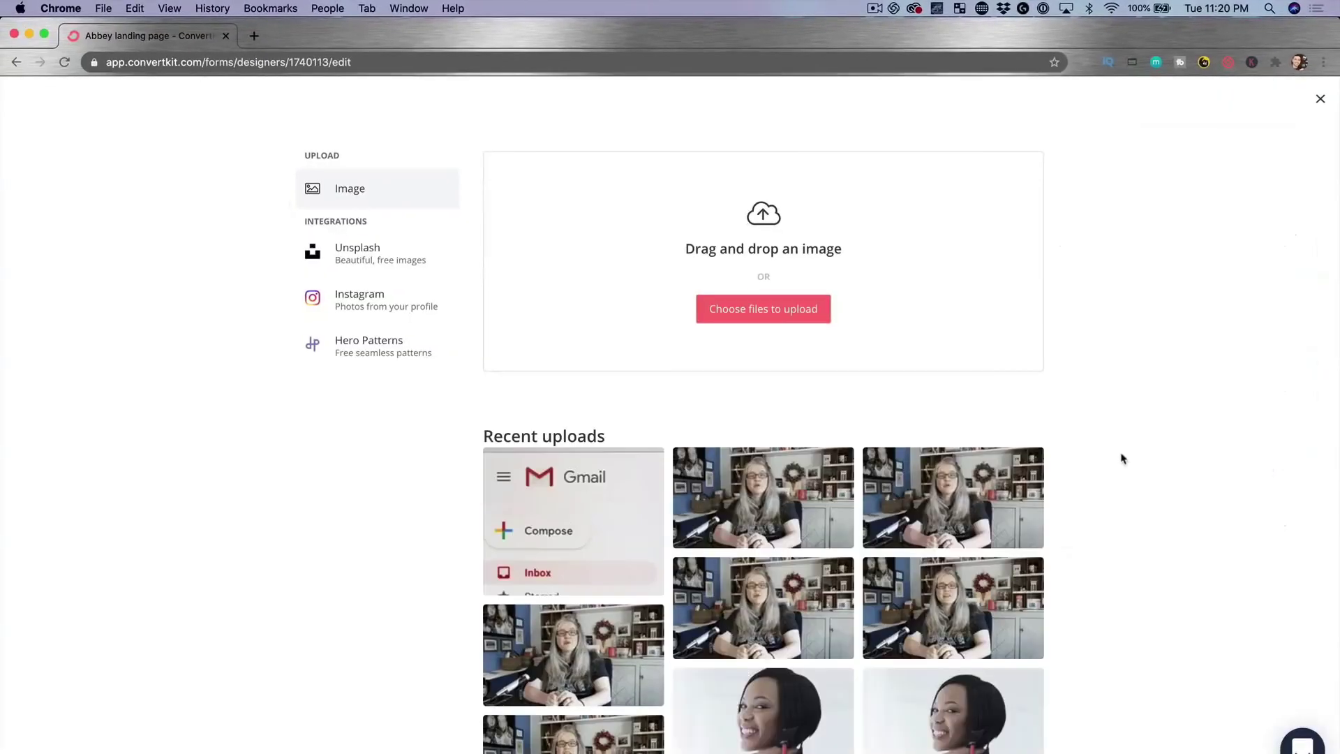
{"action": "left_click", "coordinate": [410, 257]}
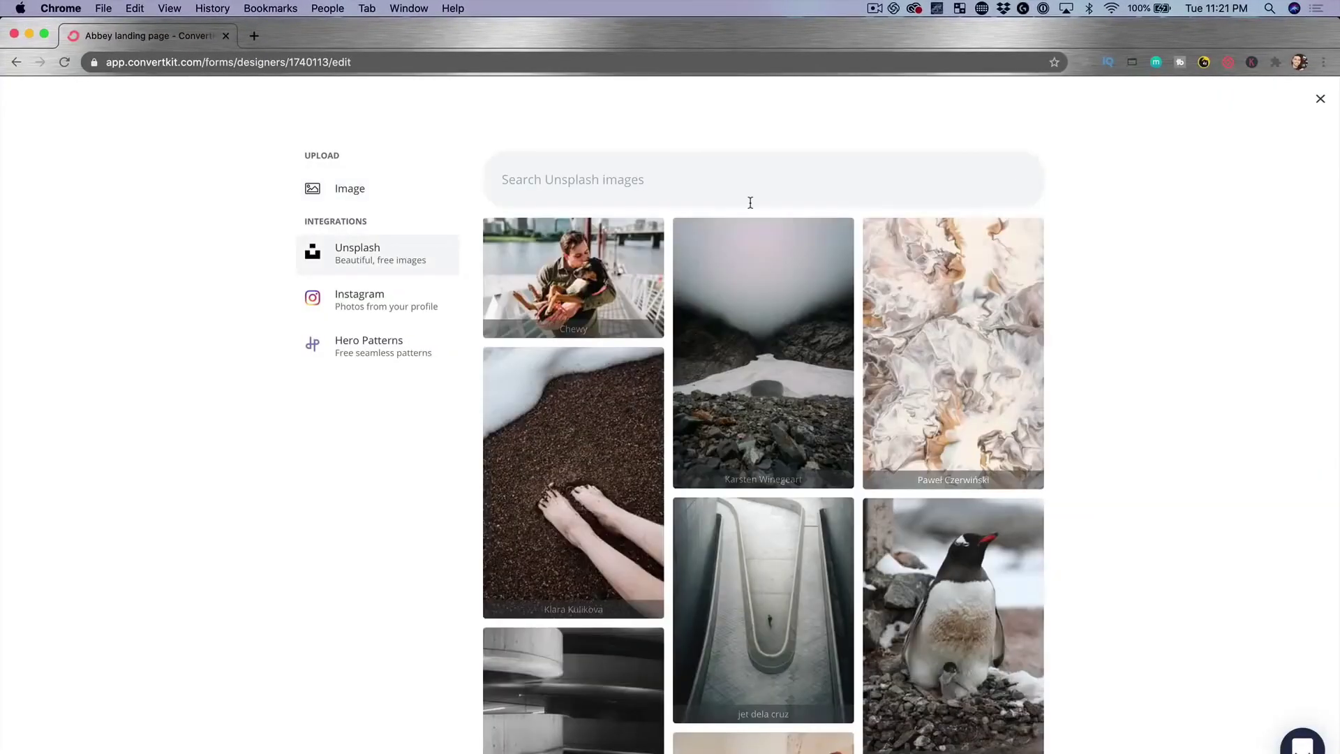
{"action": "type", "text": "email marketing"}
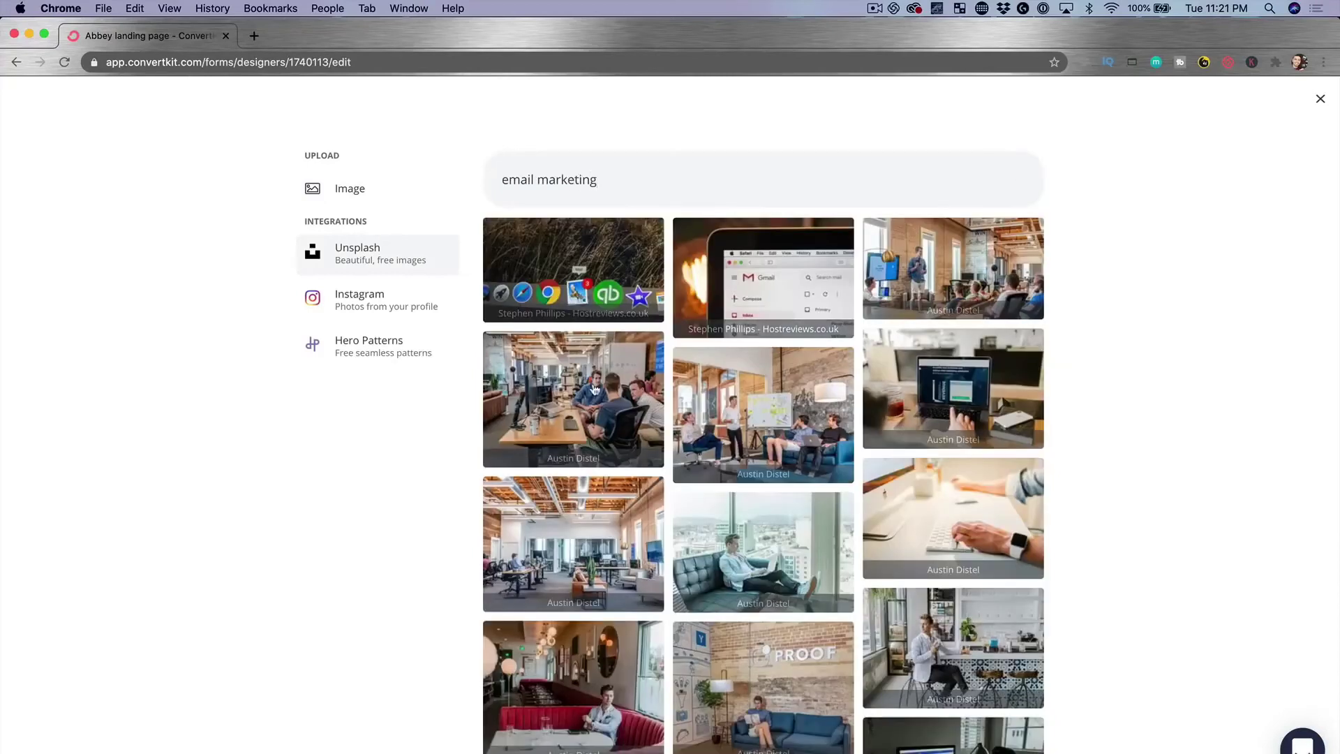
{"action": "left_click", "coordinate": [604, 398]}
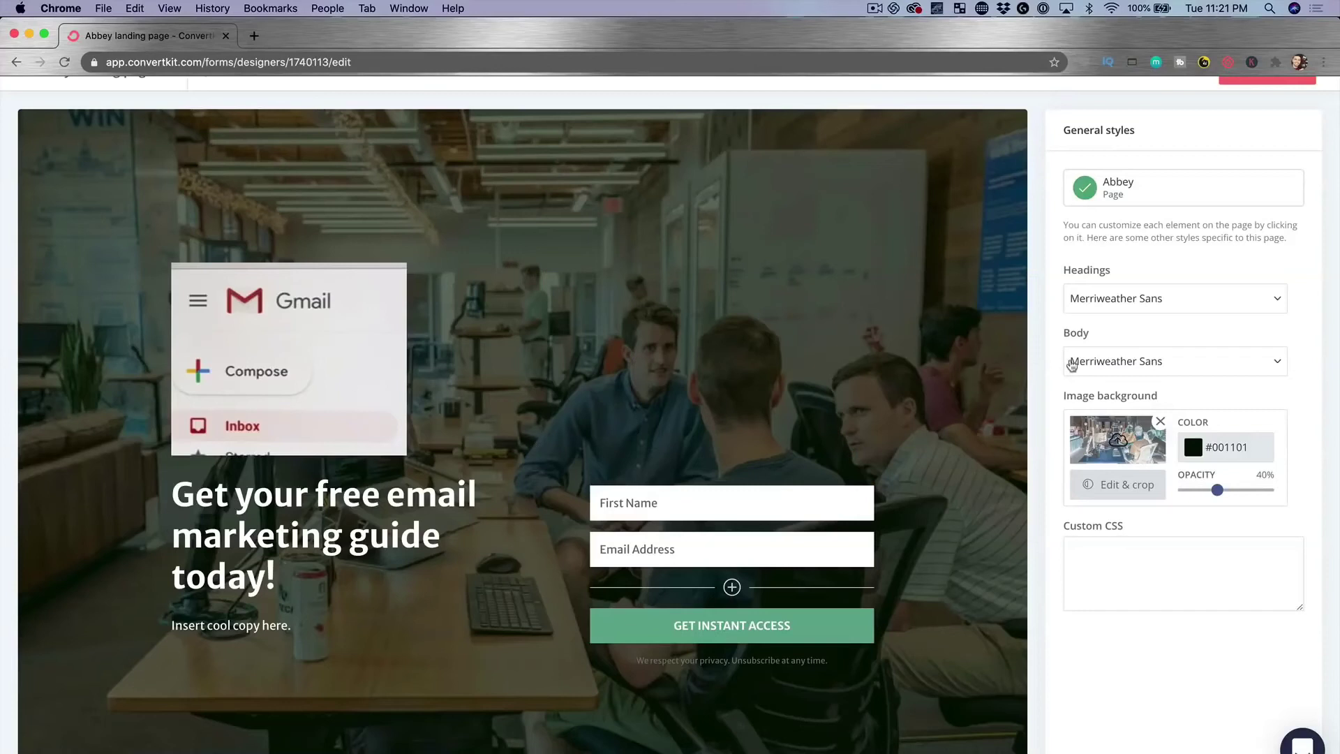
{"action": "scroll", "coordinate": [1044, 360], "scroll_direction": "up", "scroll_amount": 3}
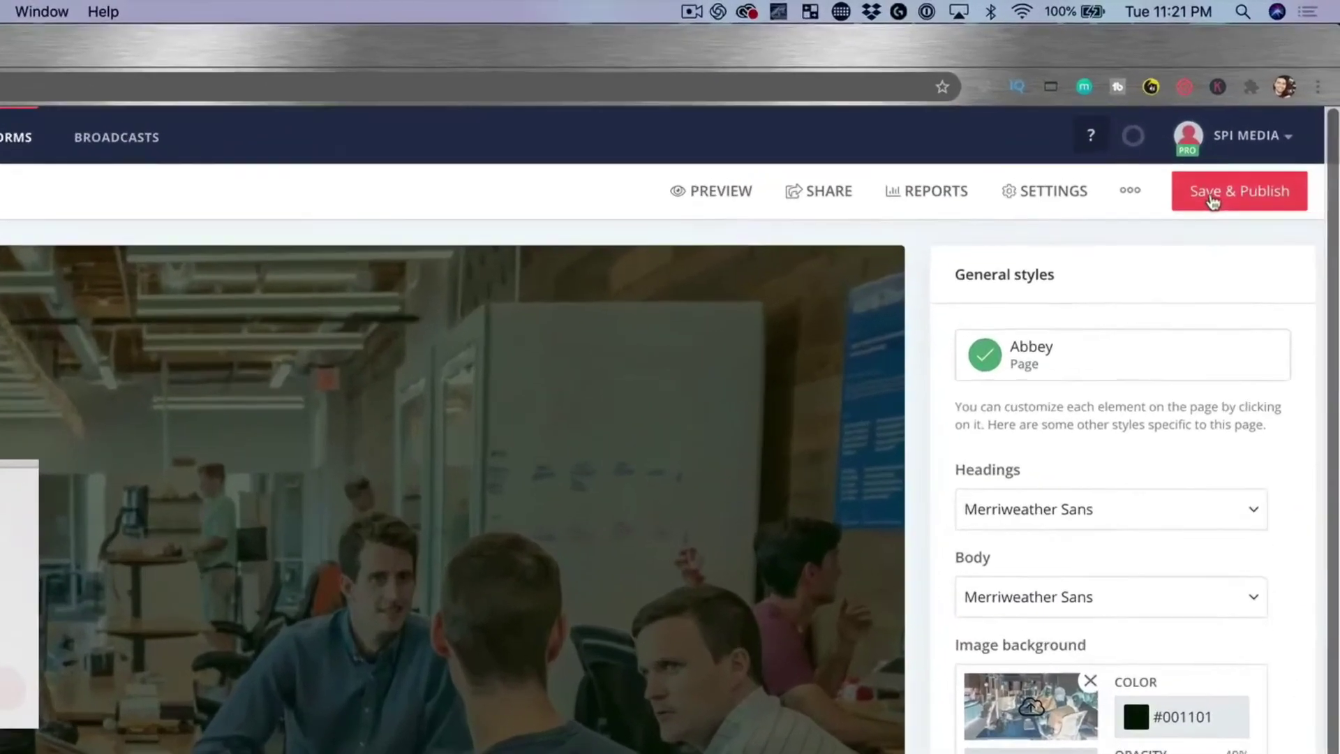
Step: Save and publish the Abbey landing page and copy its share URL
{"action": "left_click", "coordinate": [1213, 201]}
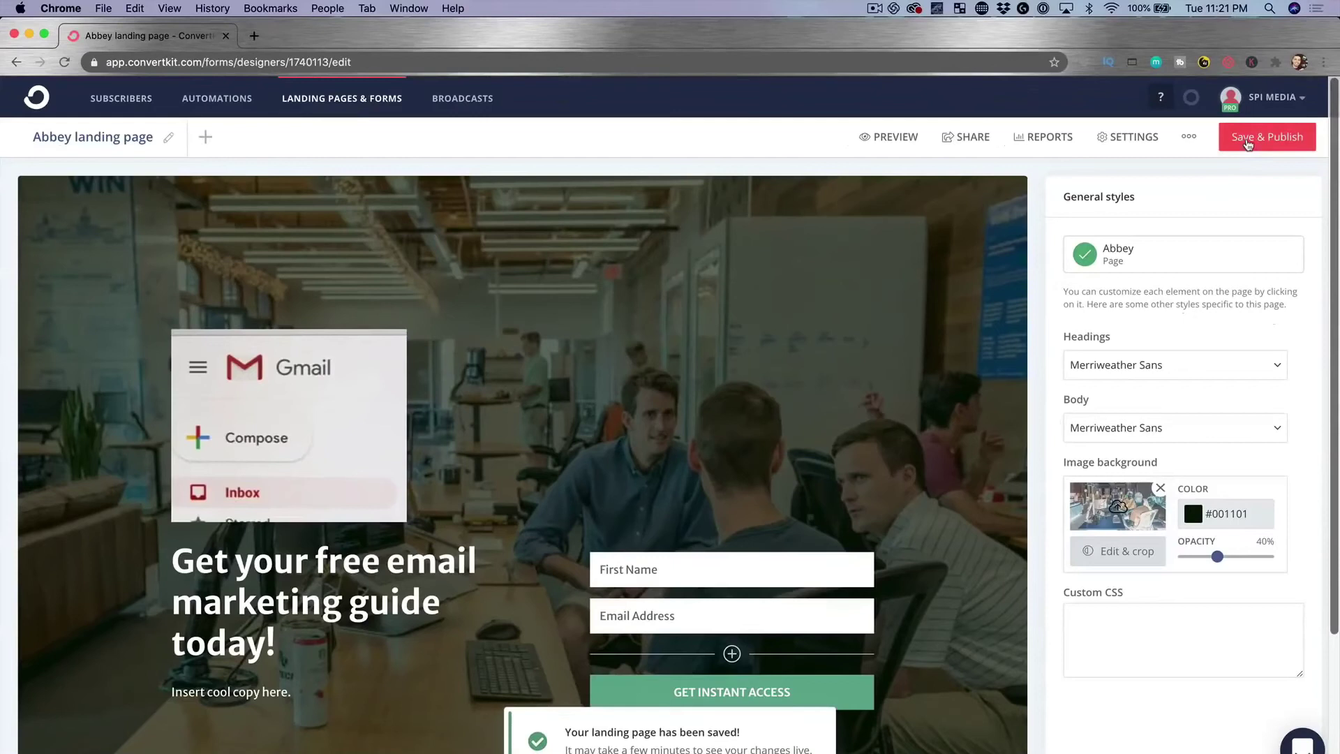
{"action": "left_click", "coordinate": [977, 139]}
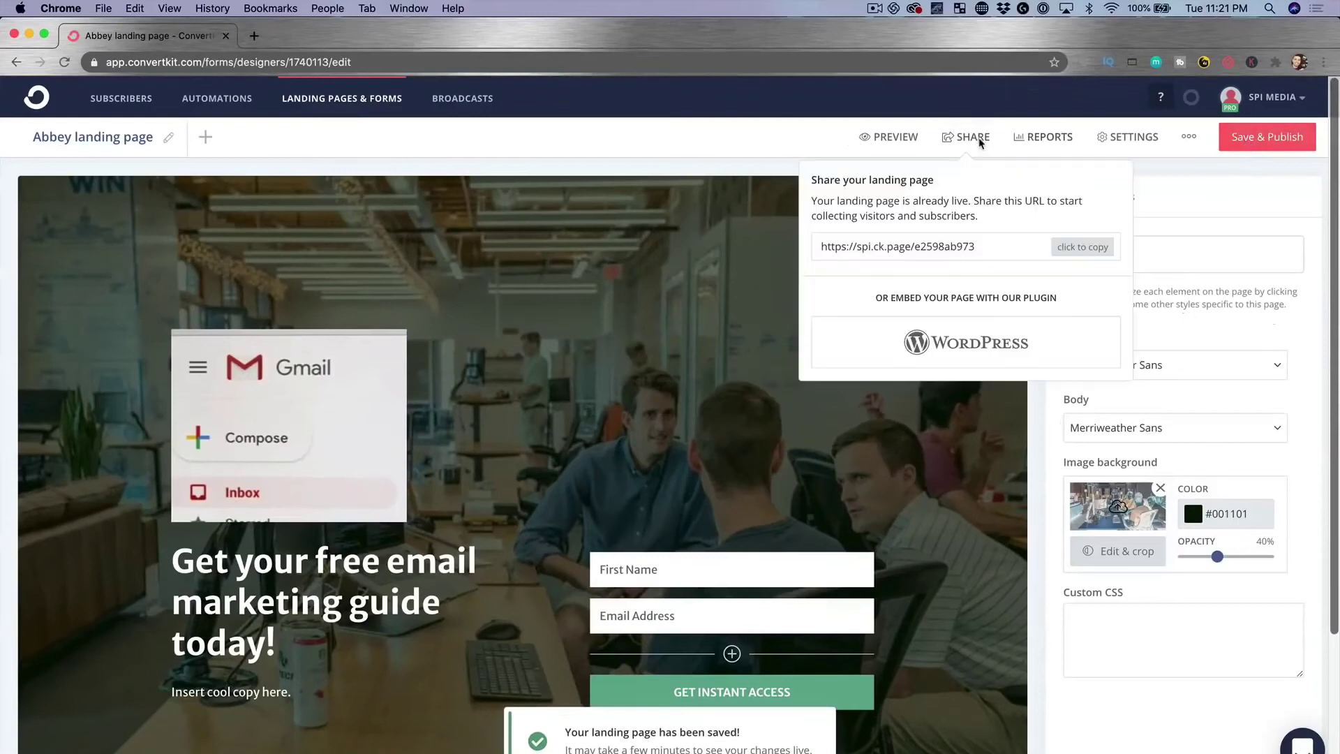
{"action": "left_click", "coordinate": [1078, 244]}
Step: Load the live landing page in a new tab, then return and open Broadcasts
{"action": "left_click", "coordinate": [259, 38]}
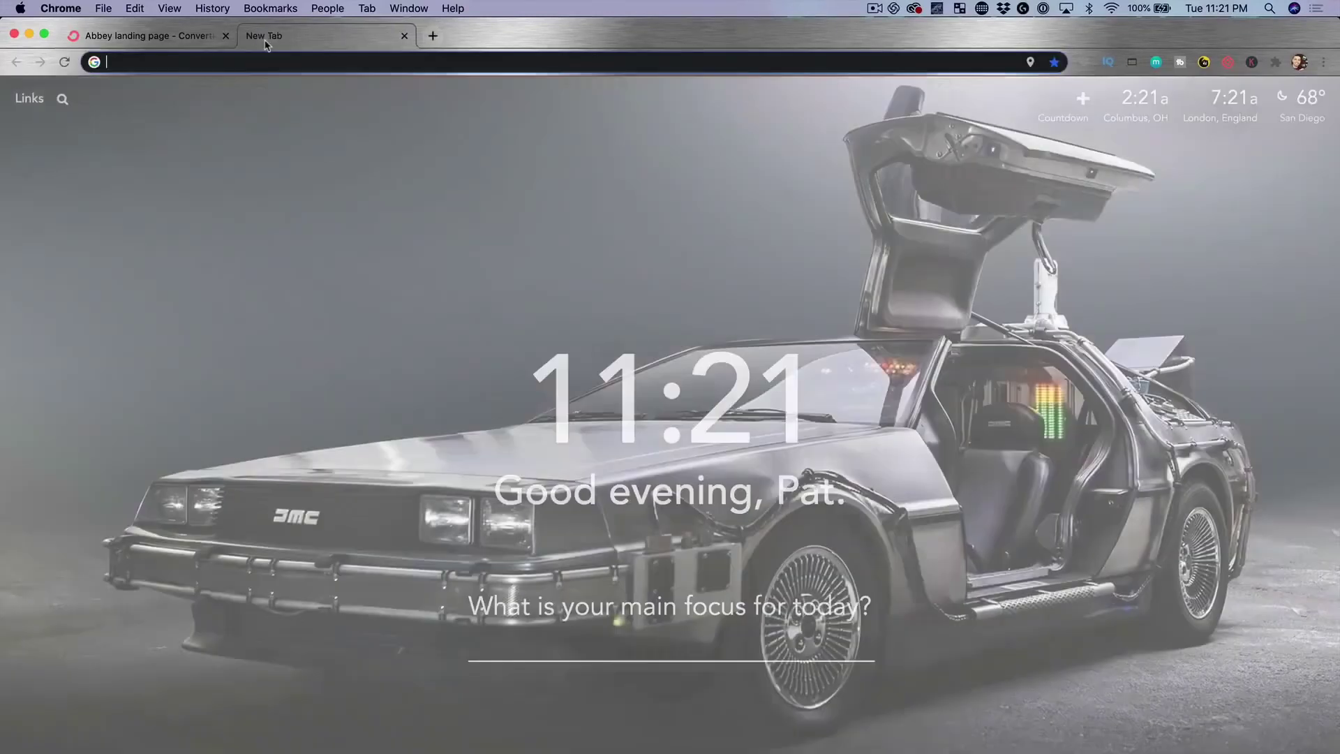
{"action": "key", "text": "super+v"}
{"action": "key", "text": "Return"}
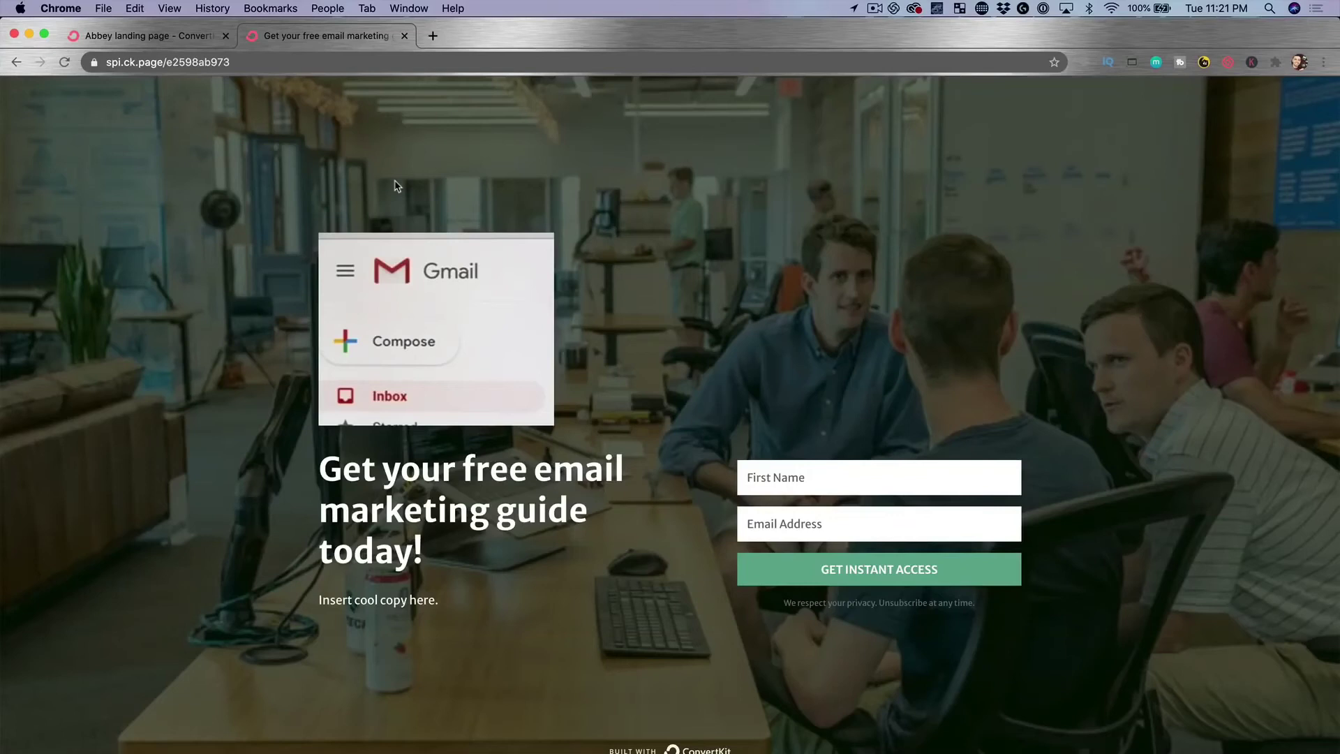
{"action": "left_click", "coordinate": [187, 37]}
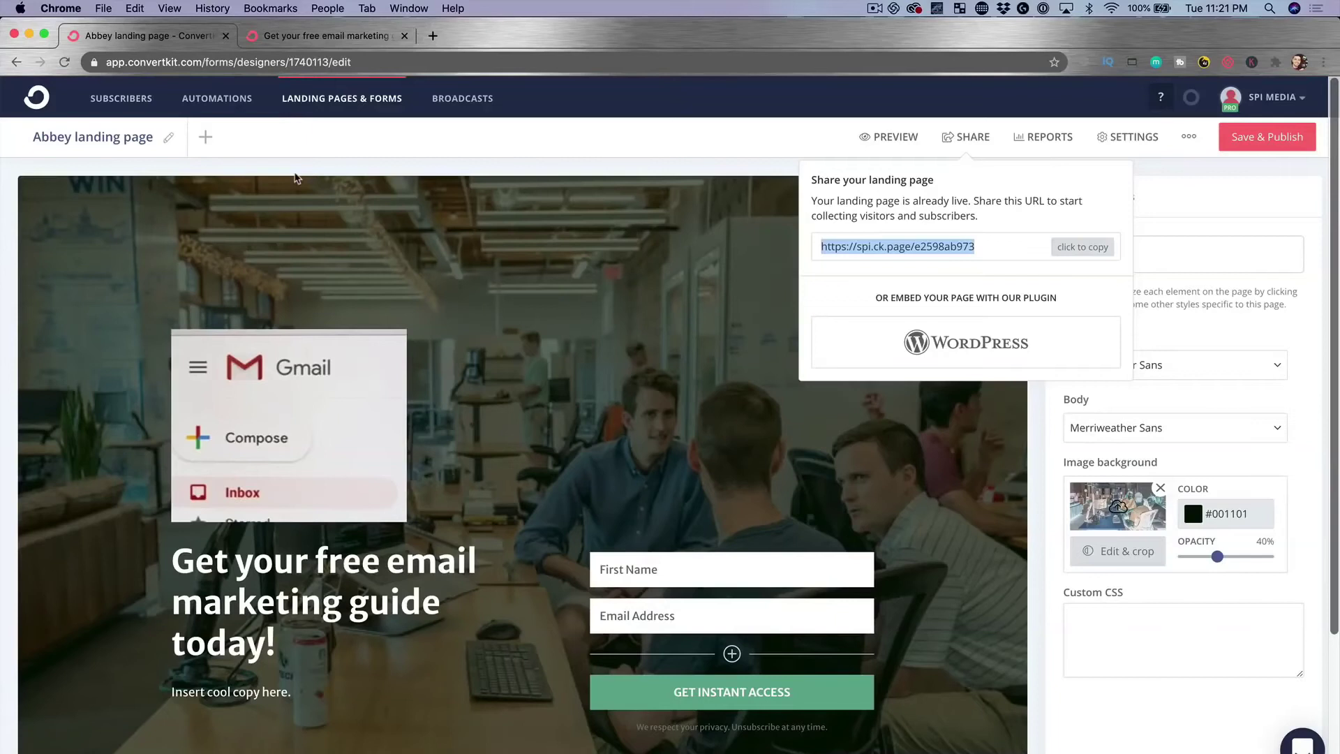
{"action": "left_click", "coordinate": [488, 105]}
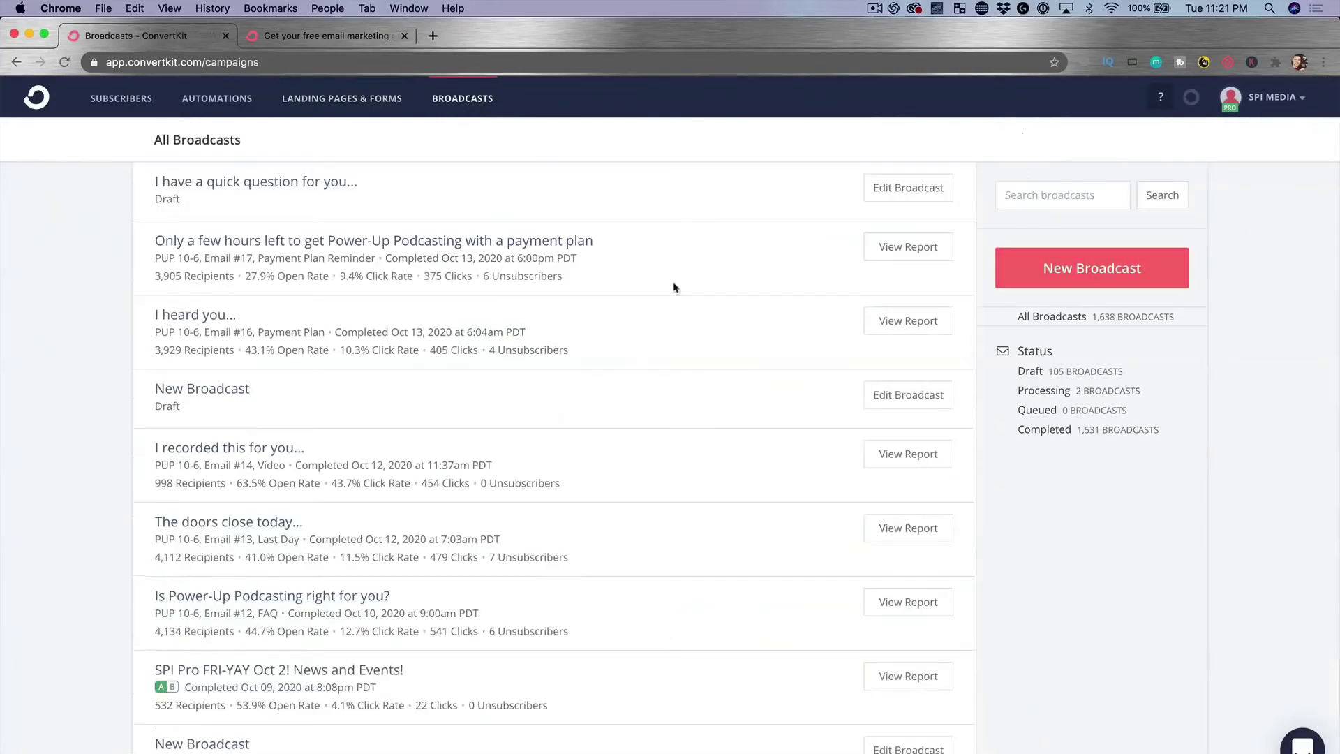
Step: Start a new broadcast with a filter group matching the Power-Up Podcasting: All Students tag
{"action": "scroll", "coordinate": [379, 212], "scroll_direction": "down", "scroll_amount": 2}
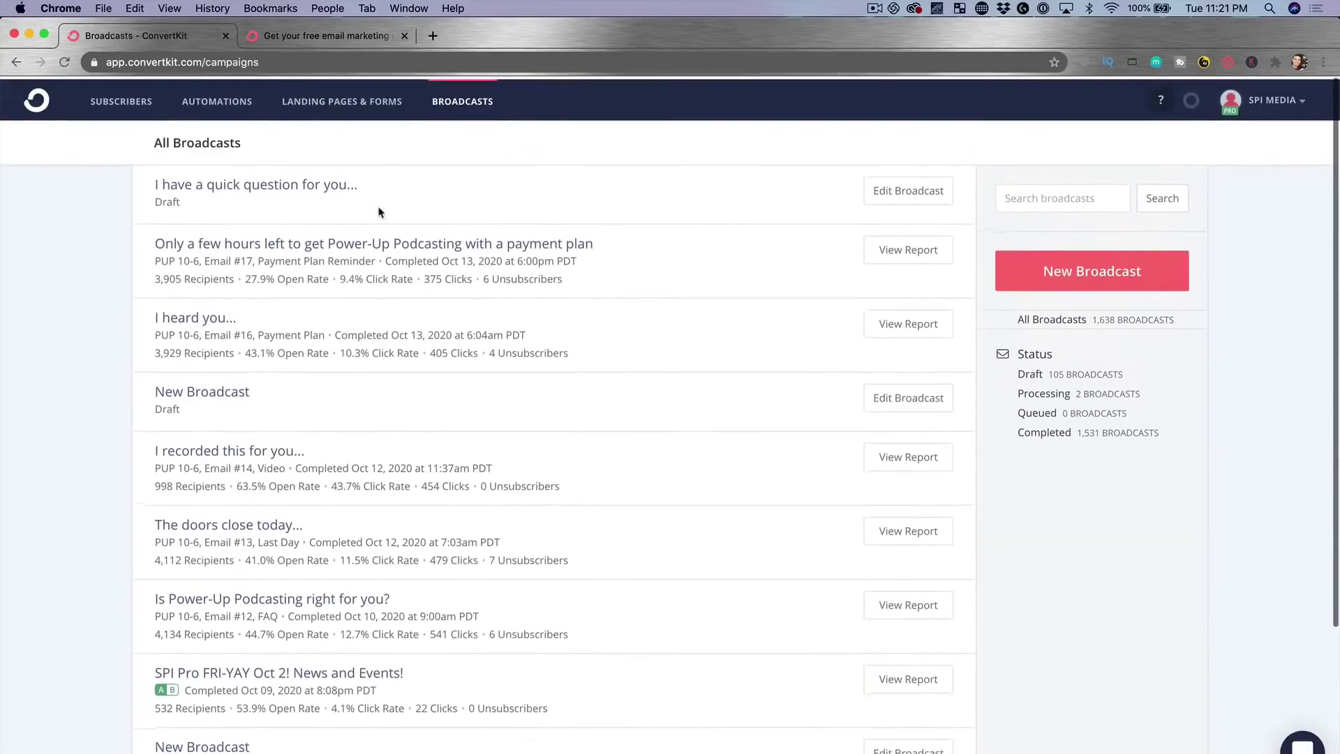
{"action": "scroll", "coordinate": [379, 211], "scroll_direction": "up", "scroll_amount": 2}
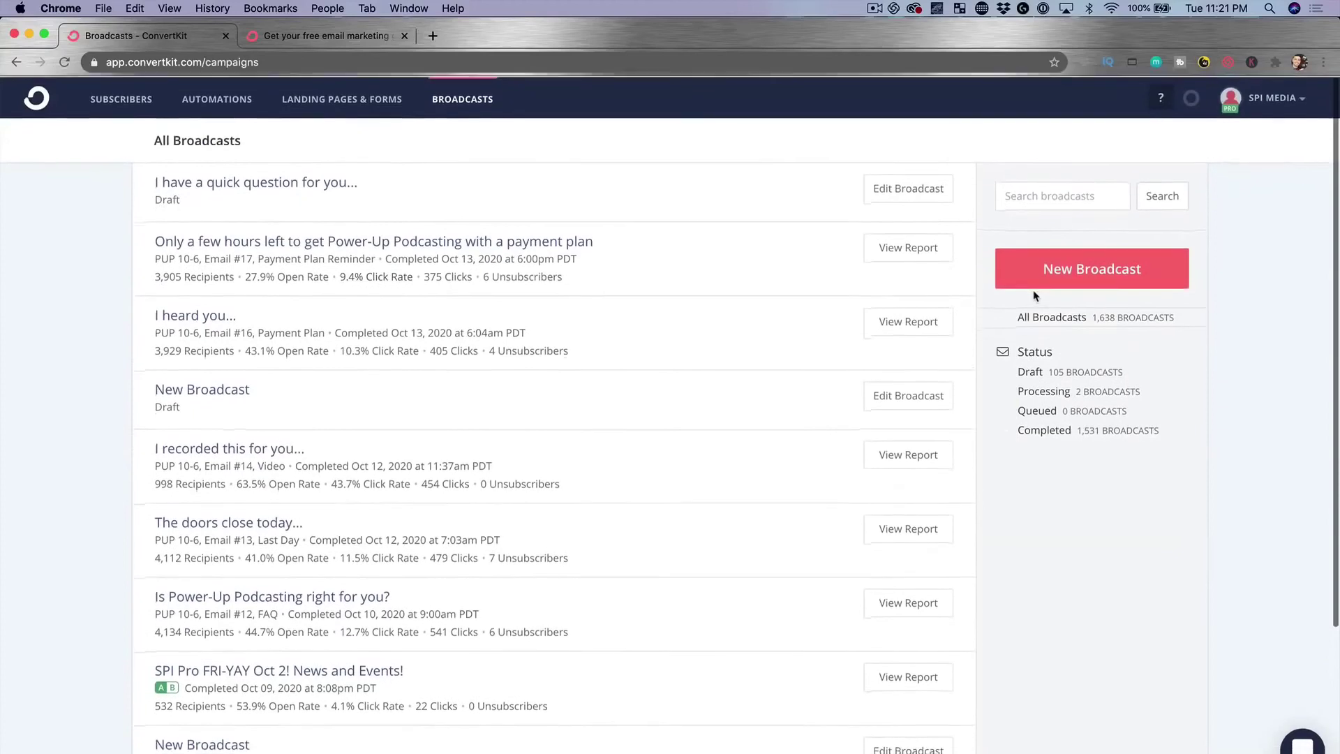
{"action": "left_click", "coordinate": [1129, 259]}
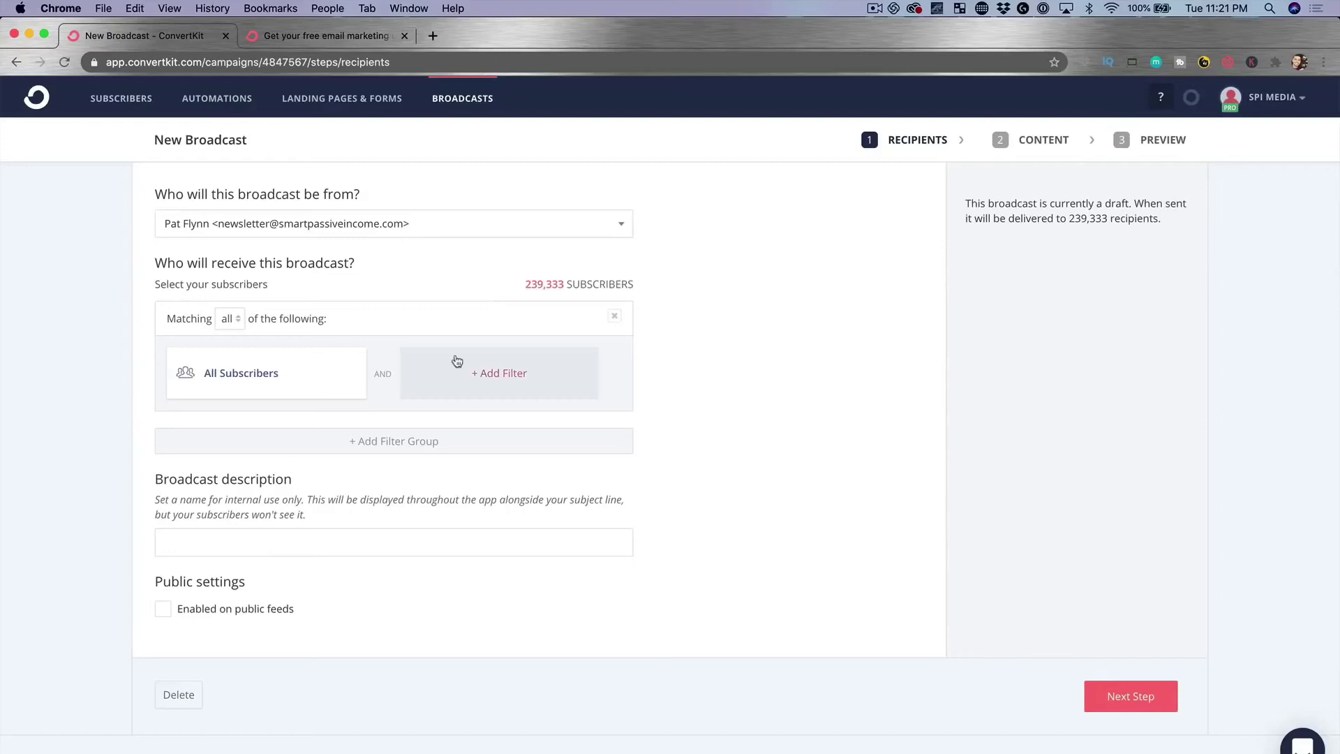
{"action": "left_click", "coordinate": [415, 444]}
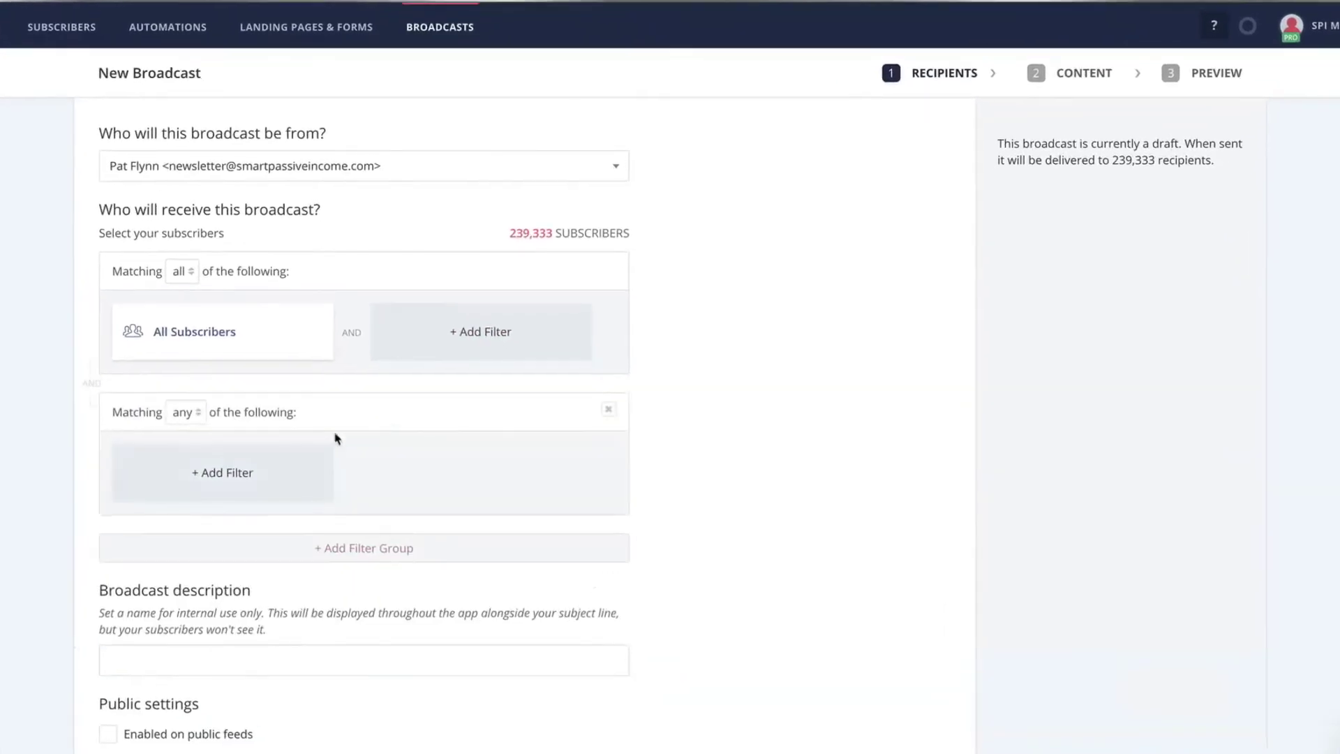
{"action": "left_click", "coordinate": [239, 469]}
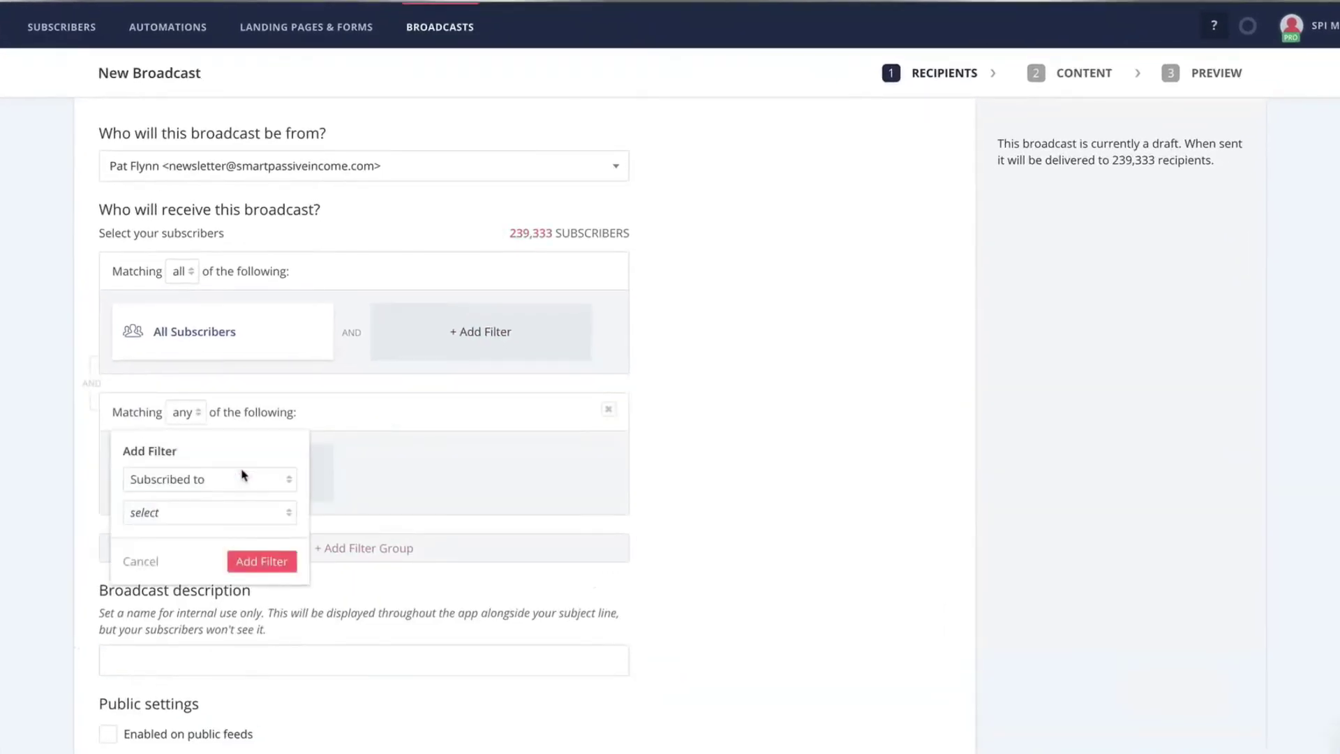
{"action": "left_click", "coordinate": [227, 480]}
{"action": "left_click", "coordinate": [228, 480]}
{"action": "left_click", "coordinate": [174, 513]}
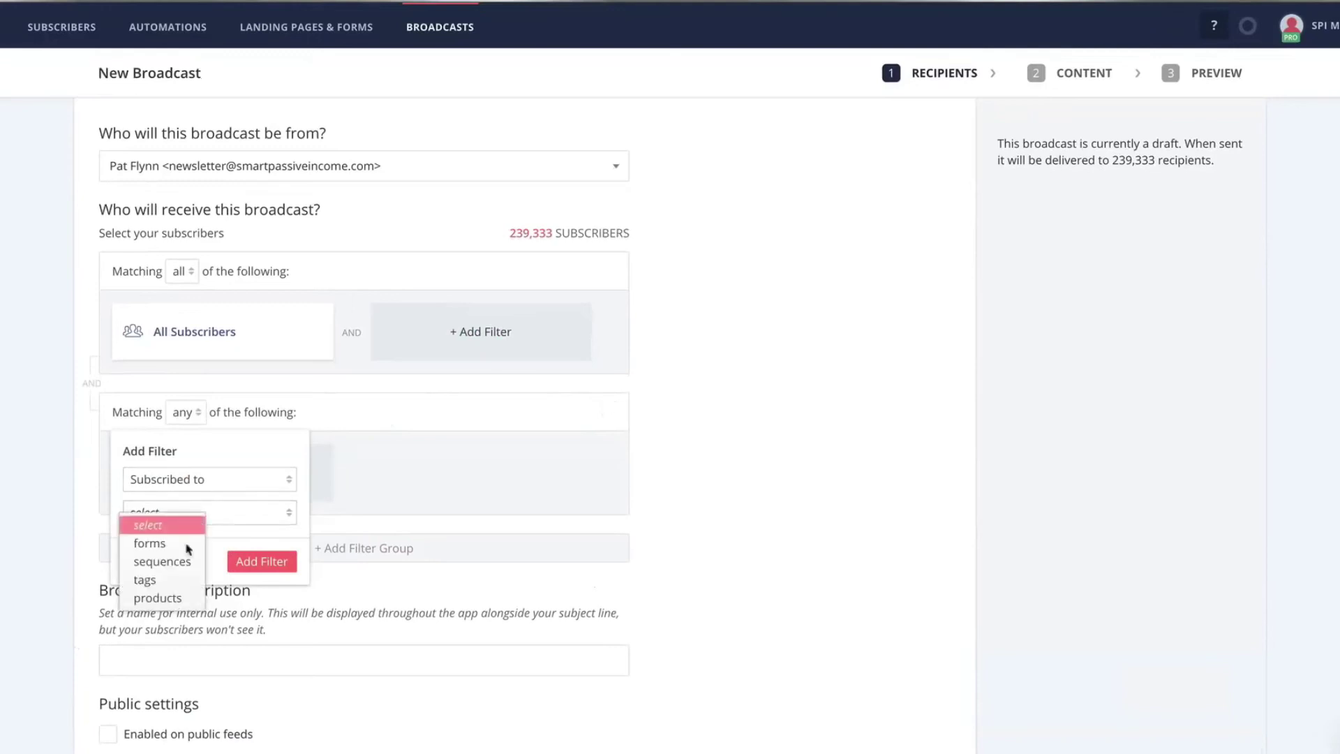
{"action": "left_click", "coordinate": [157, 579]}
{"action": "key", "text": "BackSpace"}
{"action": "key", "text": "BackSpace"}
{"action": "key", "text": "BackSpace"}
{"action": "type", "text": "-up"}
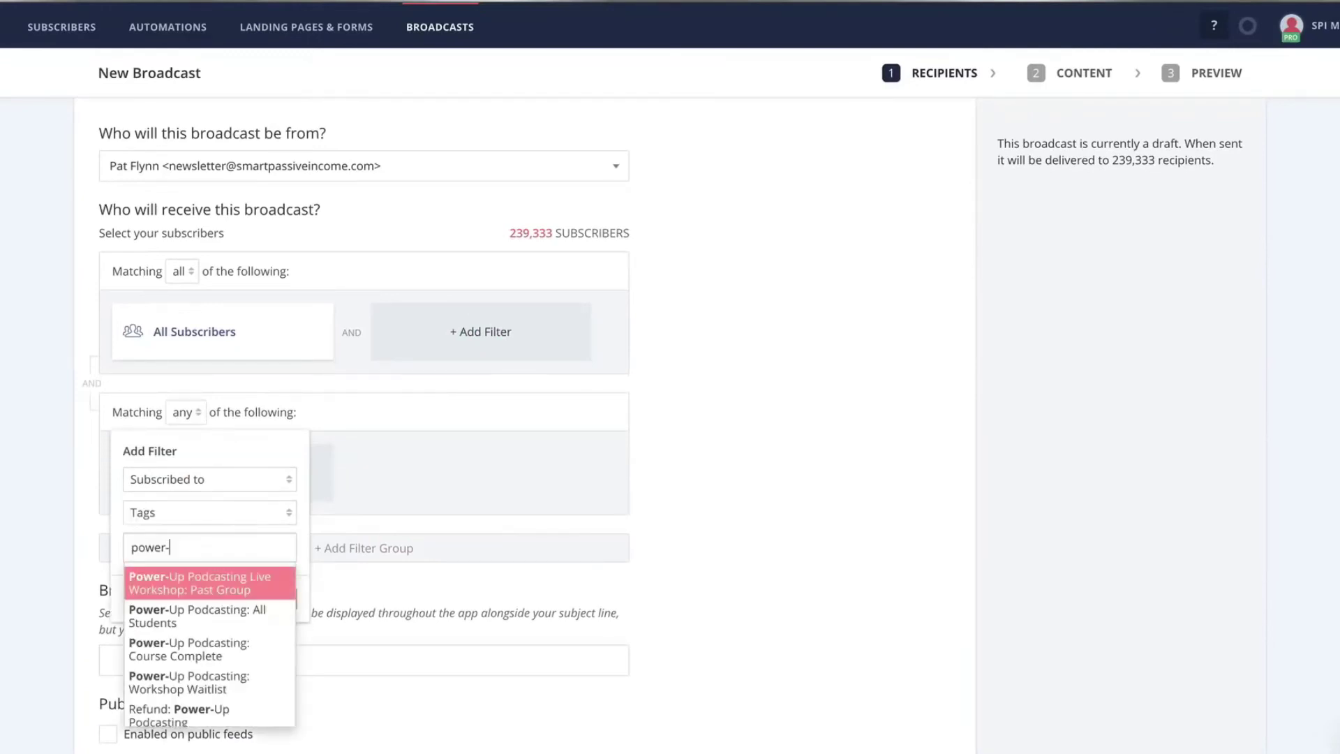
{"action": "left_click", "coordinate": [196, 616]}
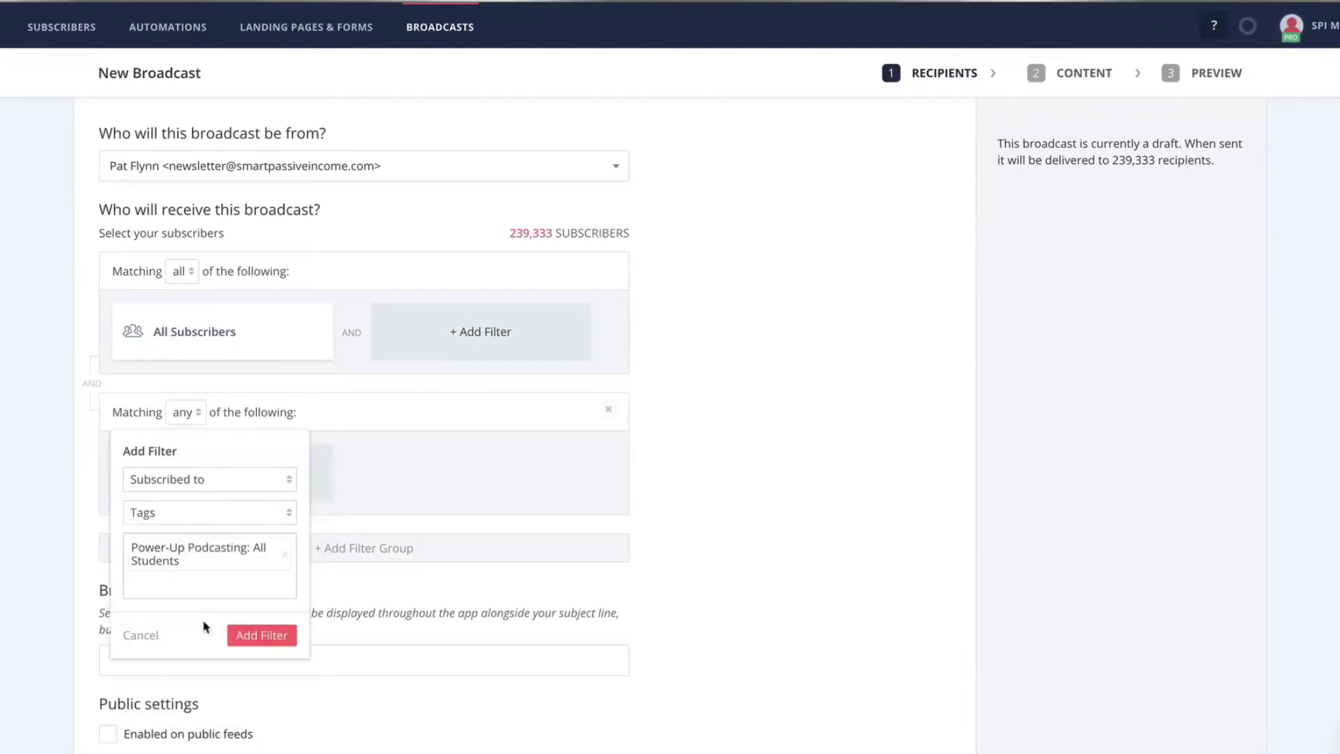
{"action": "left_click", "coordinate": [269, 635]}
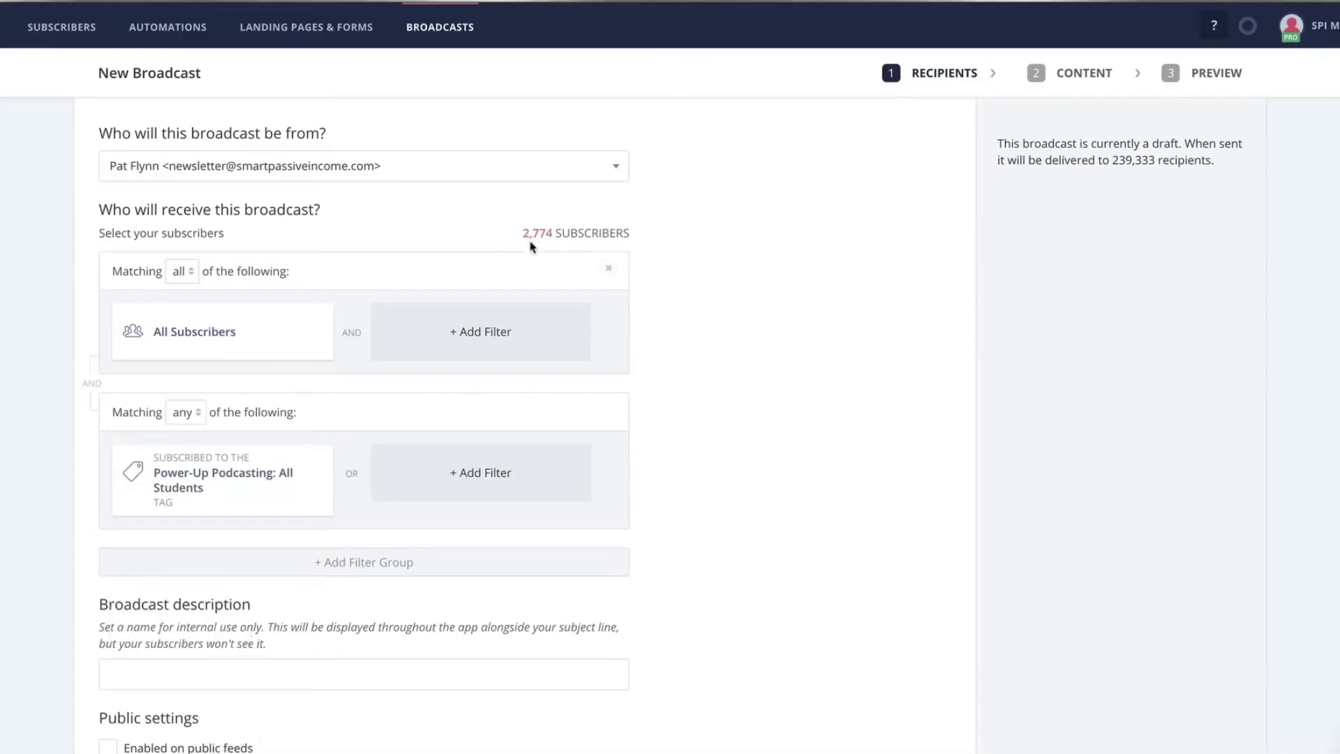
Step: Add a 'none' group excluding the Email Marketing Magic: All Students tag, then continue to content
{"action": "left_click", "coordinate": [362, 563]}
{"action": "scroll", "coordinate": [286, 485], "scroll_direction": "down", "scroll_amount": 2}
{"action": "left_click", "coordinate": [185, 450]}
{"action": "left_click", "coordinate": [184, 489]}
{"action": "left_click", "coordinate": [215, 523]}
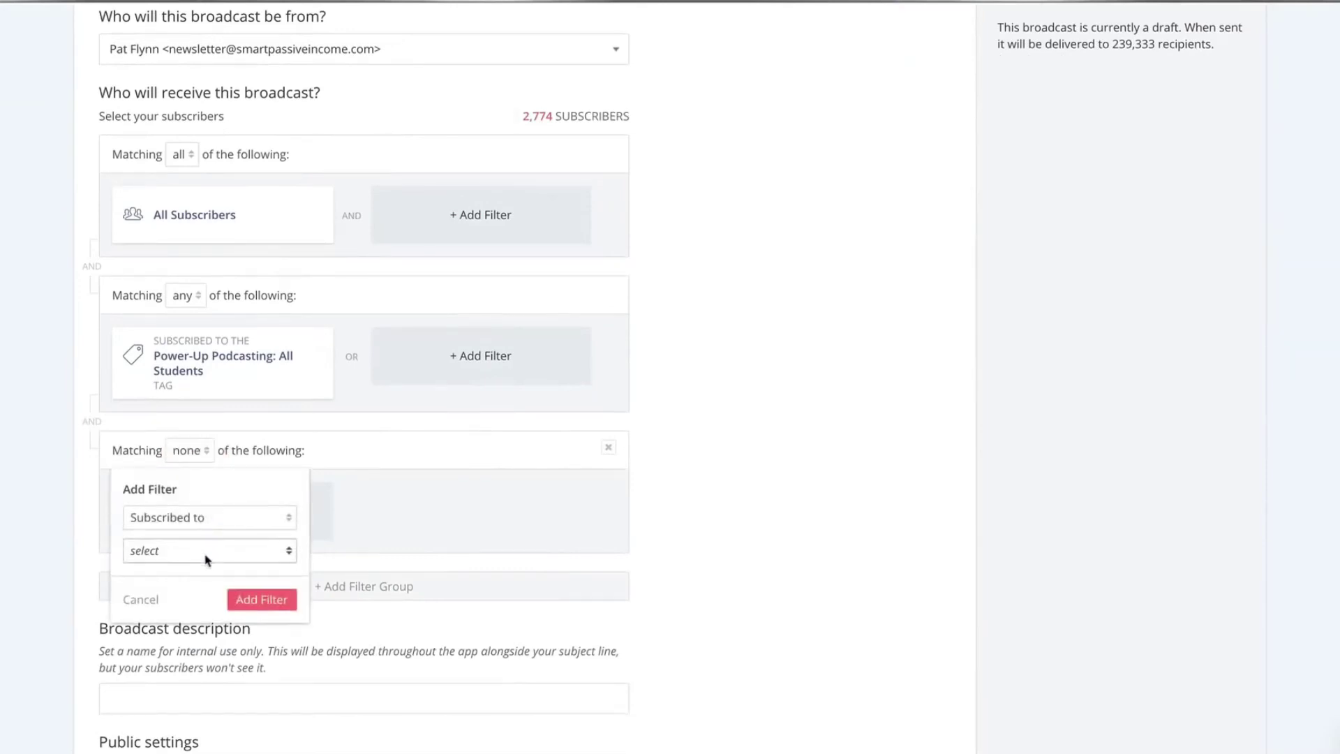
{"action": "left_click", "coordinate": [208, 552]}
{"action": "left_click", "coordinate": [159, 619]}
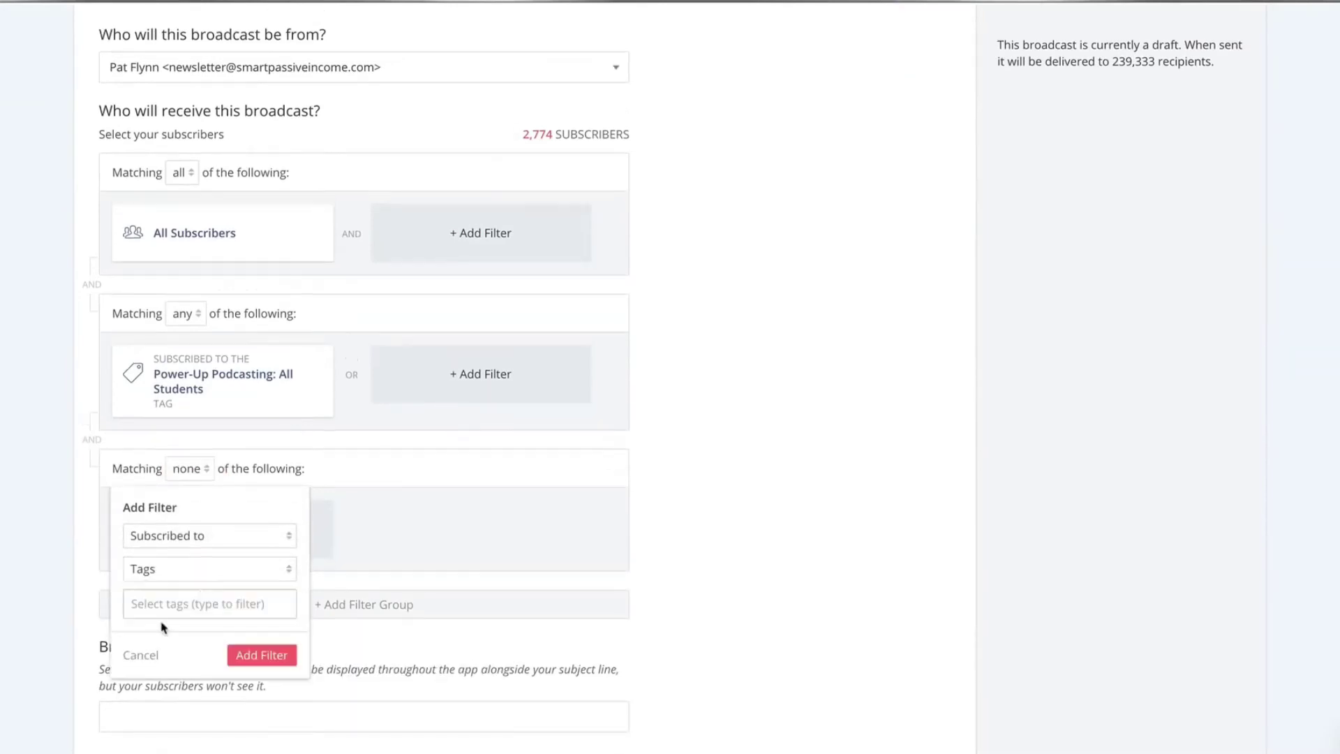
{"action": "left_click", "coordinate": [202, 603]}
{"action": "type", "text": "email m"}
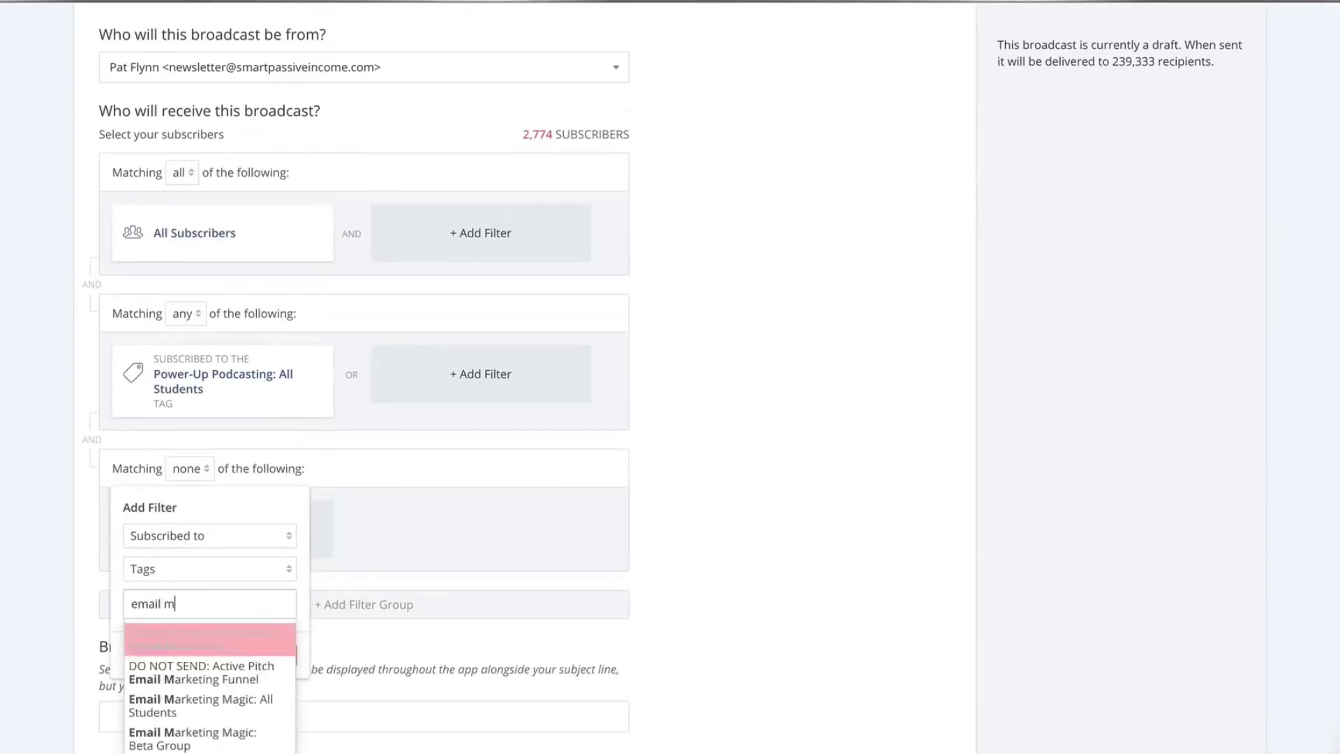
{"action": "type", "text": "arketing"}
{"action": "scroll", "coordinate": [210, 684], "scroll_direction": "down", "scroll_amount": 2}
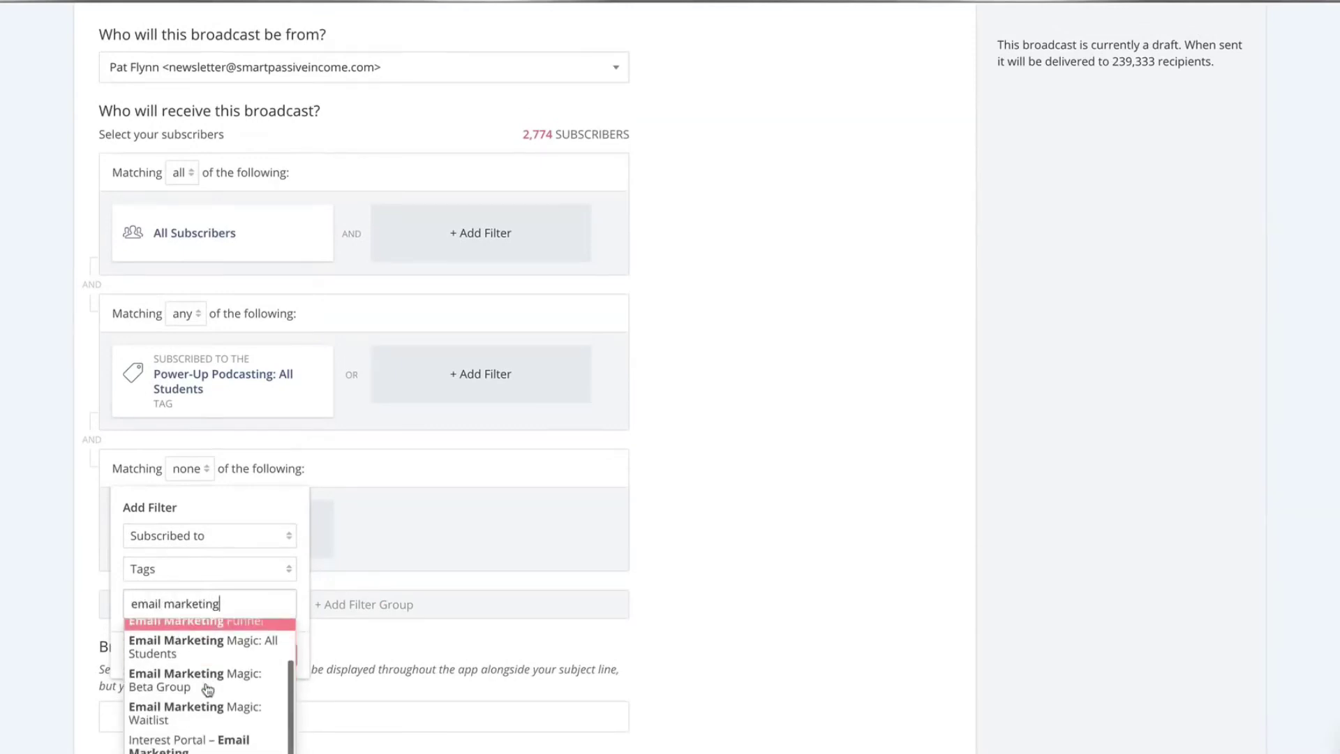
{"action": "left_click", "coordinate": [241, 639]}
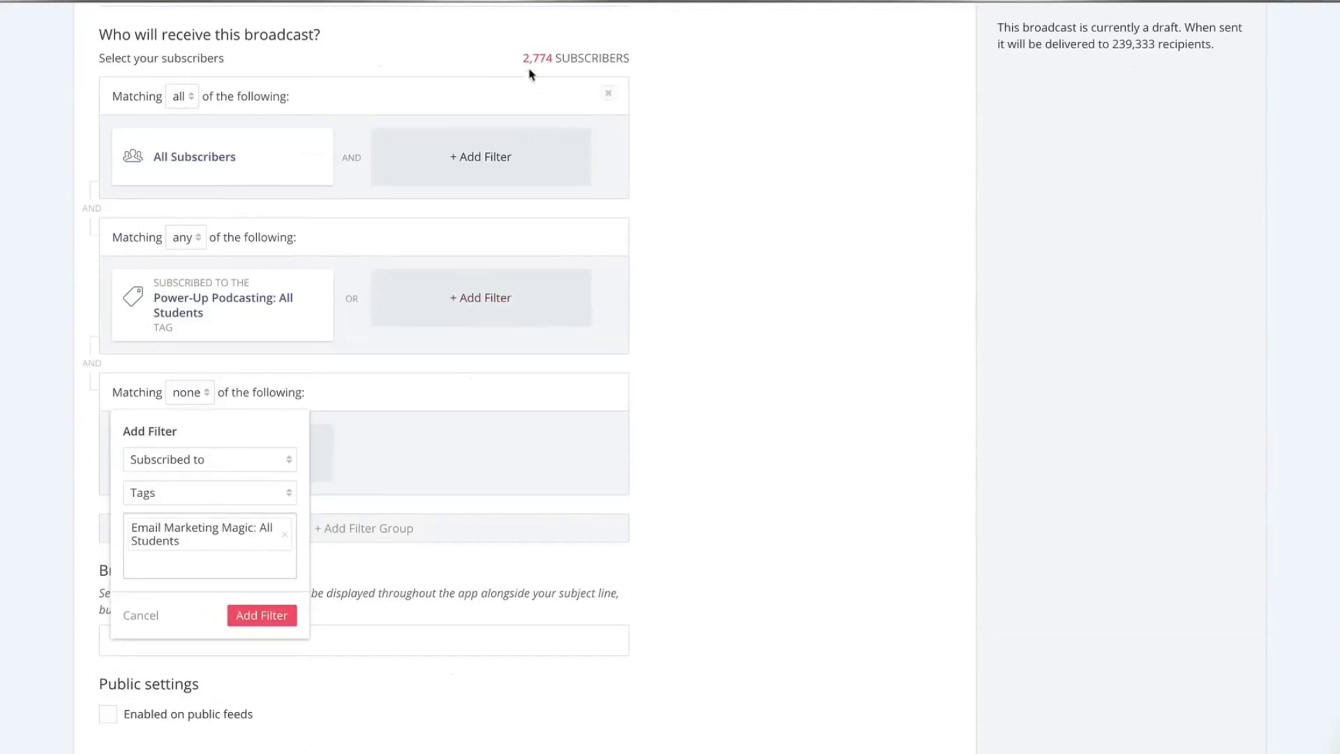
{"action": "left_click", "coordinate": [262, 615]}
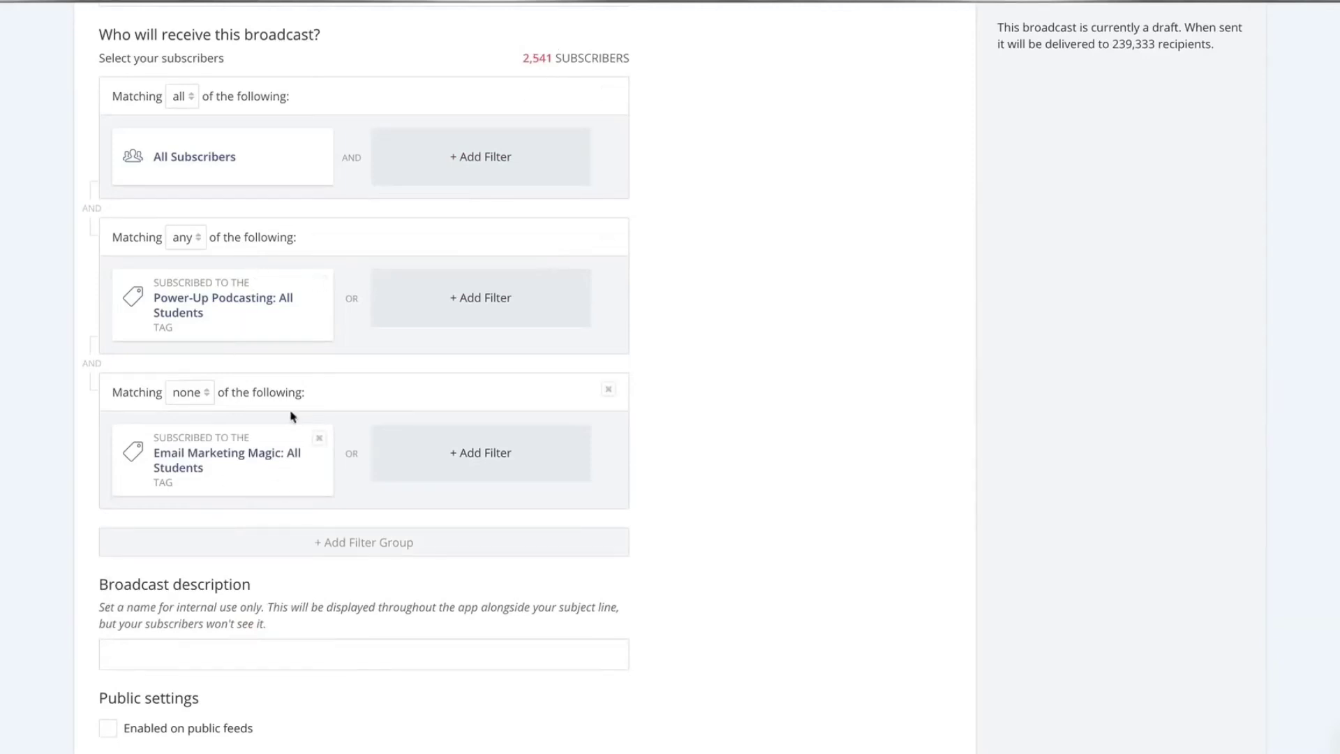
{"action": "scroll", "coordinate": [279, 344], "scroll_direction": "up", "scroll_amount": 3}
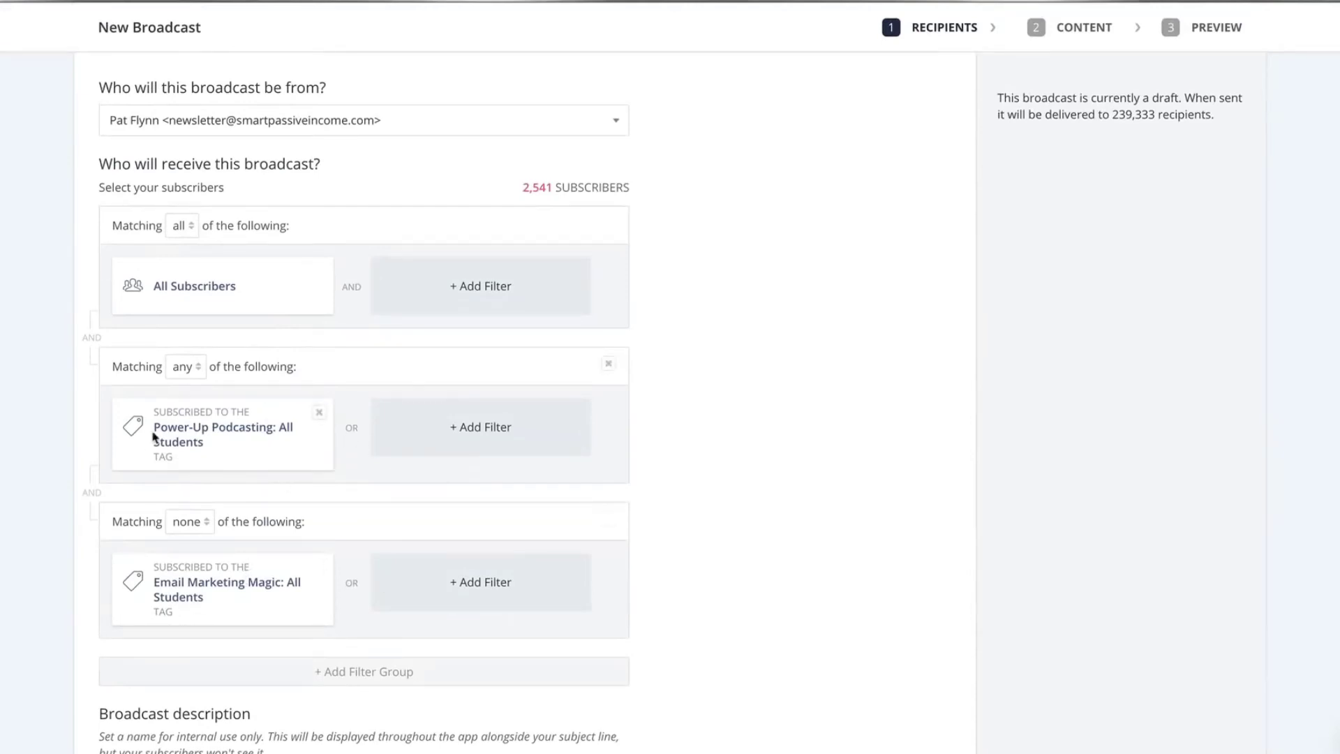
{"action": "scroll", "coordinate": [667, 434], "scroll_direction": "down", "scroll_amount": 3}
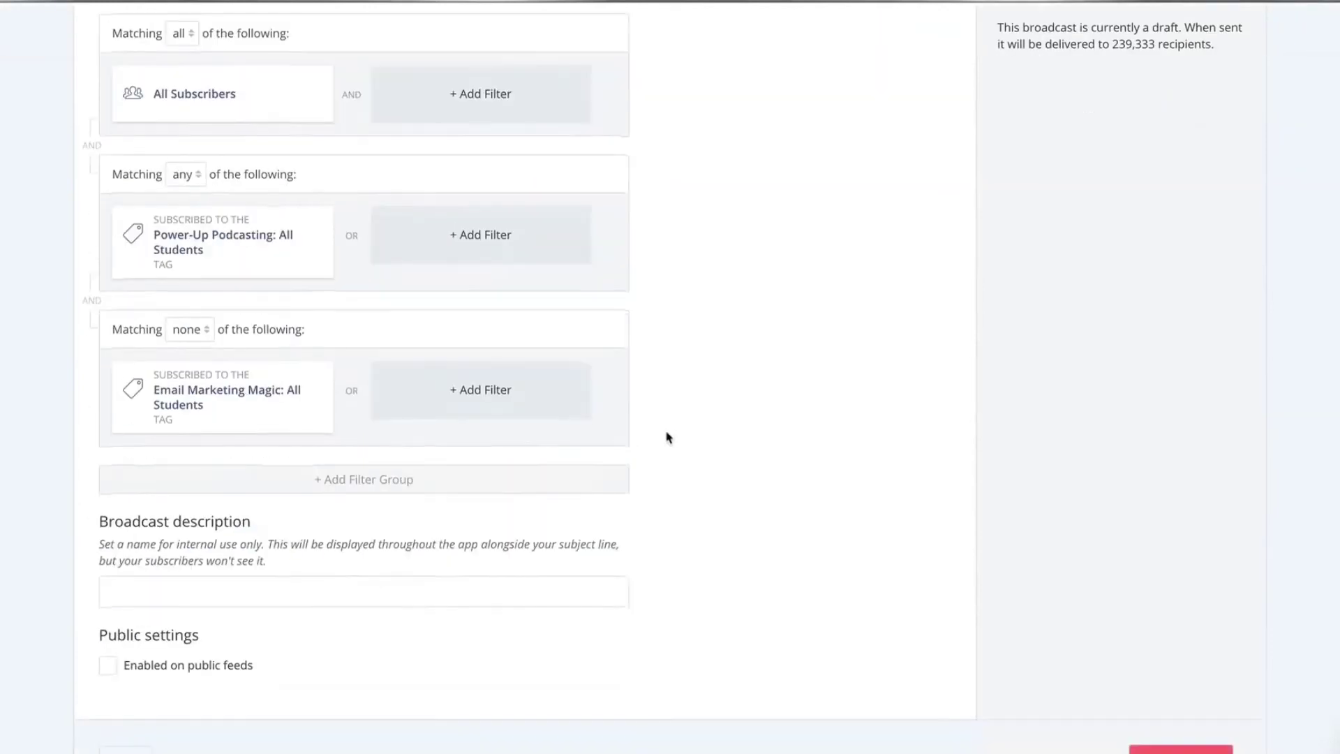
{"action": "left_click", "coordinate": [1181, 749]}
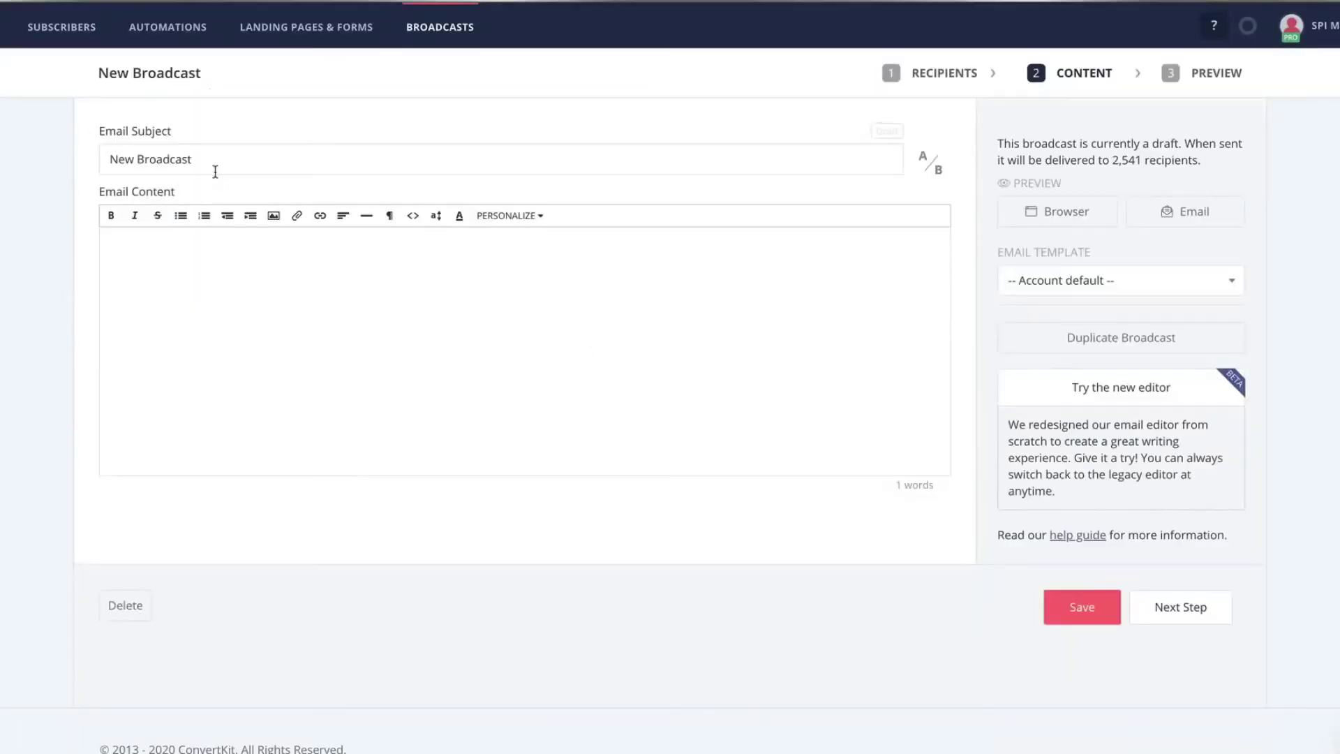
Step: Set the subject to 'Email Marketing Magic is Now Open' and advance to the preview
{"action": "left_click", "coordinate": [200, 159]}
{"action": "triple_click", "coordinate": [200, 158]}
{"action": "type", "text": "Em"}
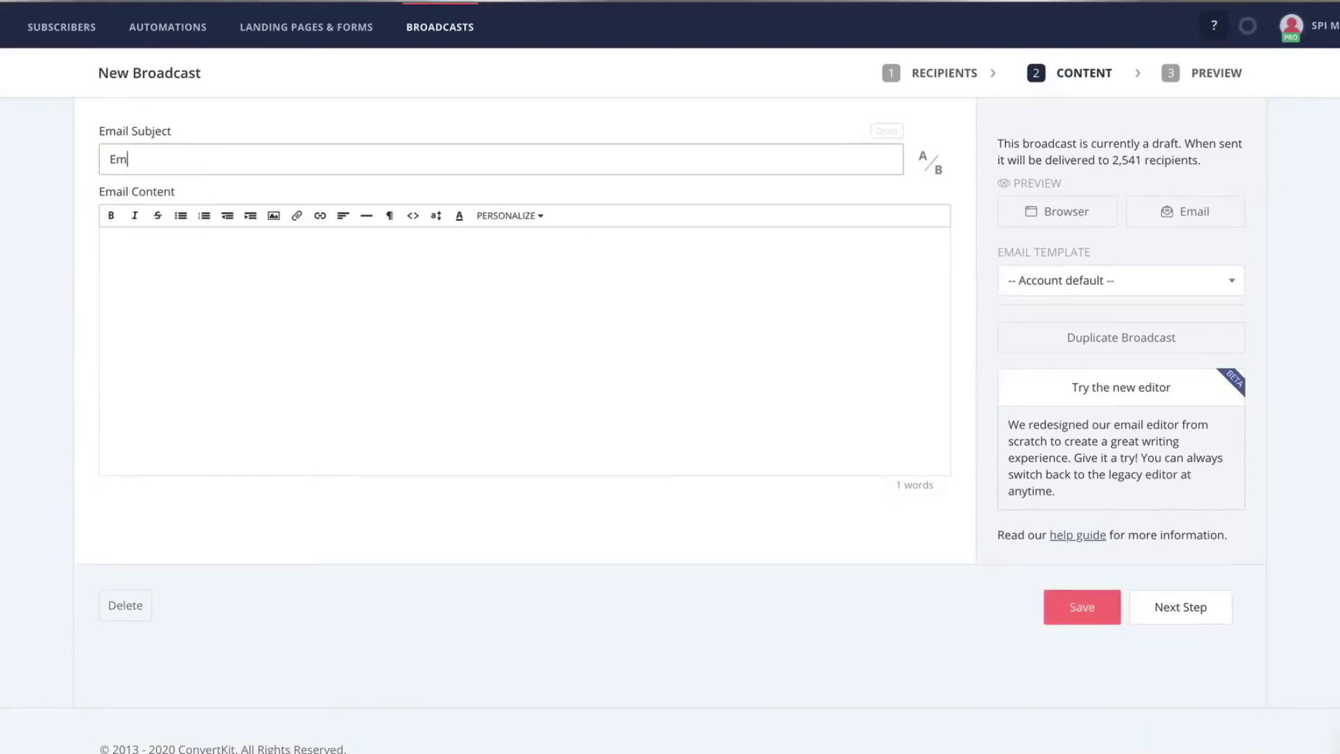
{"action": "type", "text": "ail Marketing Magic is"}
{"action": "type", "text": "Now Open"}
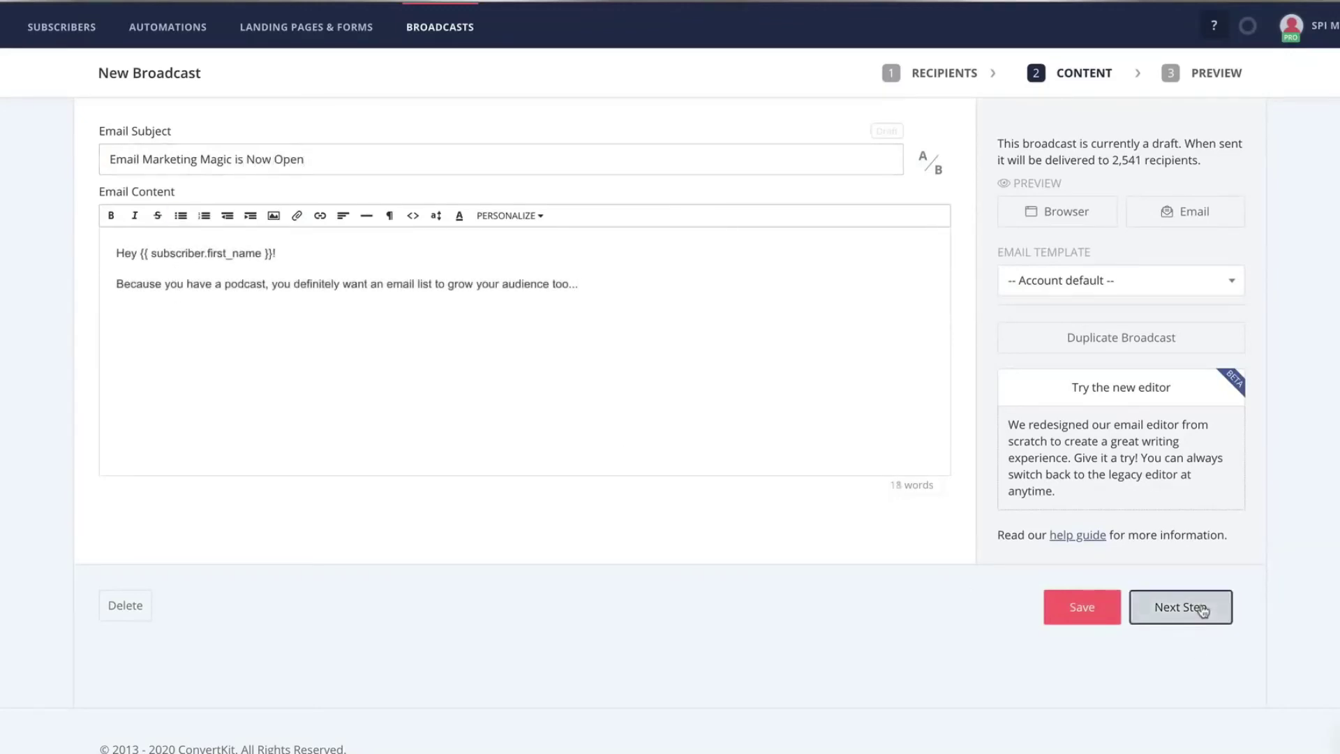
{"action": "left_click", "coordinate": [1202, 609]}
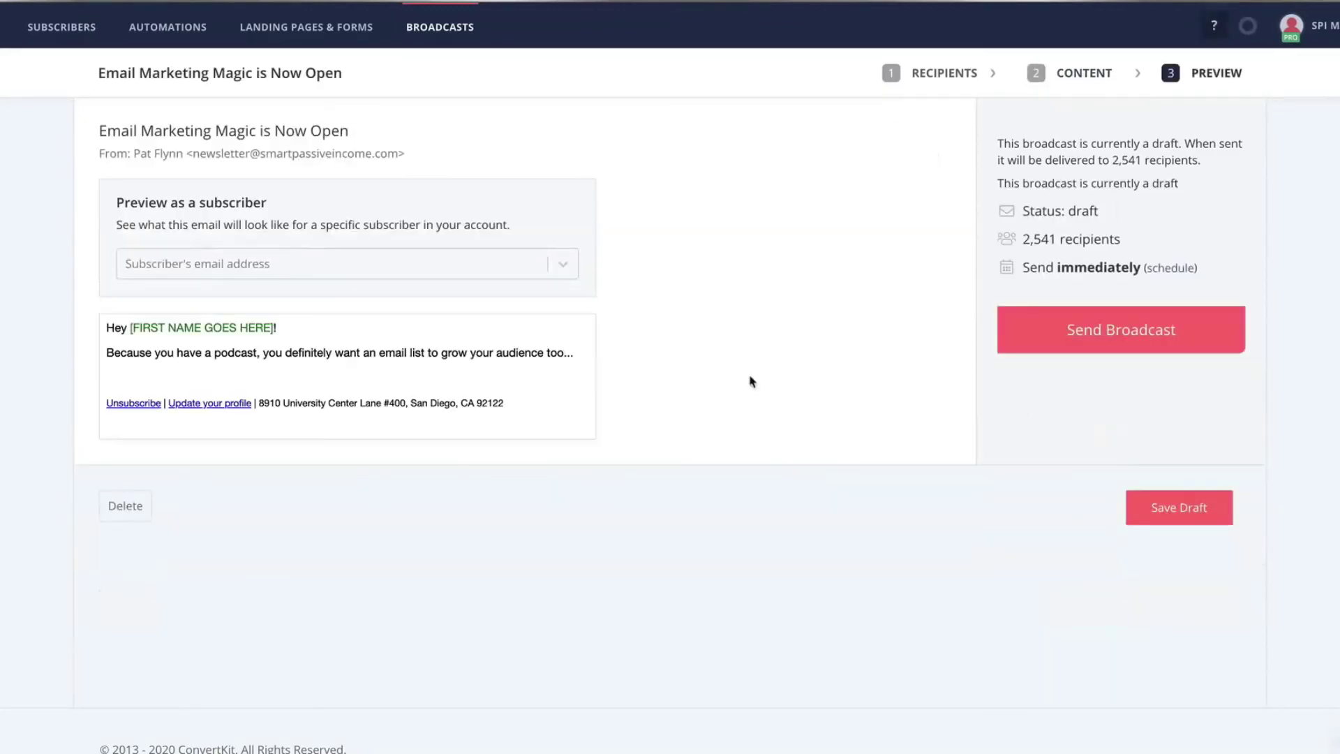
Step: Schedule the broadcast for October 14 at 6:30 AM, then open Visual Automations
{"action": "left_click", "coordinate": [1185, 272]}
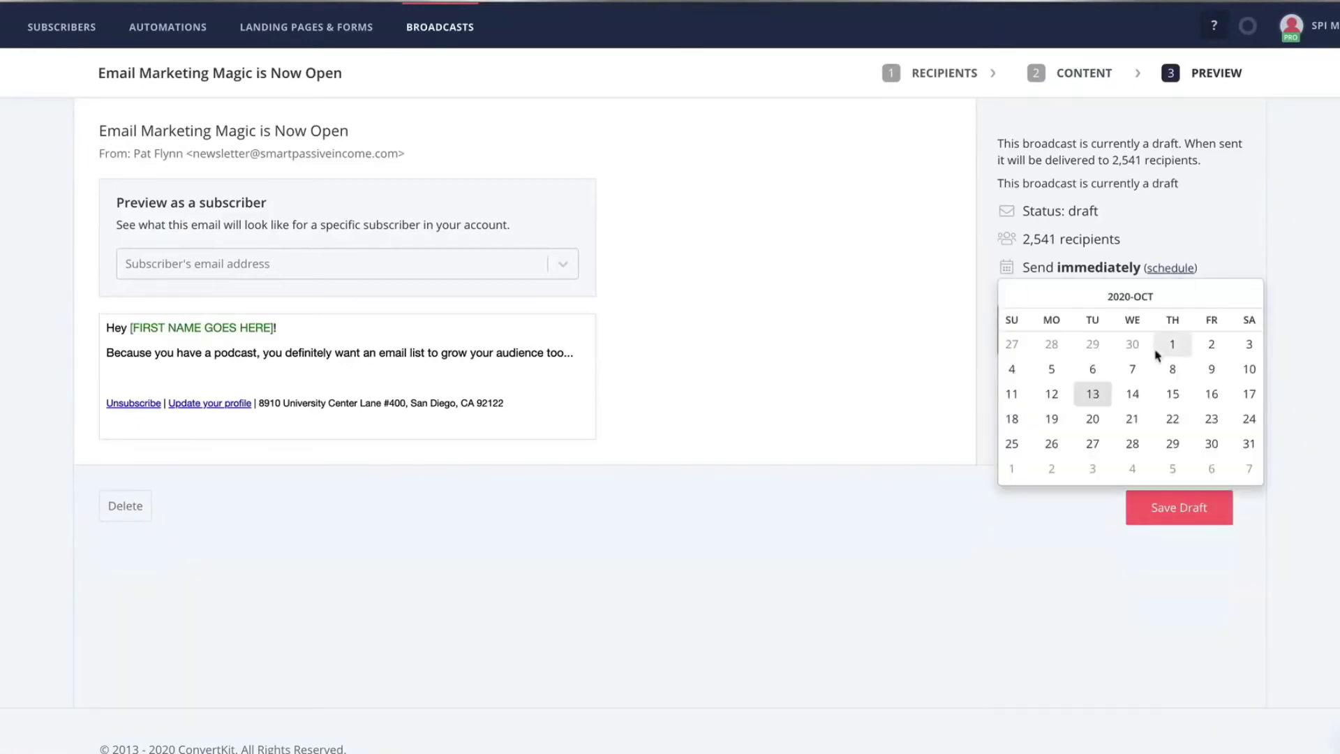
{"action": "left_click", "coordinate": [1131, 394]}
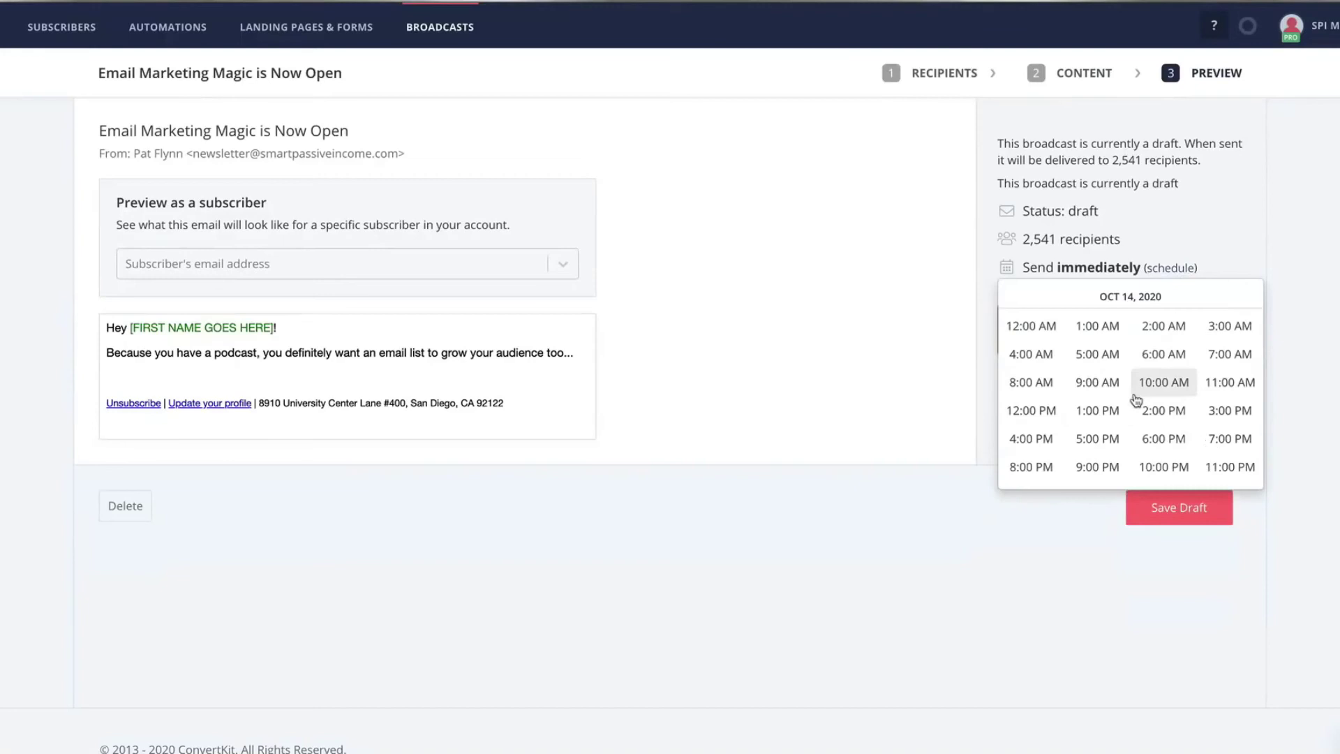
{"action": "left_click", "coordinate": [1162, 349]}
{"action": "left_click", "coordinate": [1164, 357]}
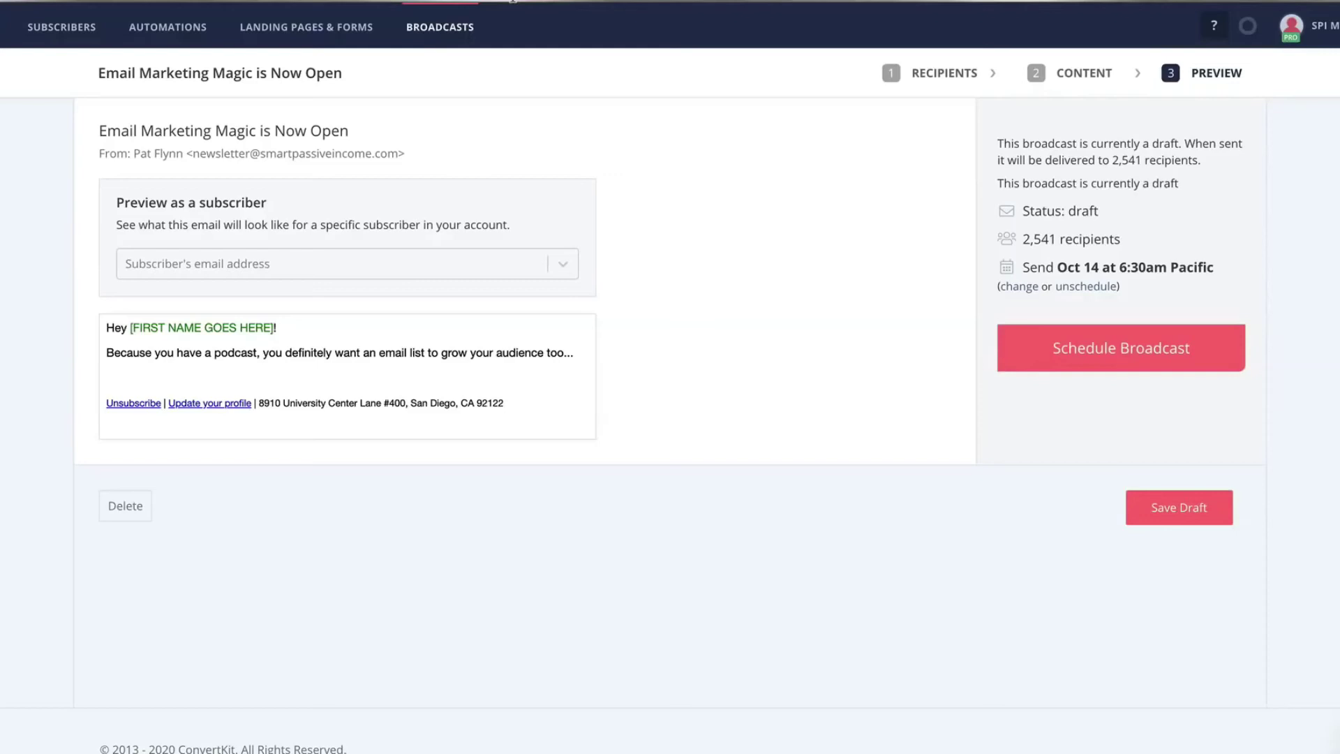
{"action": "left_click", "coordinate": [182, 32]}
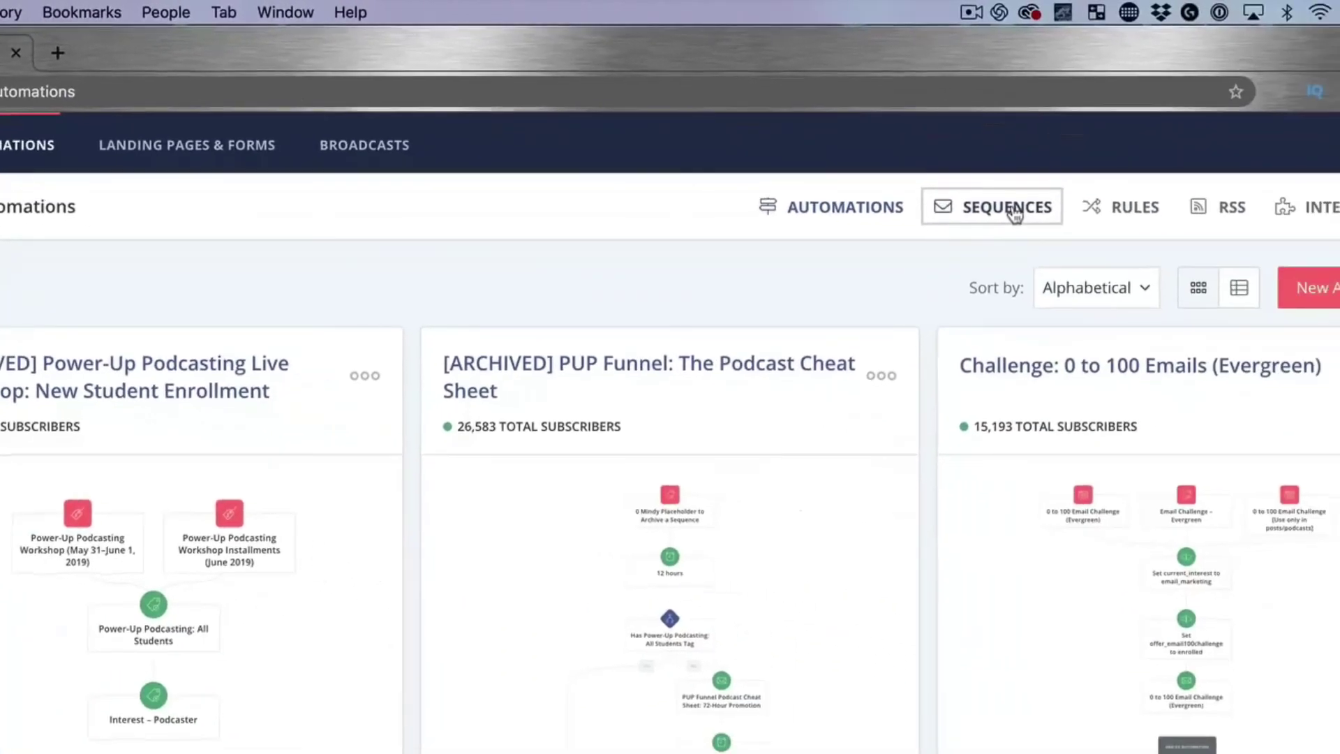
Step: From the Sequences tab, create a new sequence named 'Test Sequence'
{"action": "left_click", "coordinate": [1014, 214]}
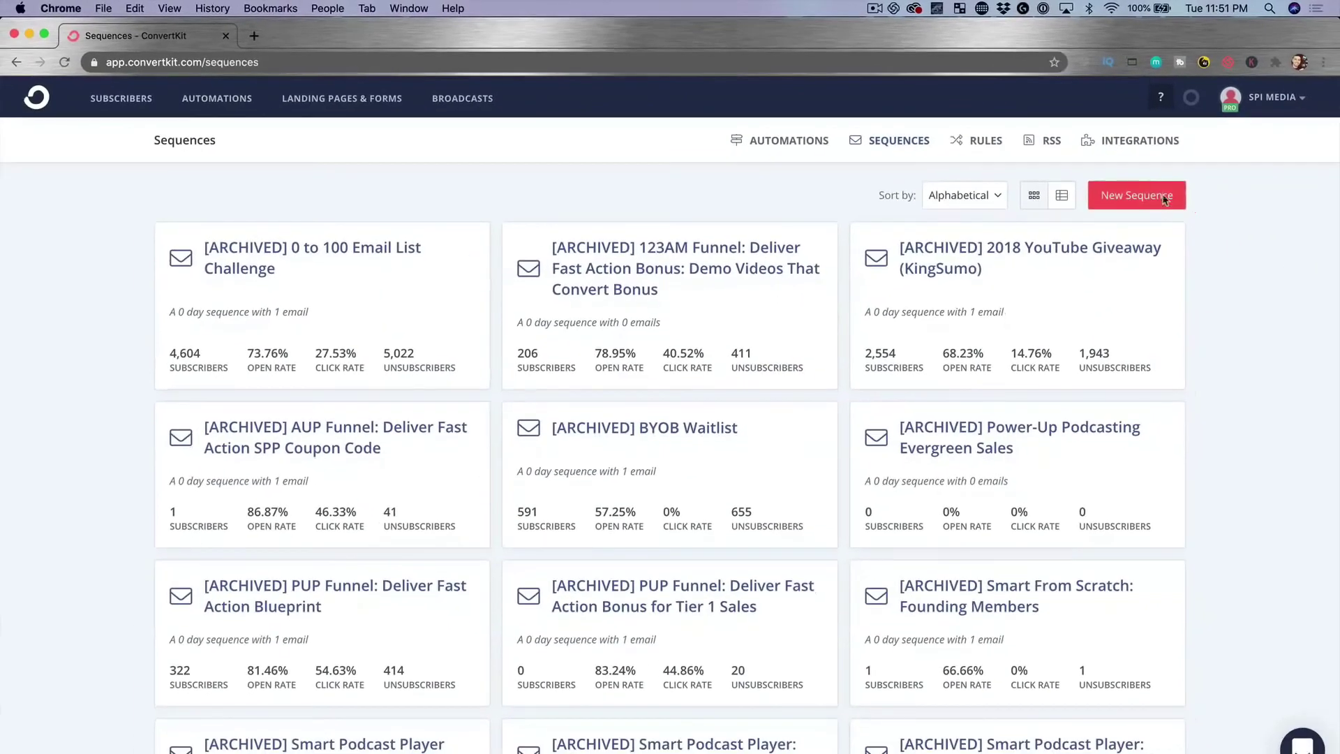
{"action": "scroll", "coordinate": [665, 294], "scroll_direction": "down", "scroll_amount": 5}
{"action": "scroll", "coordinate": [656, 290], "scroll_direction": "down", "scroll_amount": 2}
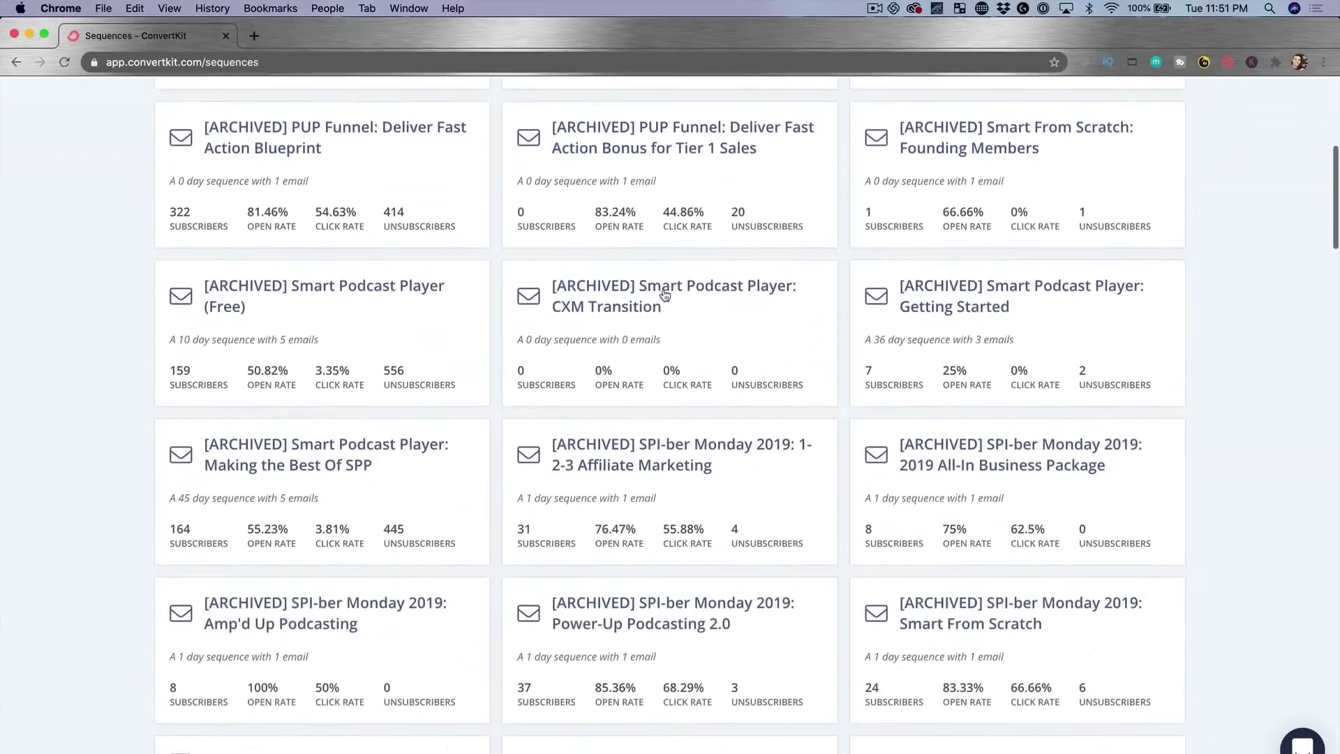
{"action": "scroll", "coordinate": [656, 289], "scroll_direction": "up", "scroll_amount": 10}
{"action": "left_click", "coordinate": [1068, 307]}
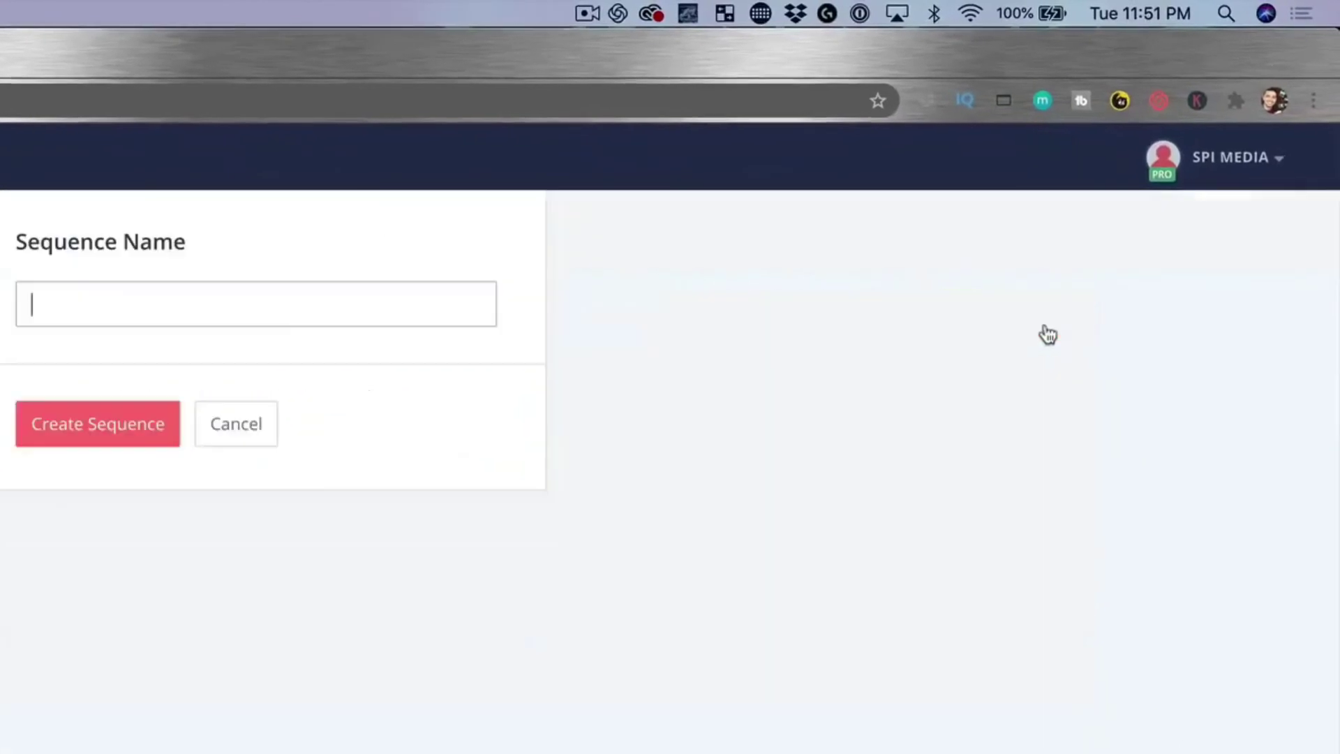
{"action": "type", "text": "Test "}
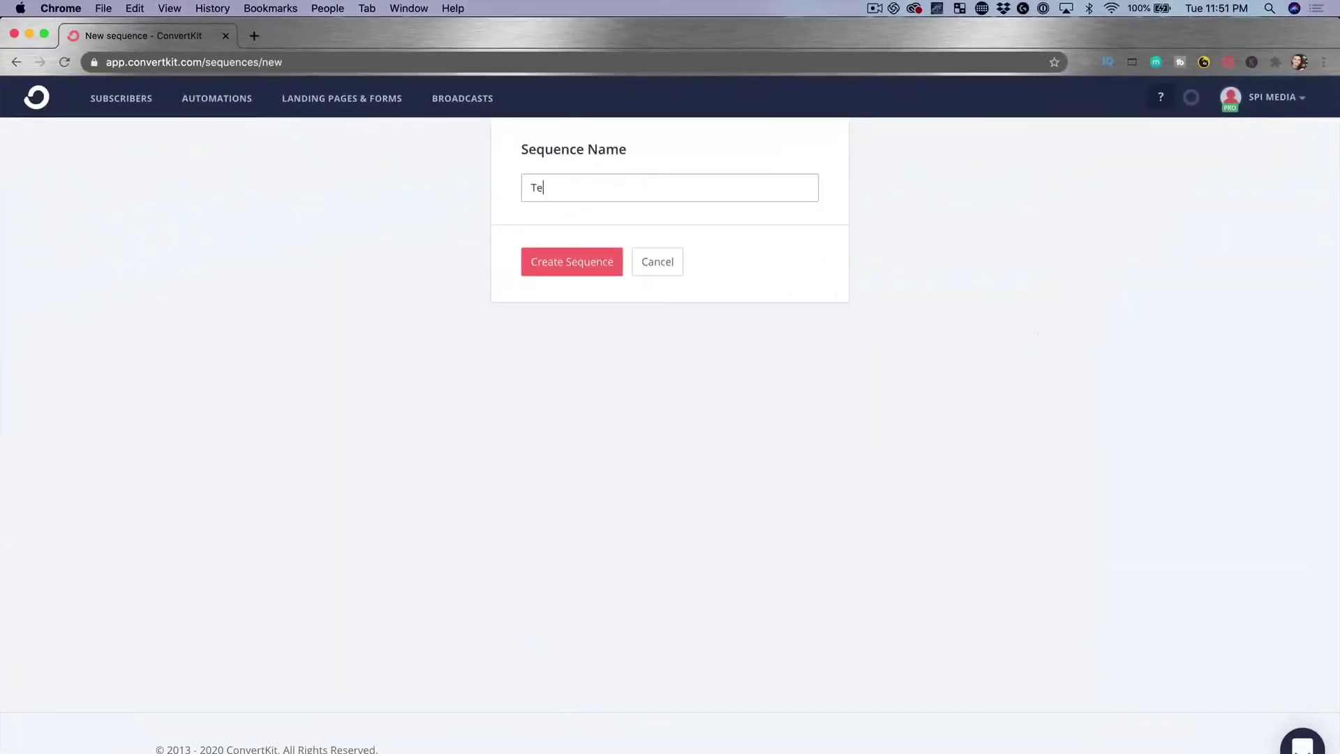
{"action": "type", "text": "Sequence"}
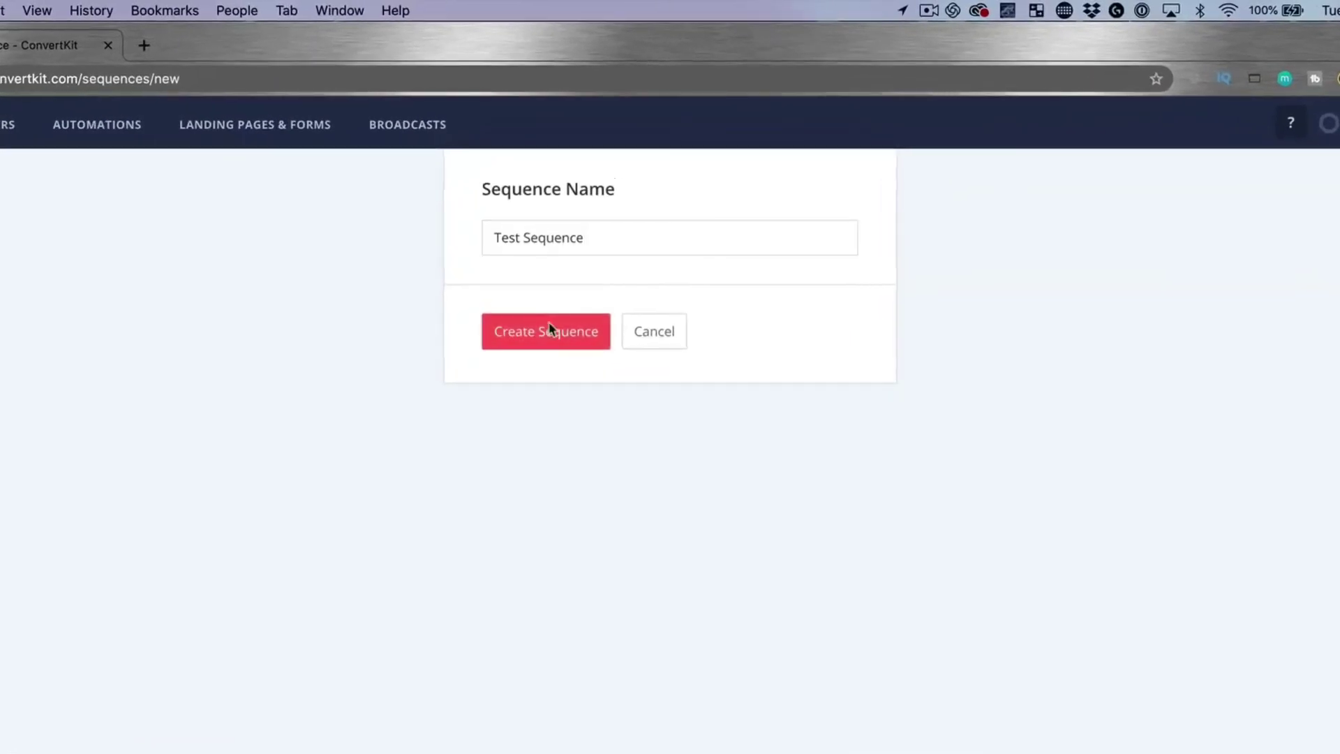
{"action": "left_click", "coordinate": [549, 329]}
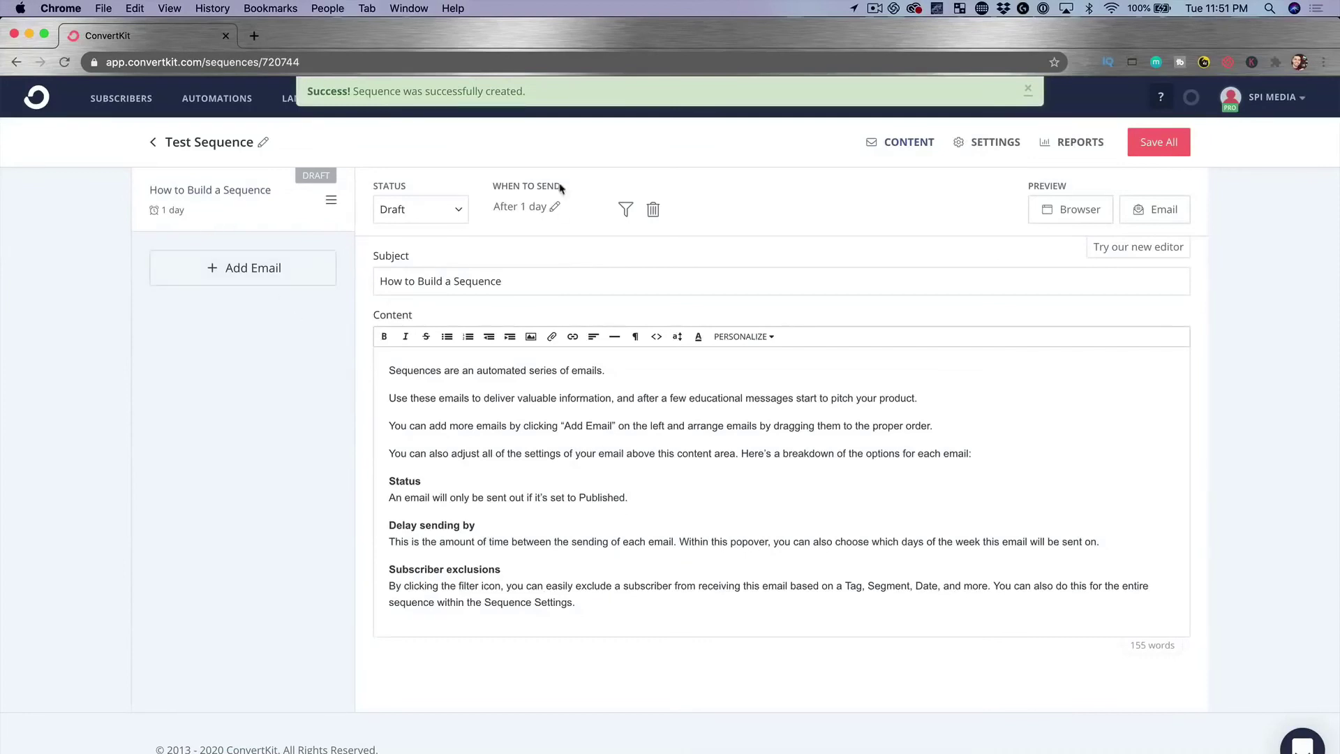
Step: Make the first email send after 0 days and add a second email delayed 7 days
{"action": "left_click", "coordinate": [556, 207]}
{"action": "left_click", "coordinate": [499, 257]}
{"action": "left_click", "coordinate": [614, 183]}
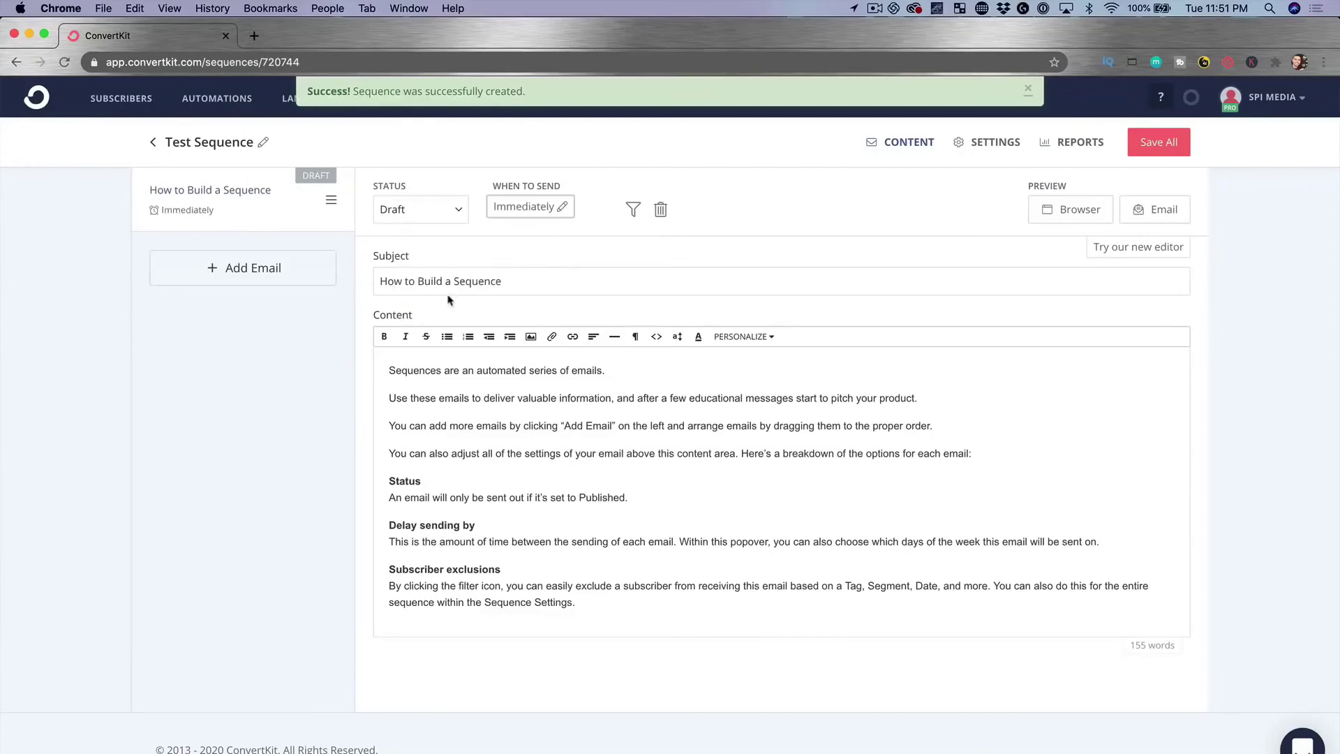
{"action": "left_click", "coordinate": [254, 268]}
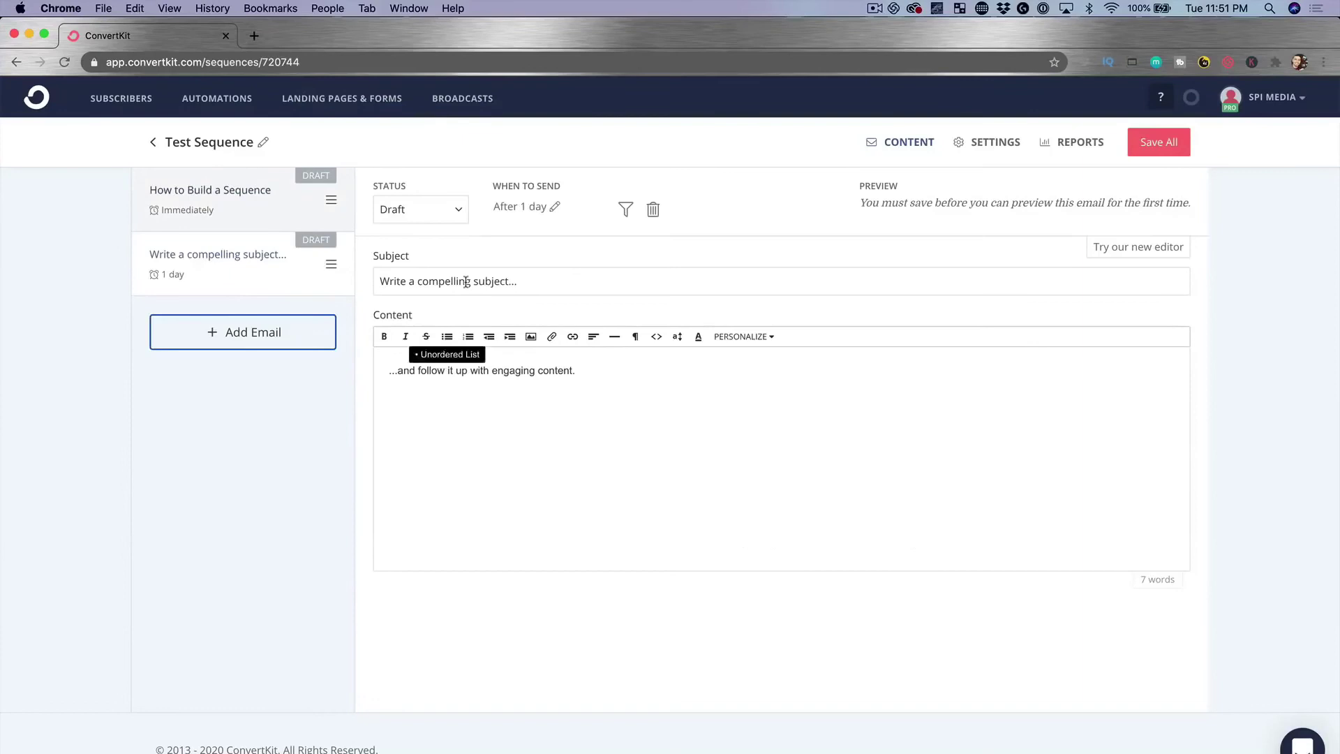
{"action": "left_click", "coordinate": [555, 207]}
{"action": "left_click", "coordinate": [500, 250]}
{"action": "left_click", "coordinate": [499, 250]}
{"action": "left_click", "coordinate": [500, 250]}
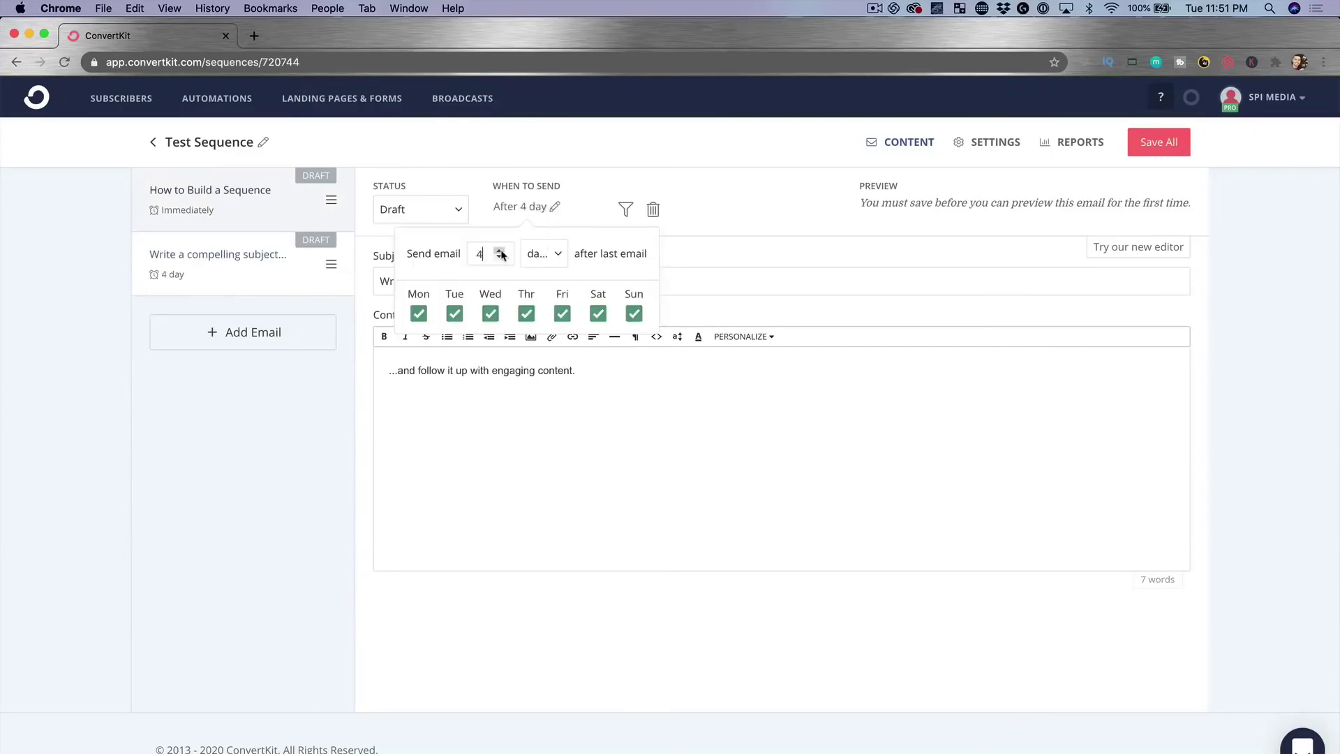
{"action": "left_click", "coordinate": [672, 195]}
Step: Add four more one-day emails to the sequence and open the fourth email
{"action": "left_click", "coordinate": [282, 331]}
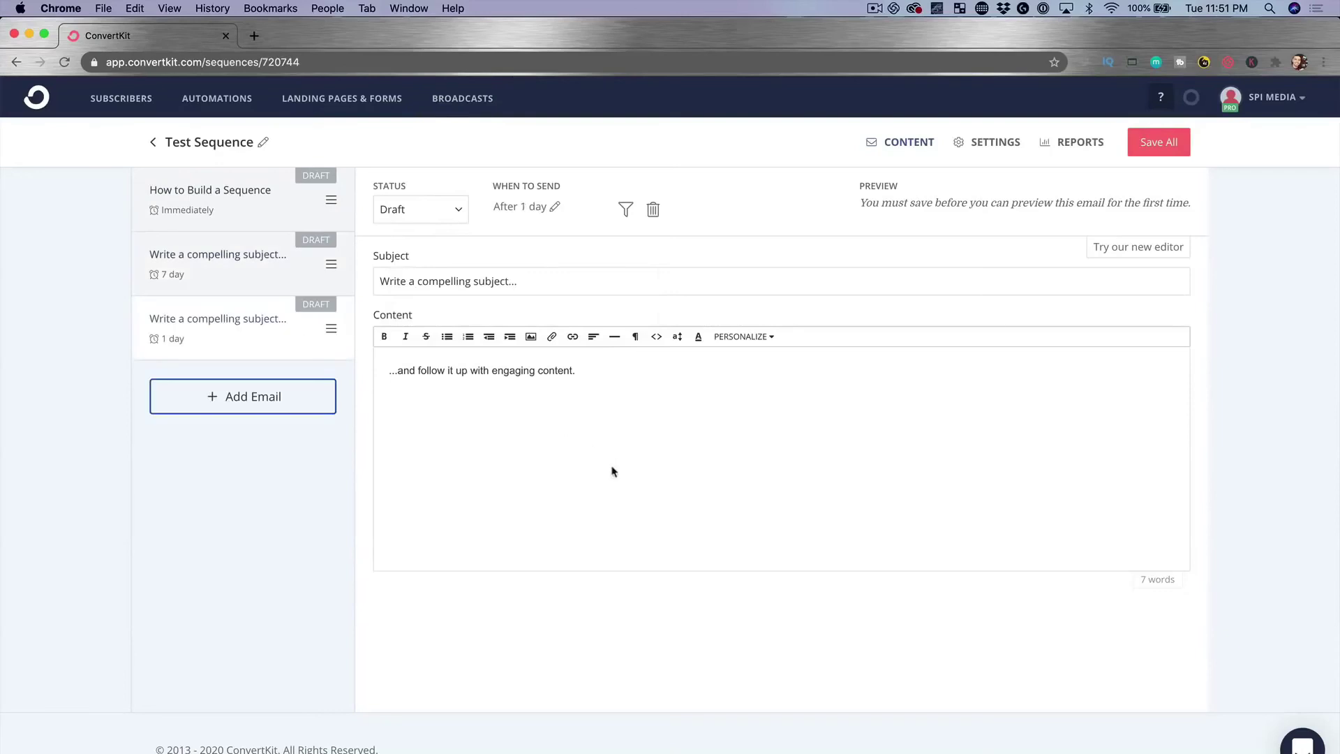
{"action": "left_click", "coordinate": [287, 401]}
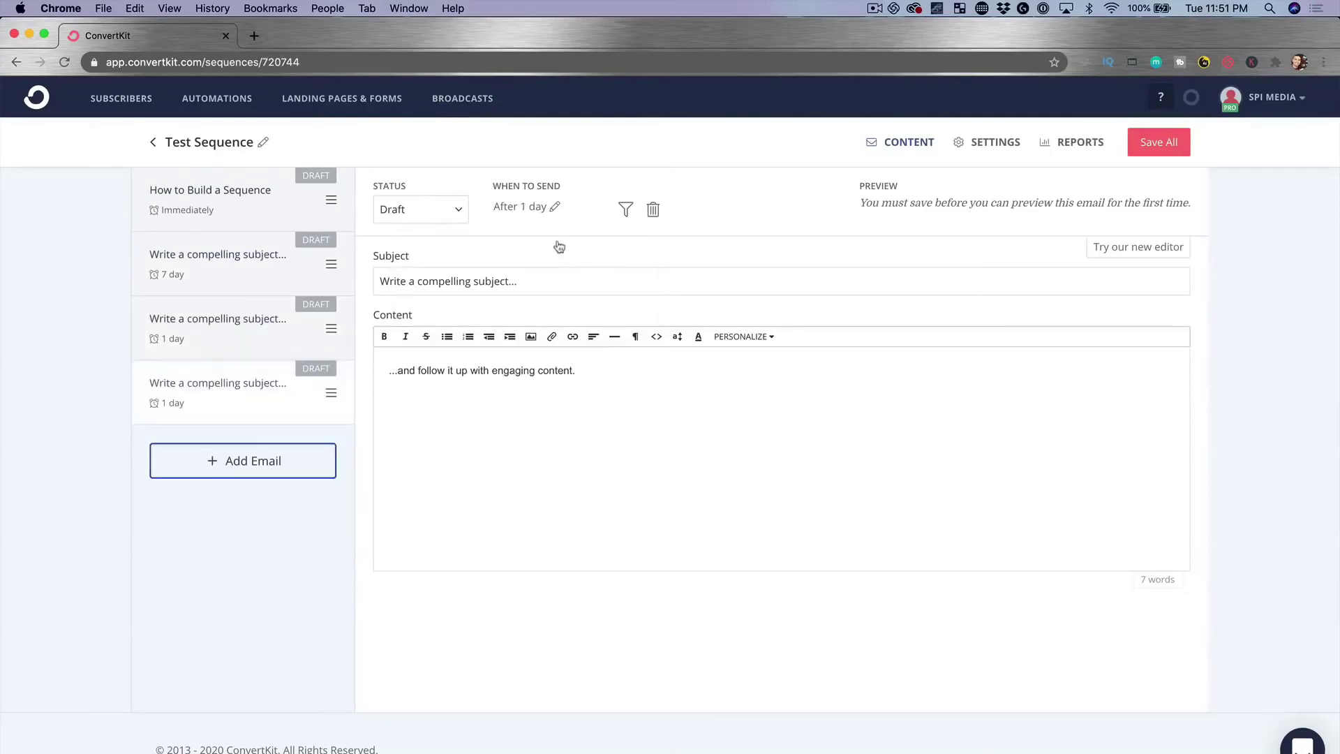
{"action": "left_click", "coordinate": [623, 209]}
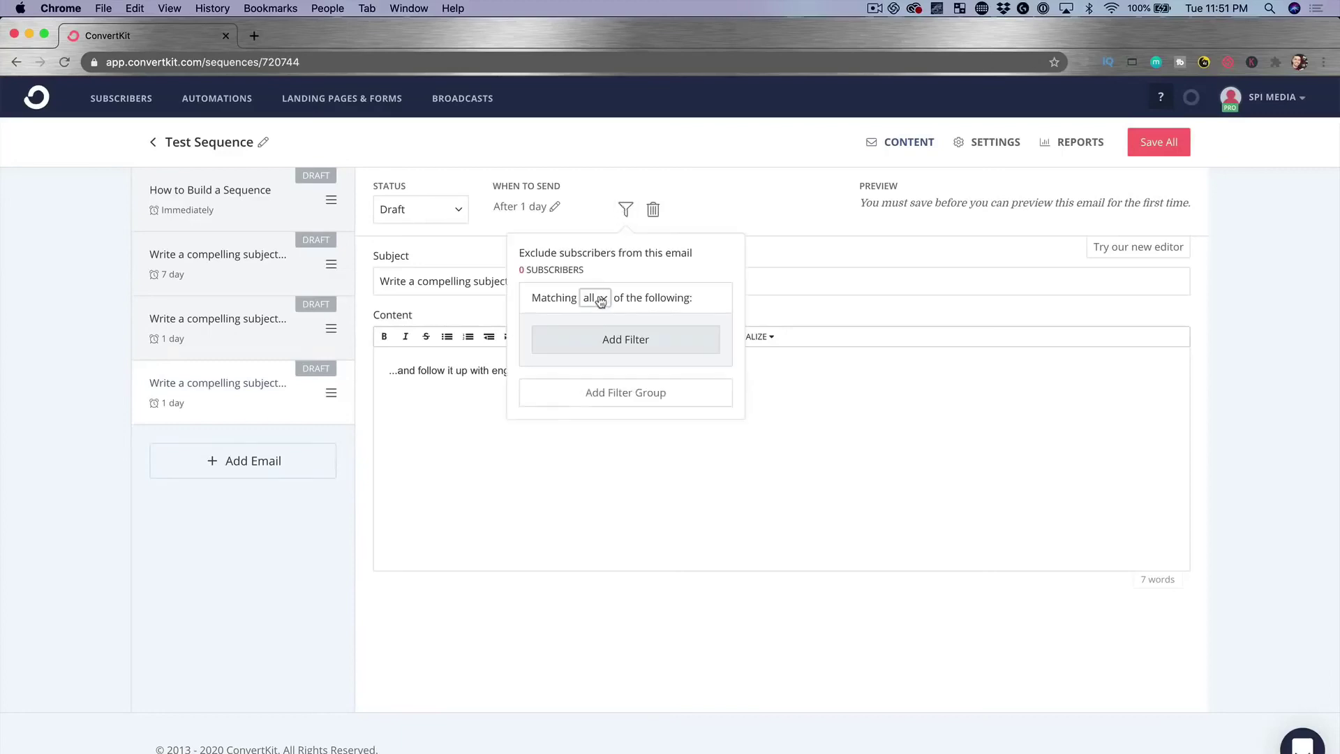
{"action": "left_click", "coordinate": [599, 206]}
{"action": "left_click", "coordinate": [243, 471]}
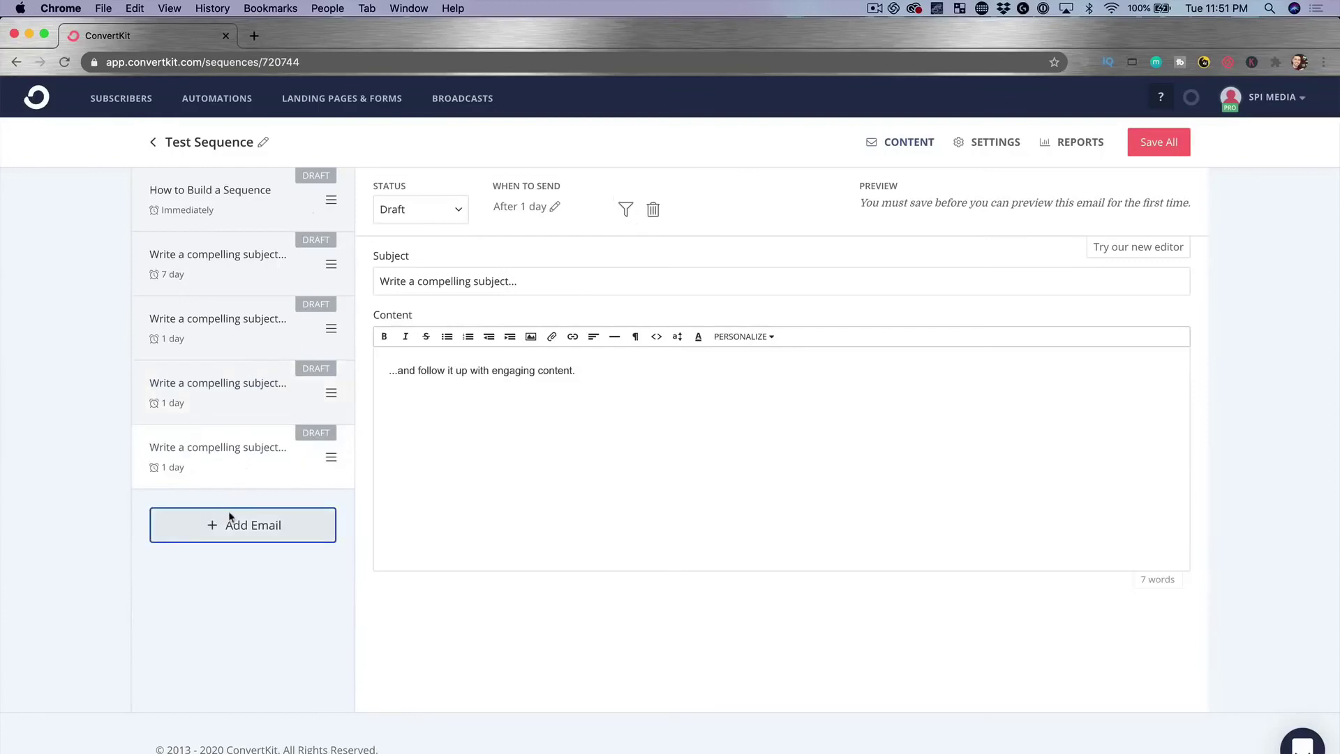
{"action": "left_click", "coordinate": [230, 522]}
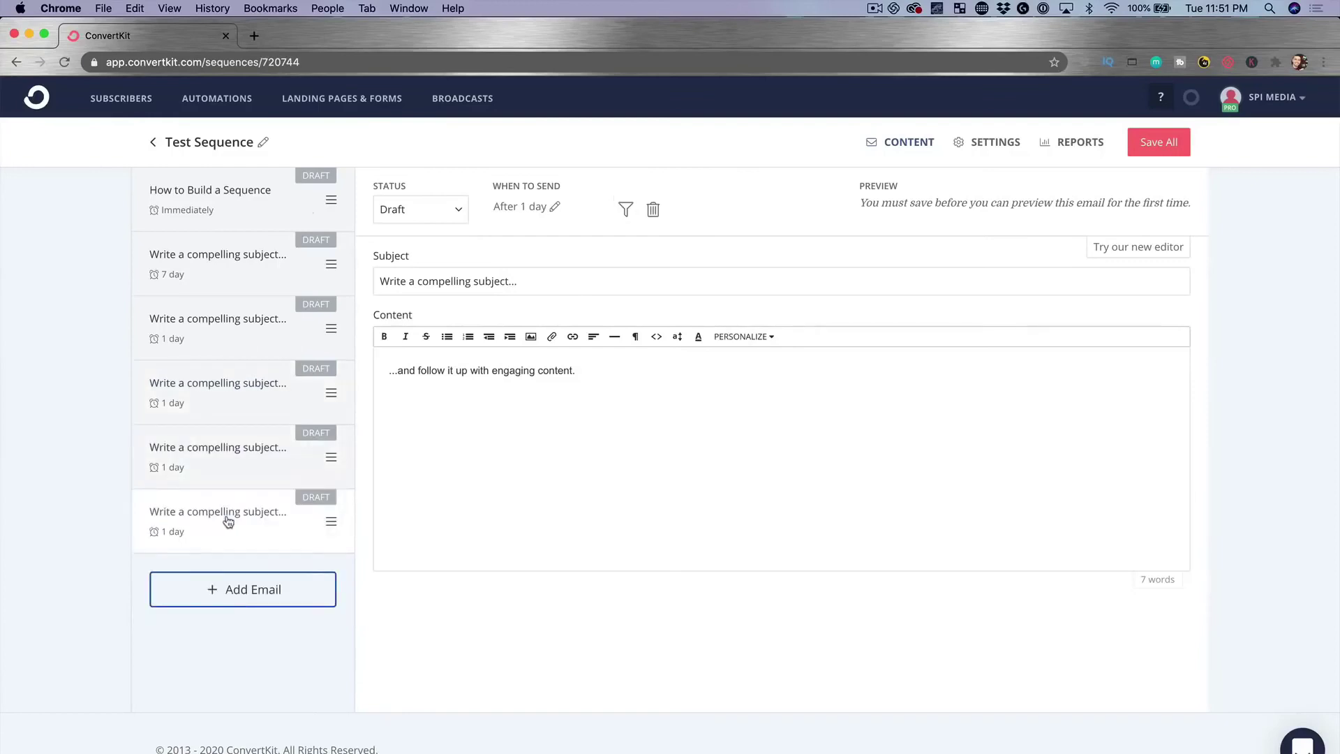
{"action": "left_click", "coordinate": [231, 386]}
Step: Exclude subscribers tagged Power-Up Podcasting: All Students from the fourth email, matching none
{"action": "left_click", "coordinate": [626, 212]}
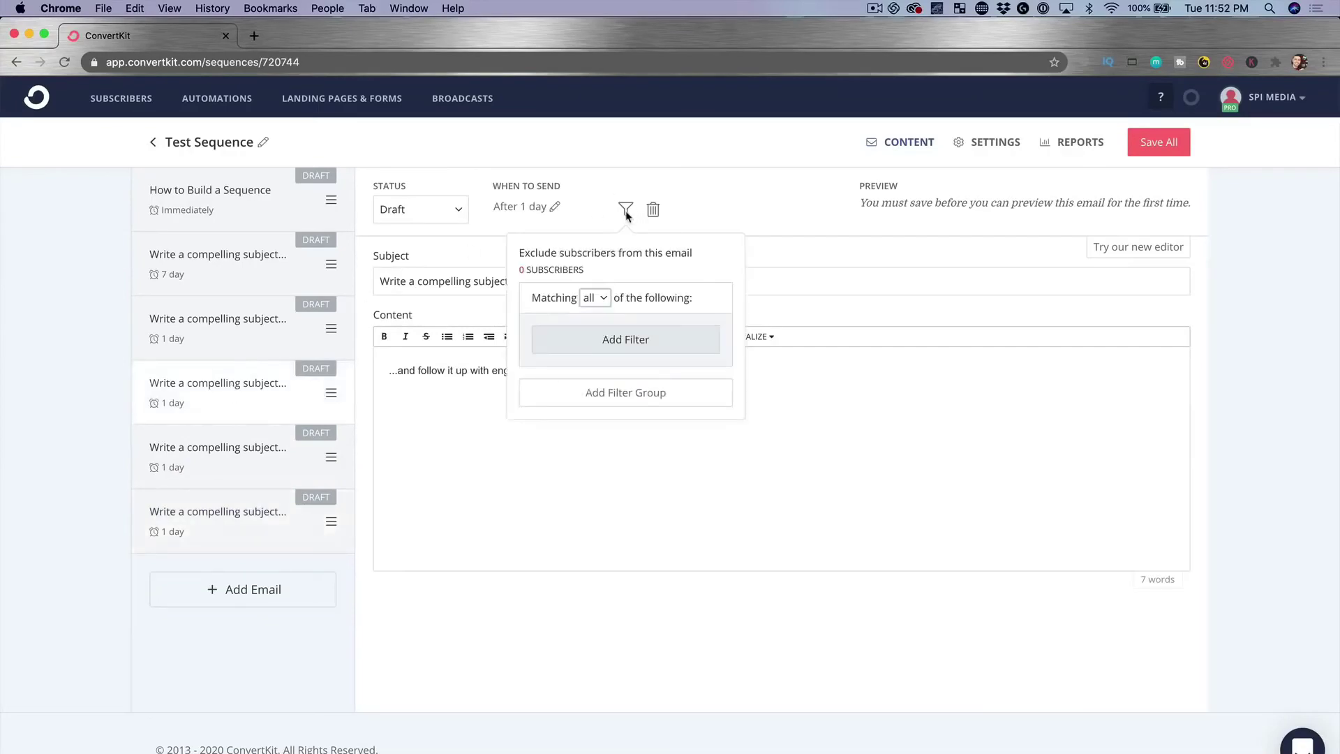
{"action": "left_click", "coordinate": [595, 298]}
{"action": "left_click", "coordinate": [603, 358]}
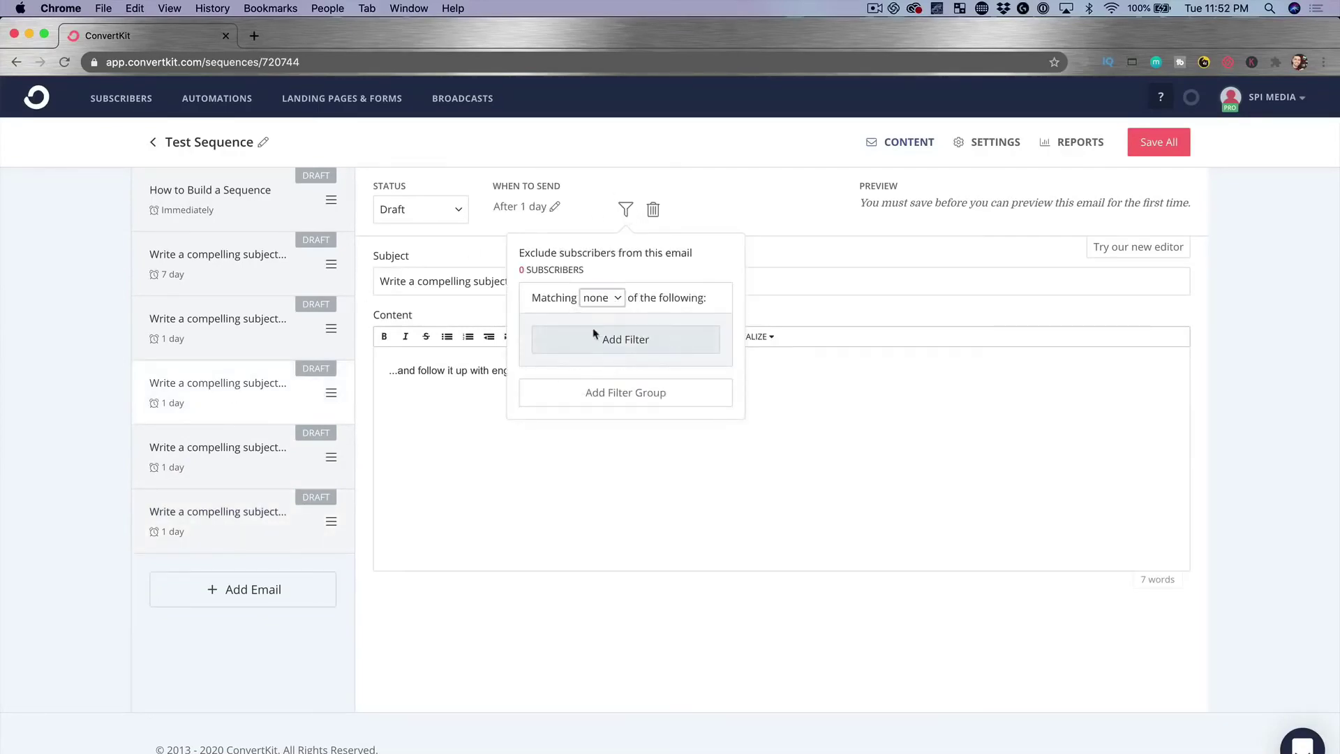
{"action": "left_click", "coordinate": [599, 339]}
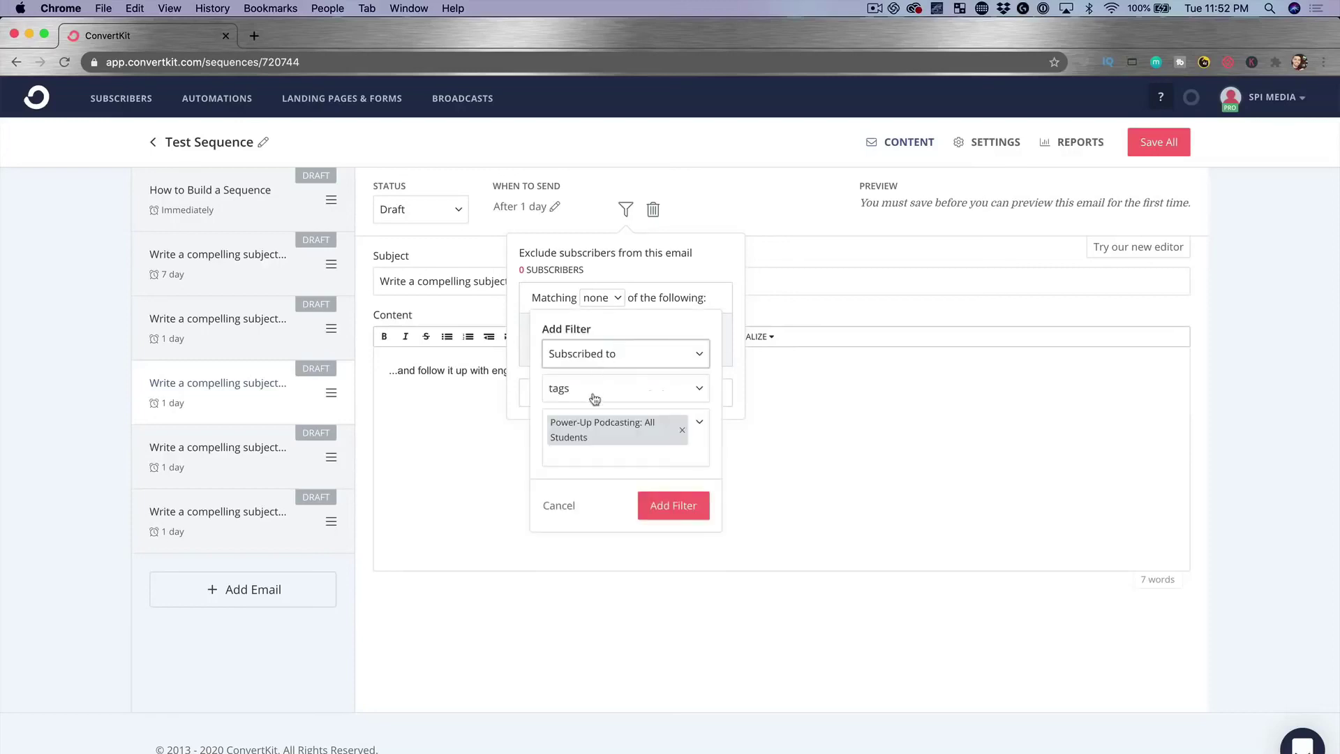
{"action": "left_click", "coordinate": [668, 513]}
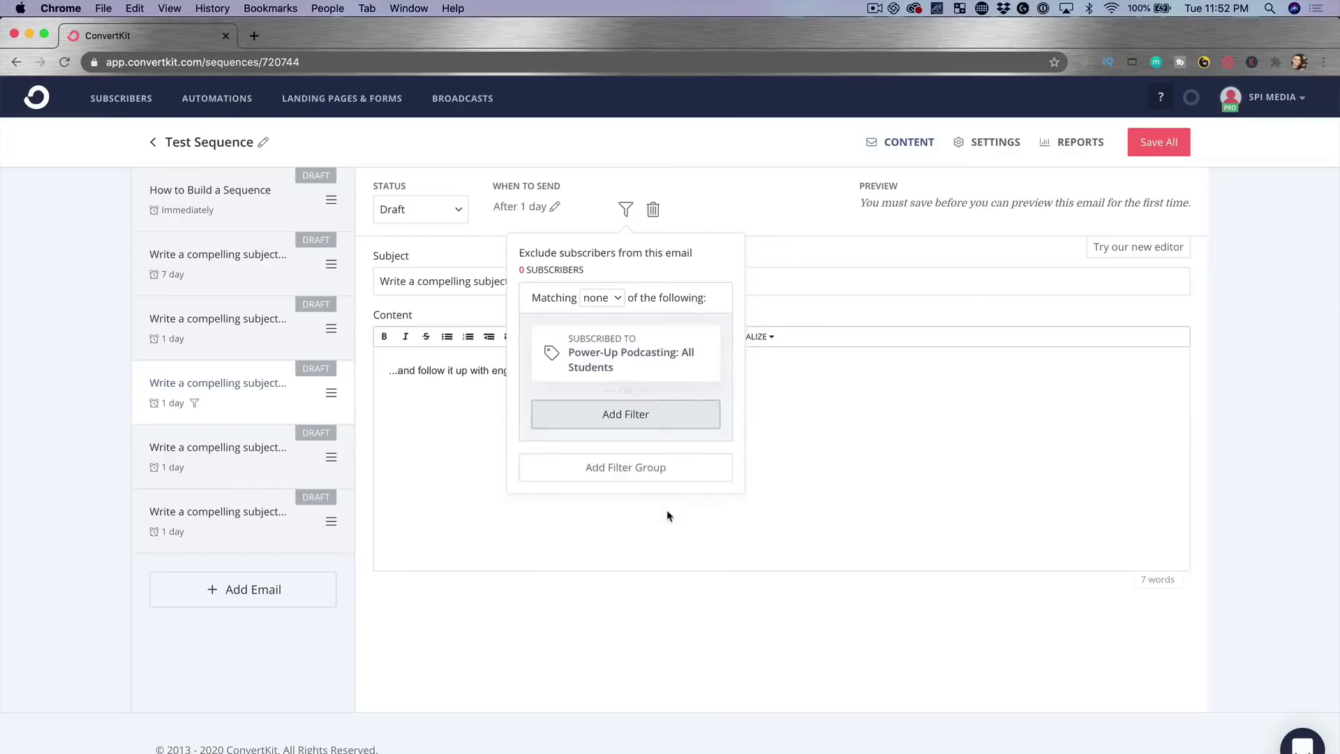
{"action": "left_click", "coordinate": [663, 468]}
{"action": "left_click", "coordinate": [487, 449]}
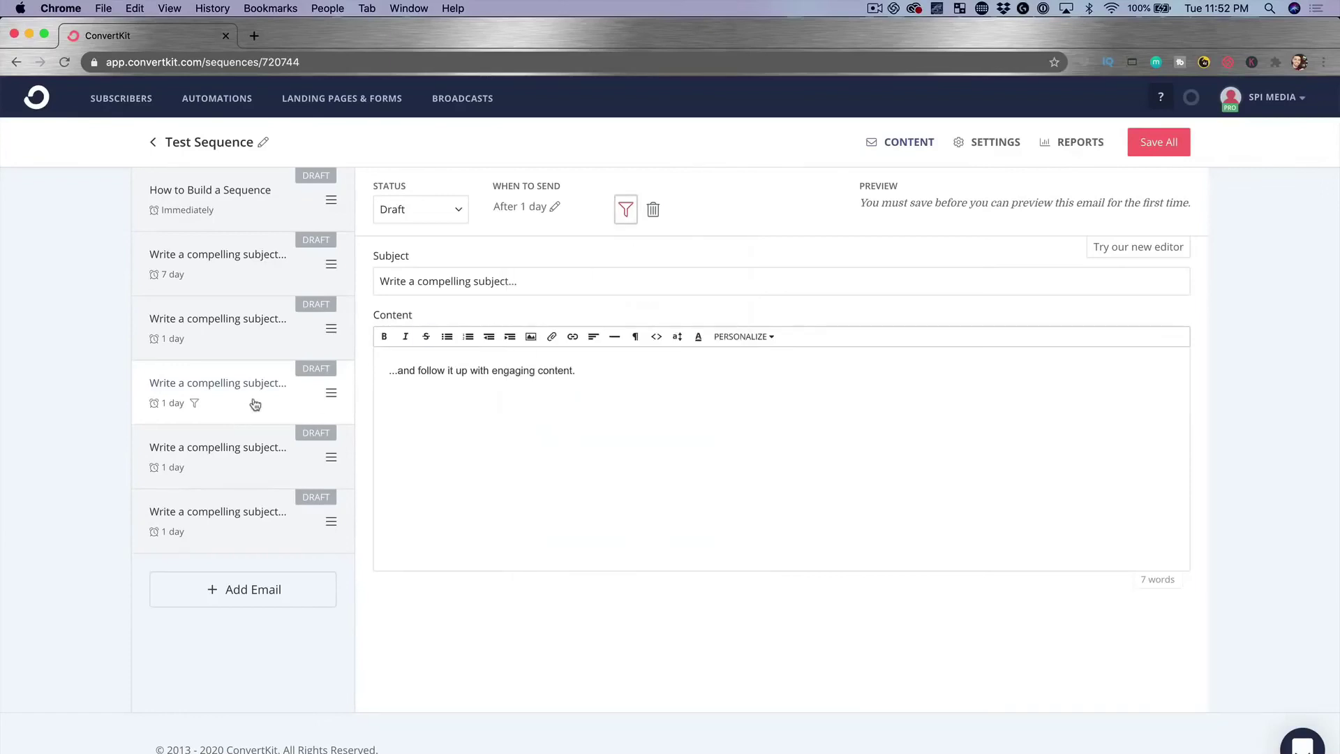
Step: Retitle the fourth email 'Get Access to Power-Up Podcasting Today! (Special Deal)', then return to Visual Automations
{"action": "triple_click", "coordinate": [485, 279]}
{"action": "type", "text": "Get "}
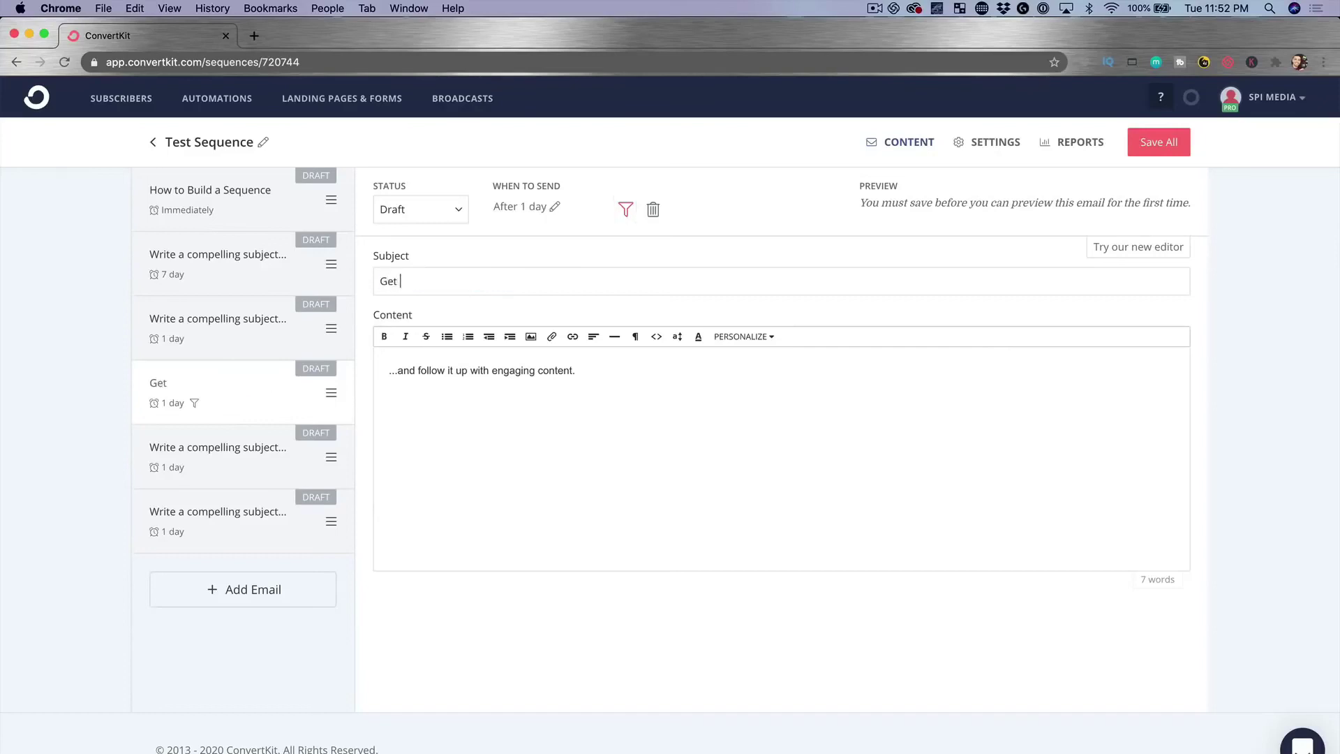
{"action": "type", "text": "Access to Power-Up Podcasting "}
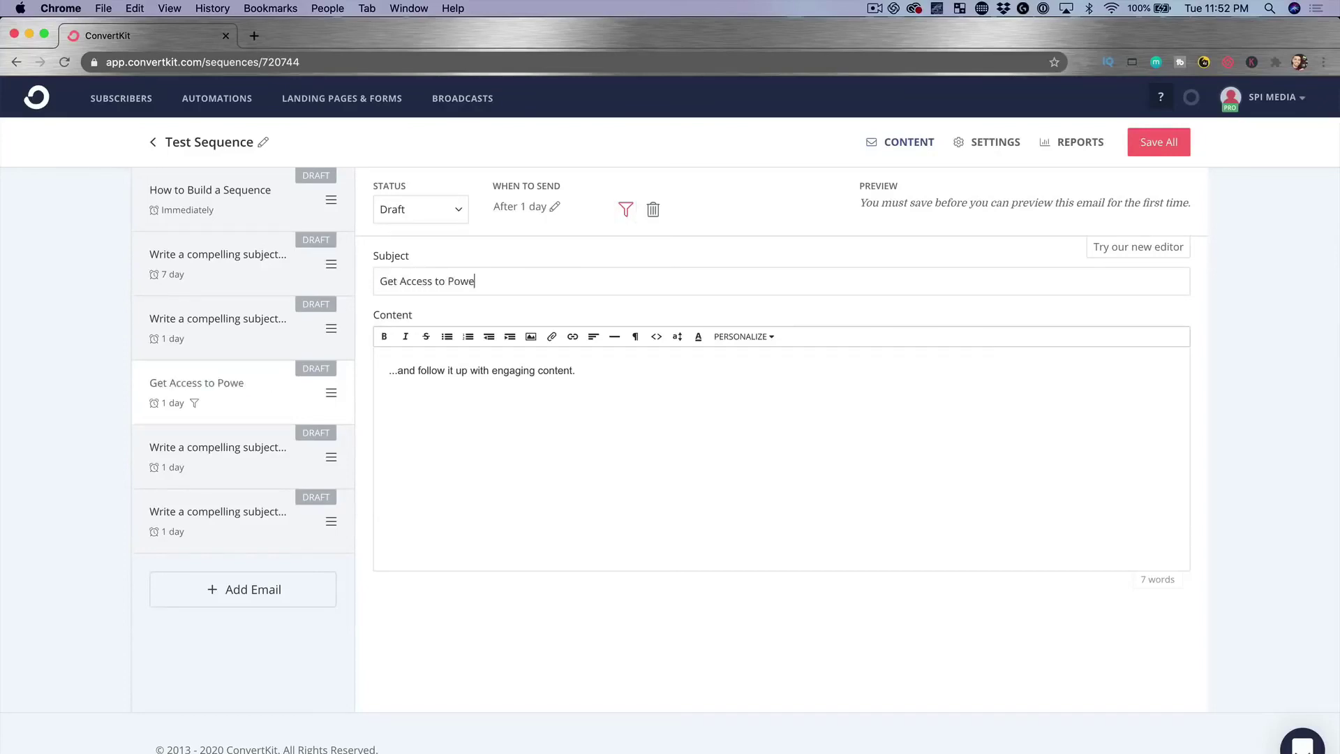
{"action": "type", "text": "Today! (Special Deal"}
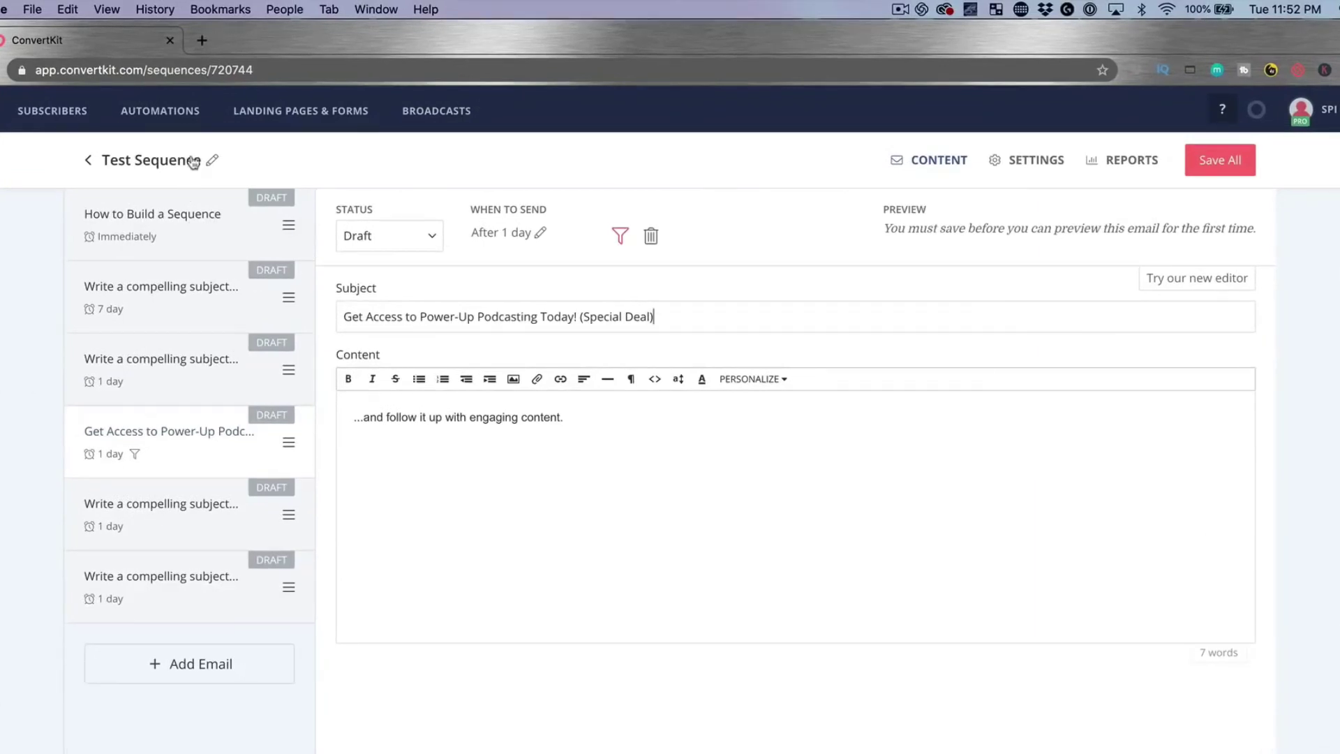
{"action": "left_click", "coordinate": [168, 113]}
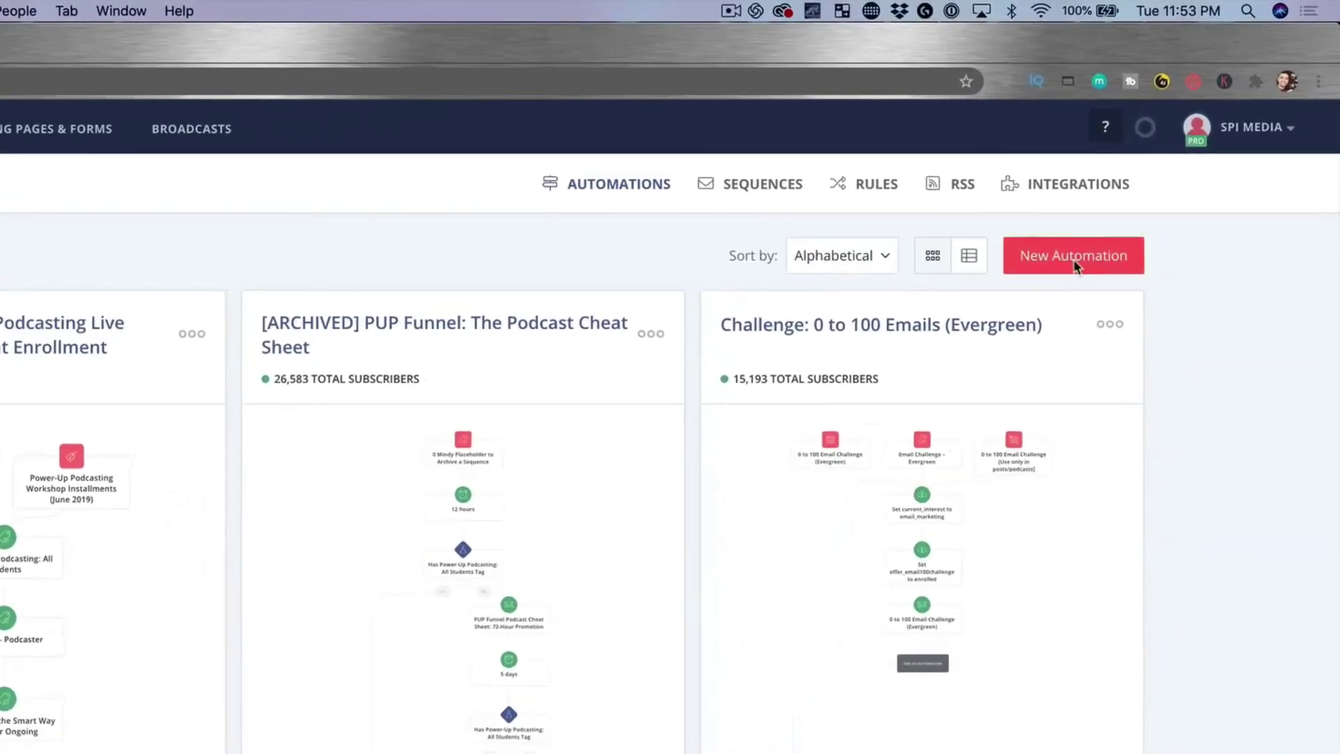
Step: Start a blank visual automation triggered by the 0 to 100 Email Challenge (Evergreen) form
{"action": "left_click", "coordinate": [1074, 264]}
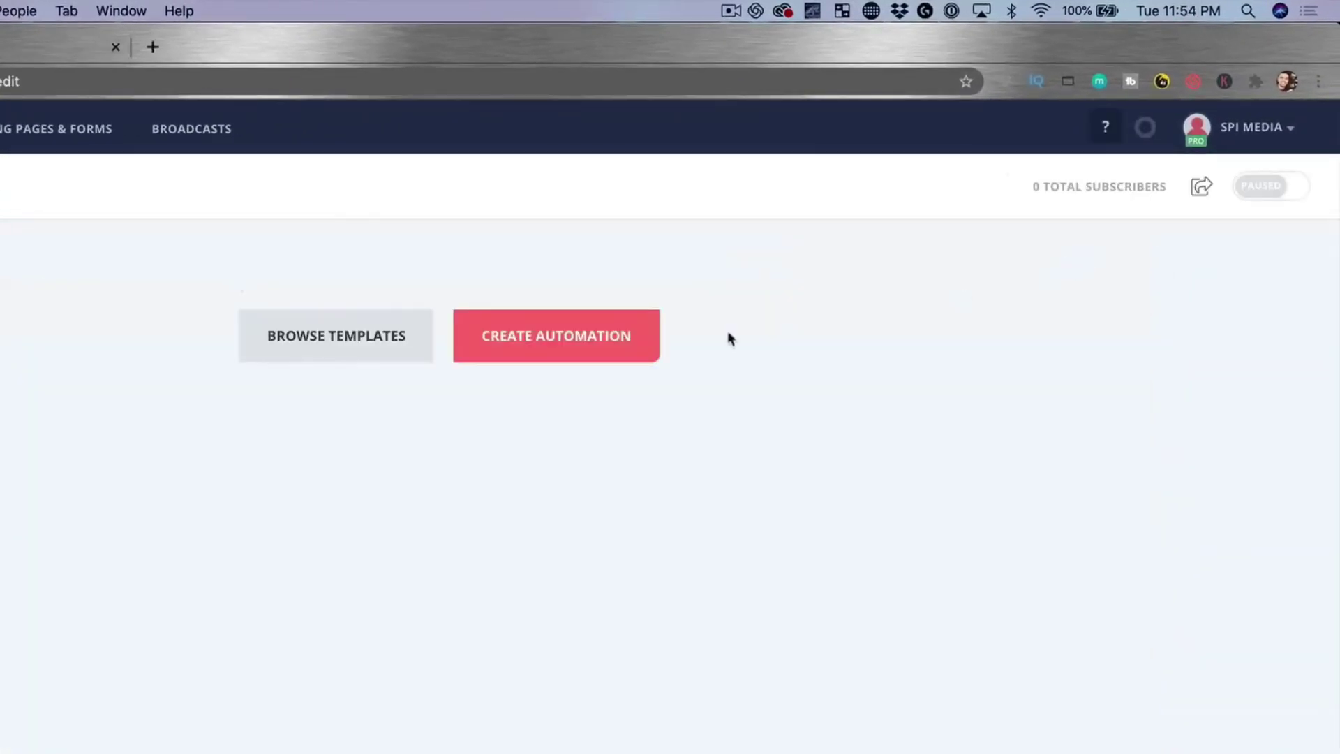
{"action": "left_click", "coordinate": [592, 340]}
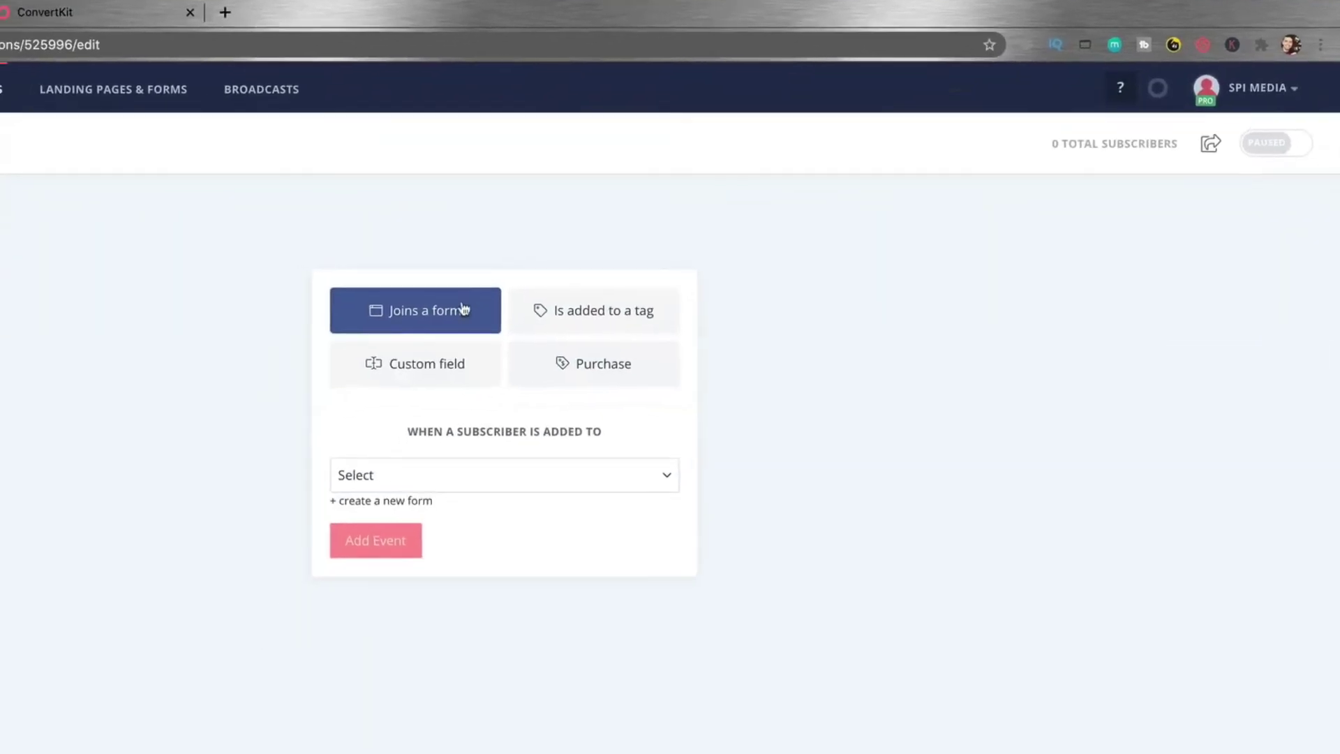
{"action": "left_click", "coordinate": [431, 482]}
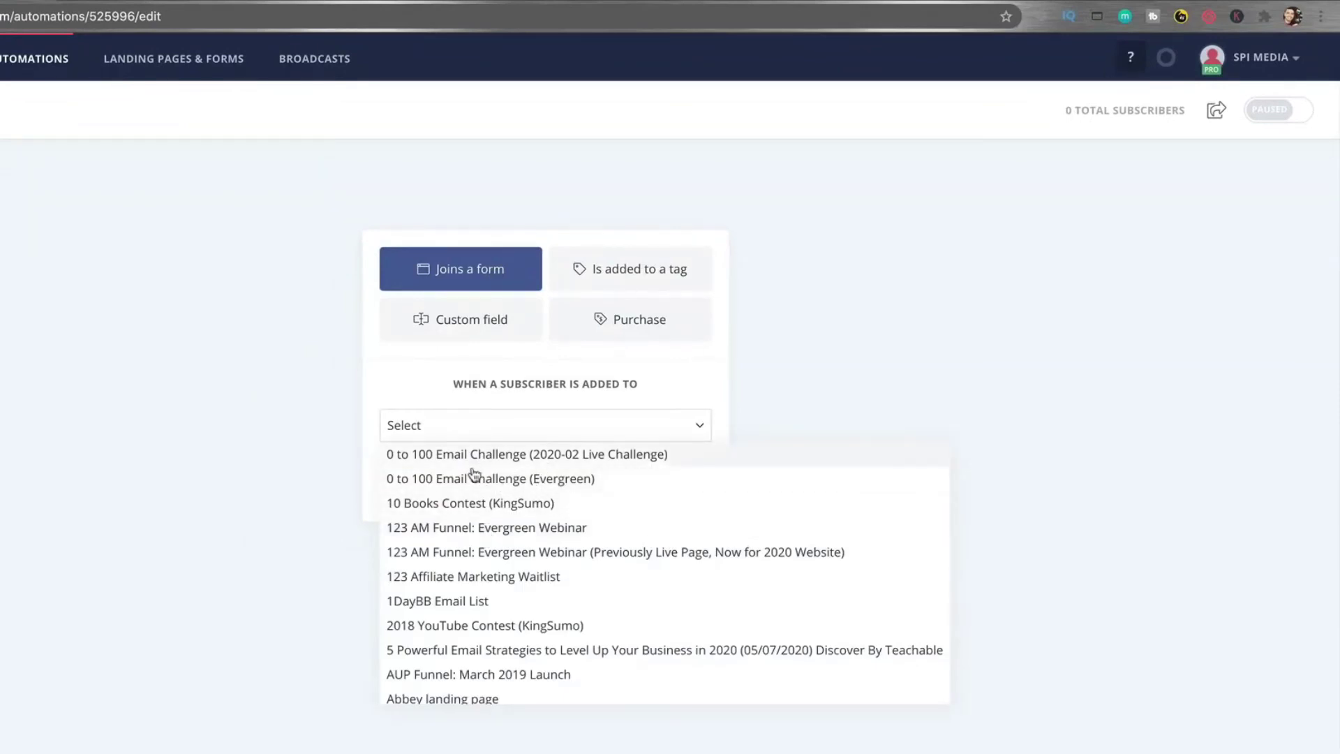
{"action": "left_click", "coordinate": [464, 489]}
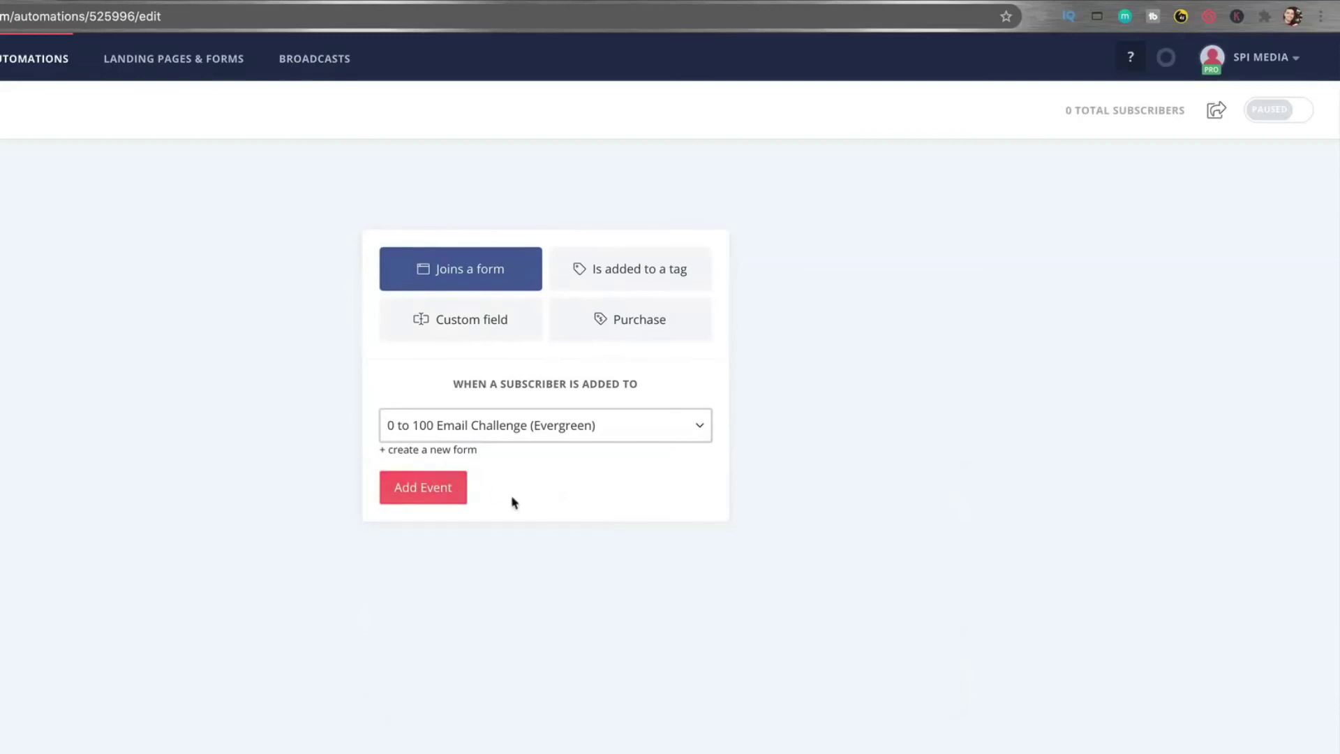
{"action": "left_click", "coordinate": [409, 493]}
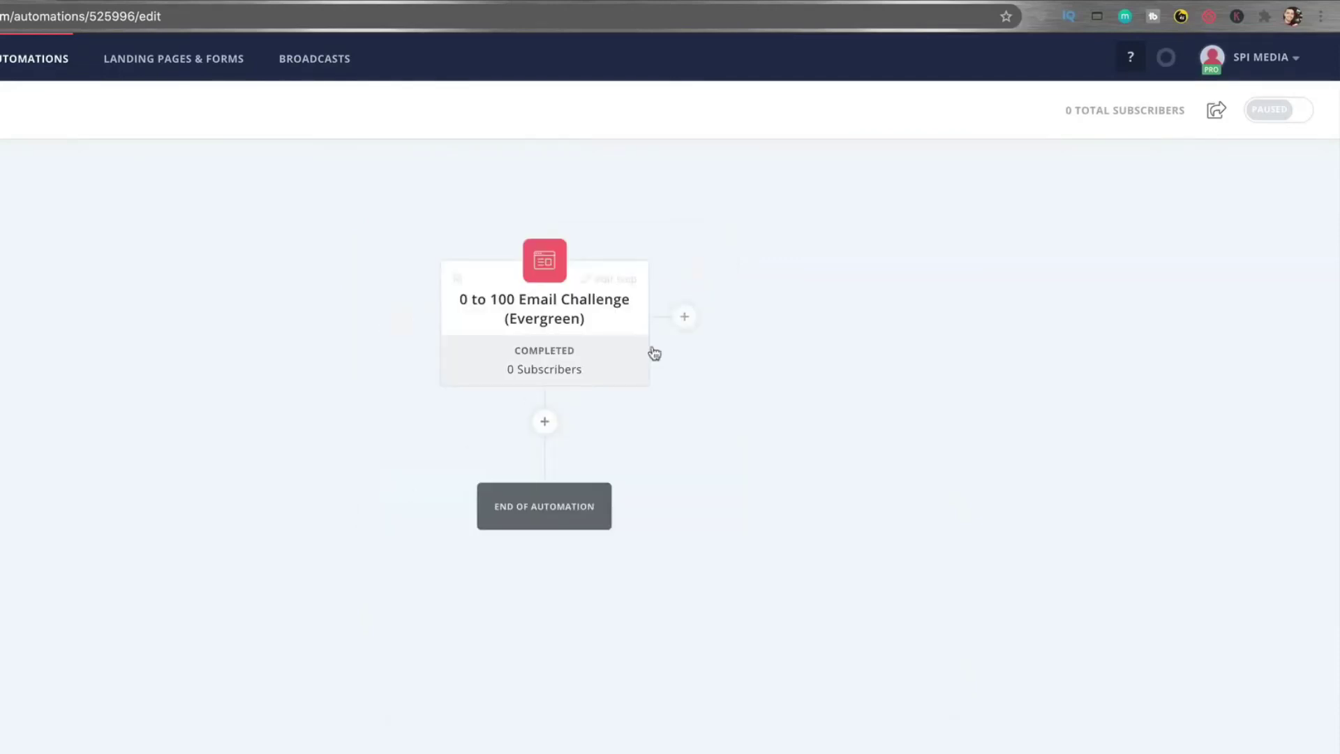
Step: Add a second trigger for a Stripe Payment purchase through the Stripe integration
{"action": "left_click", "coordinate": [684, 317]}
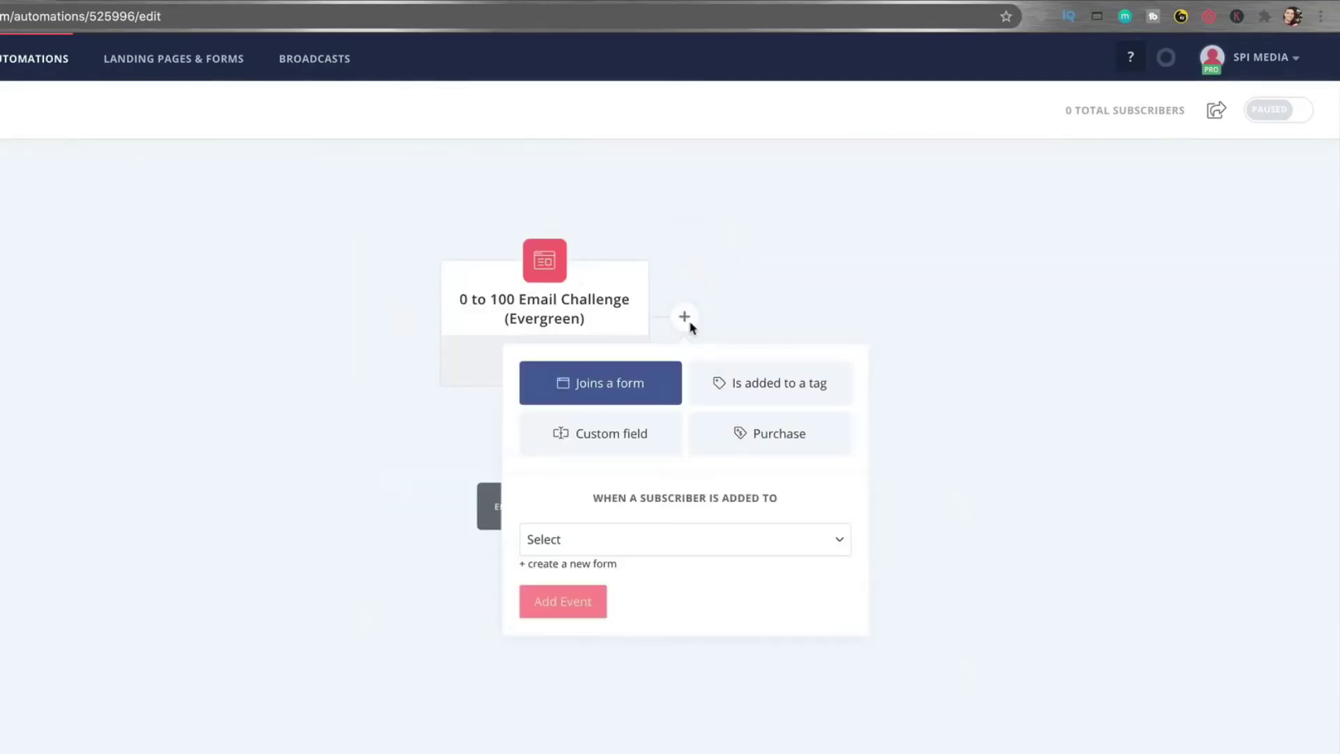
{"action": "left_click", "coordinate": [741, 435]}
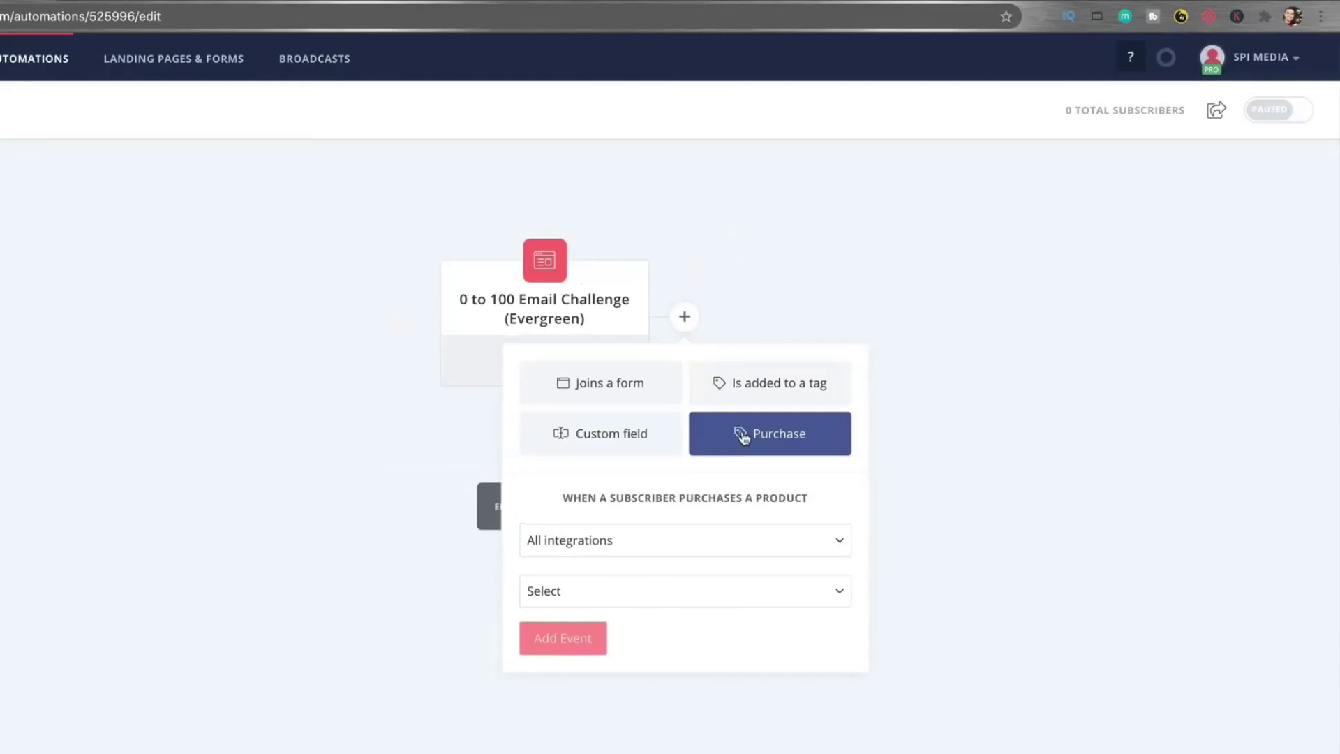
{"action": "left_click", "coordinate": [636, 550]}
{"action": "left_click", "coordinate": [637, 645]}
{"action": "left_click", "coordinate": [650, 598]}
{"action": "left_click", "coordinate": [631, 623]}
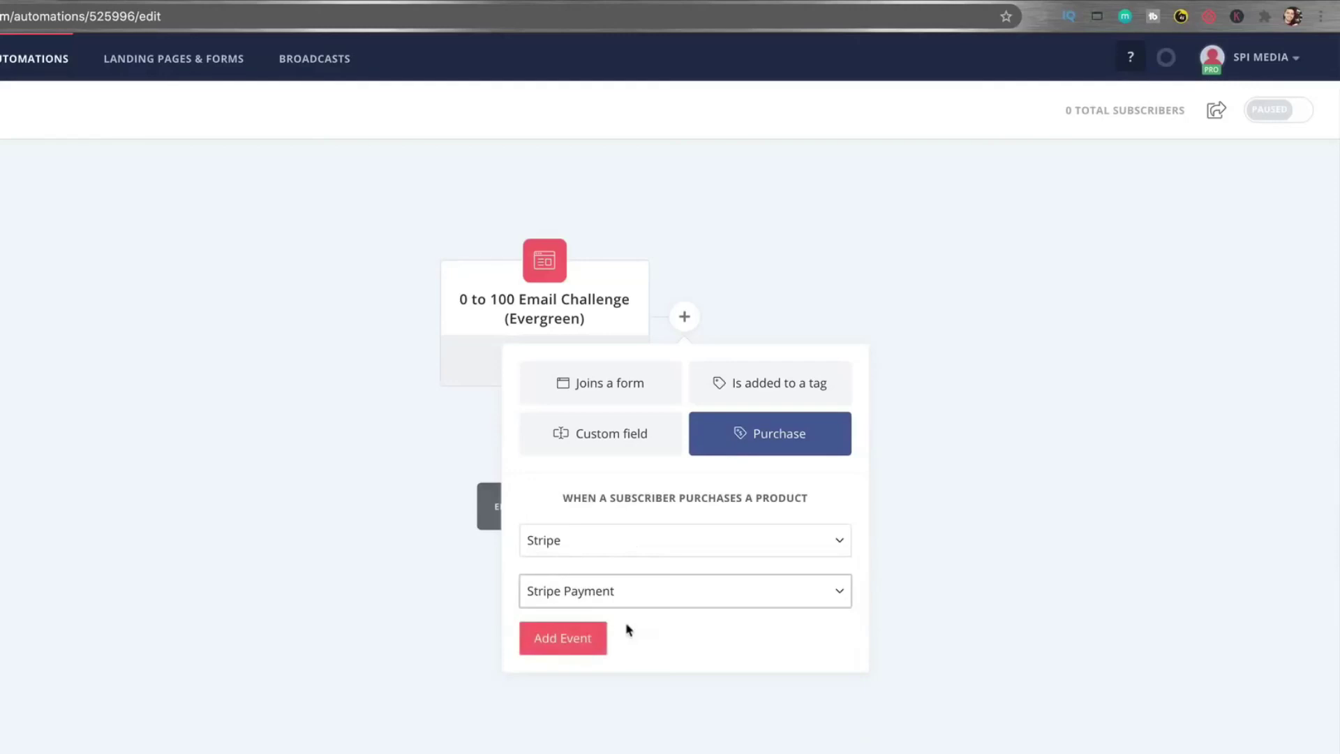
{"action": "left_click", "coordinate": [568, 641]}
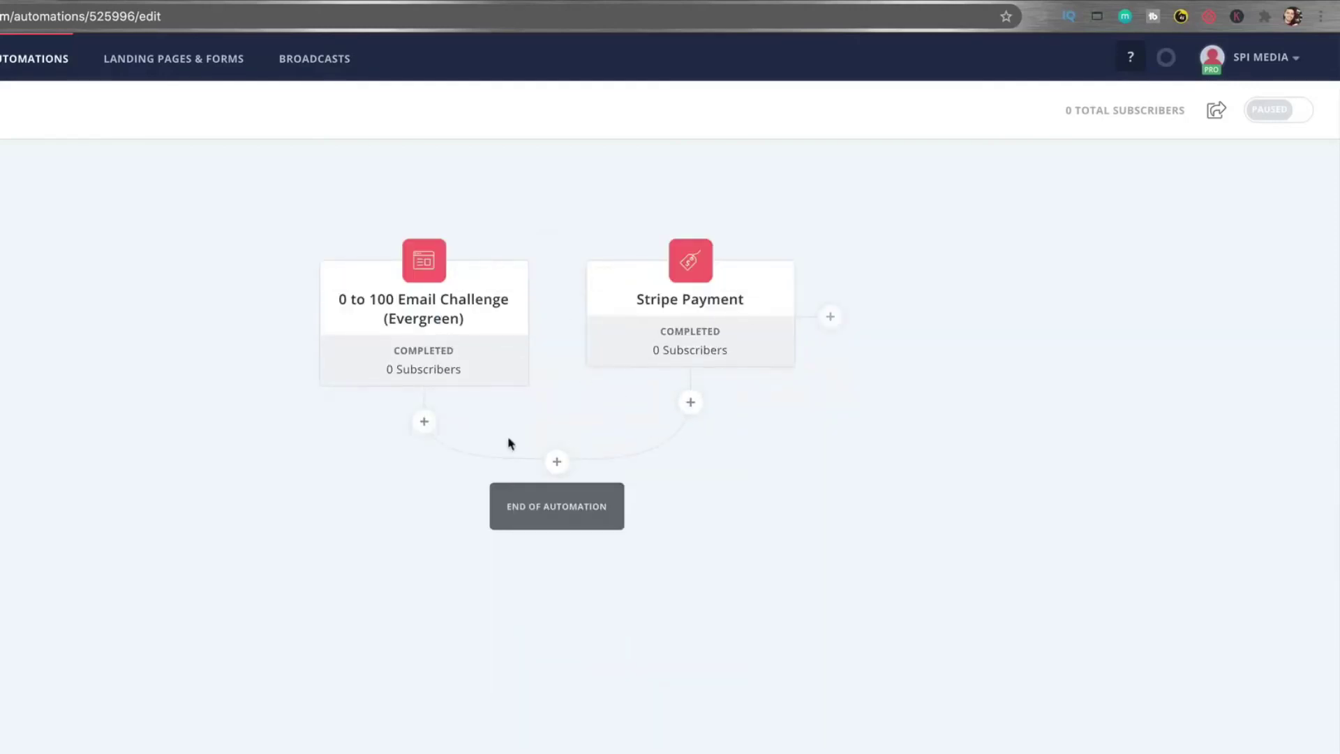
Step: Add a step tagging subscribers Email Challenge 2016 0-to-100 after the triggers
{"action": "left_click", "coordinate": [557, 461]}
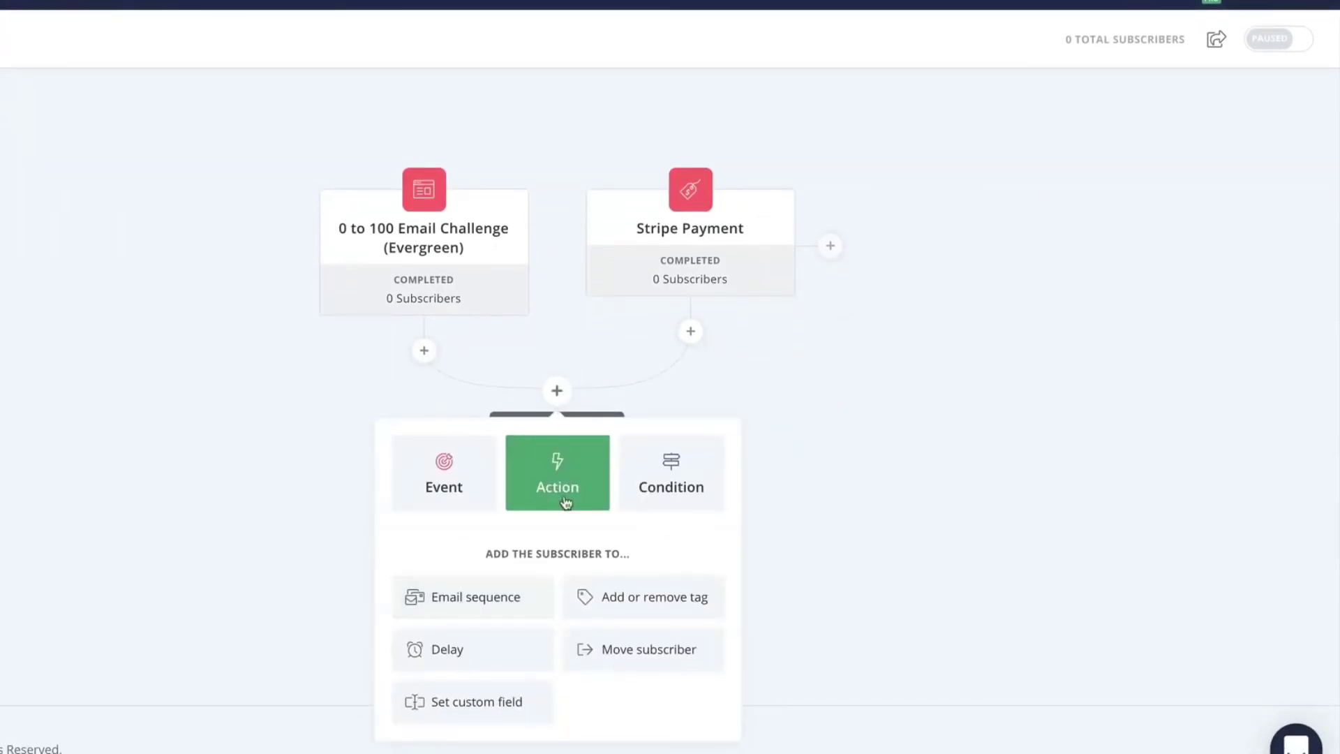
{"action": "left_click", "coordinate": [621, 603]}
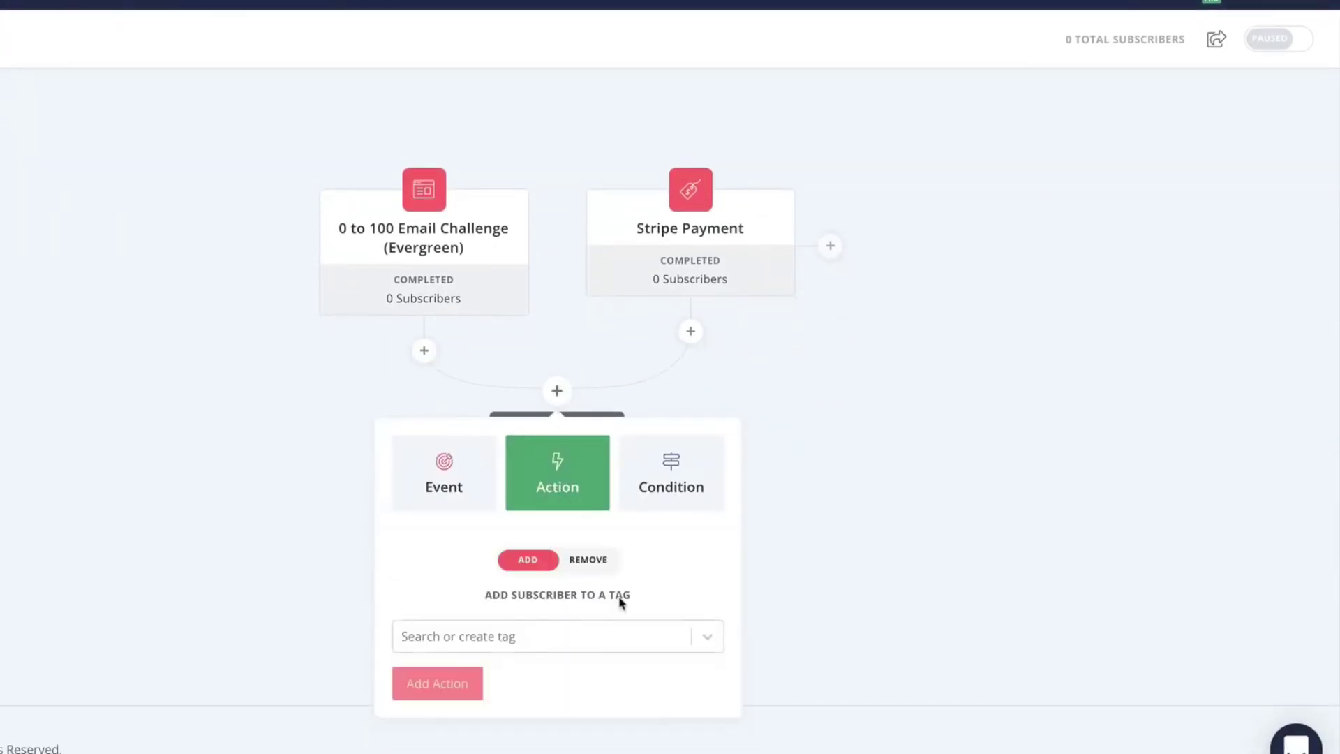
{"action": "left_click", "coordinate": [509, 642]}
{"action": "type", "text": "10"}
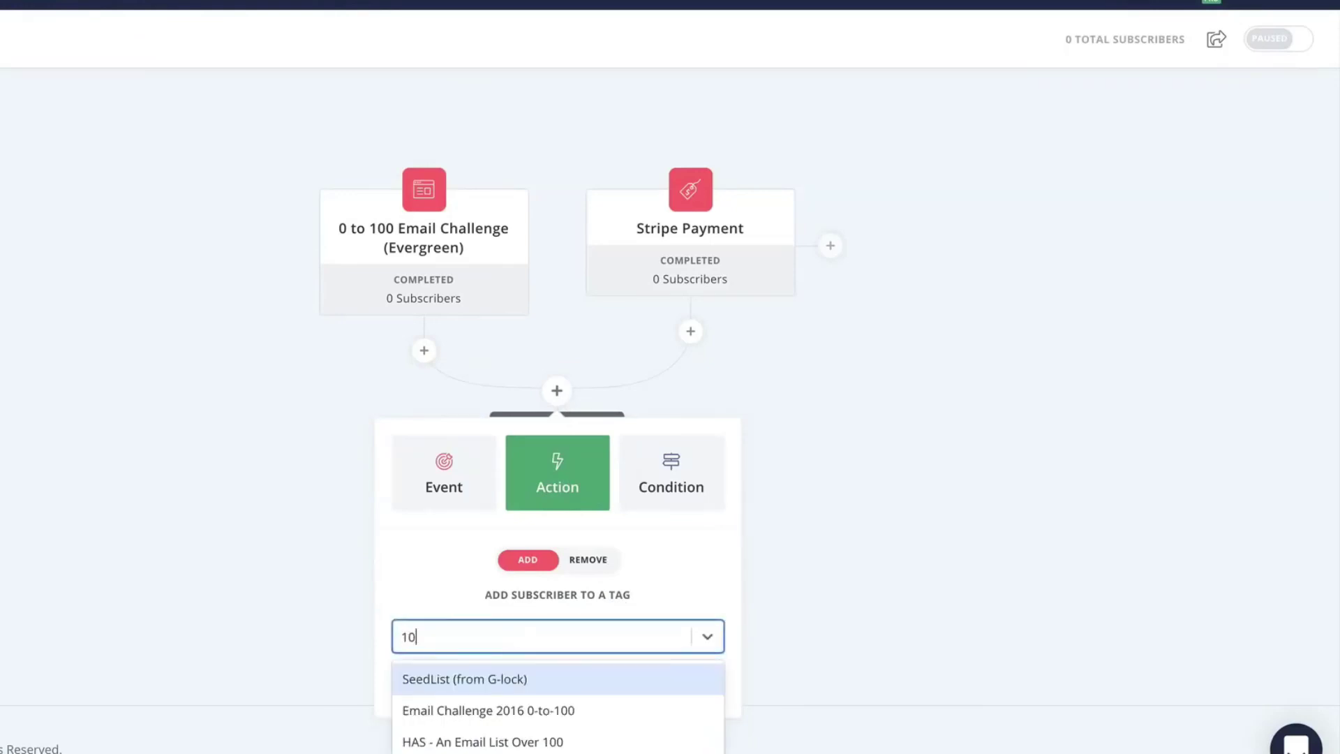
{"action": "left_click", "coordinate": [466, 710]}
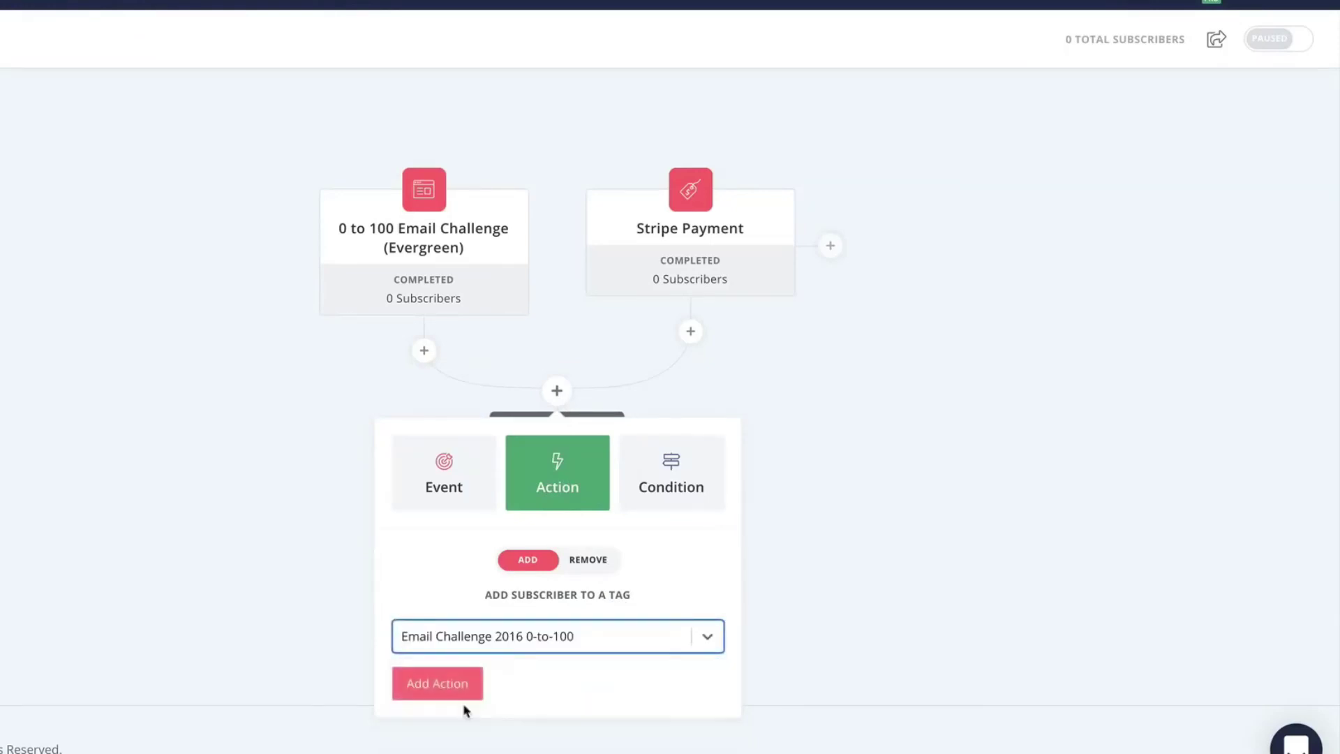
{"action": "left_click", "coordinate": [455, 686]}
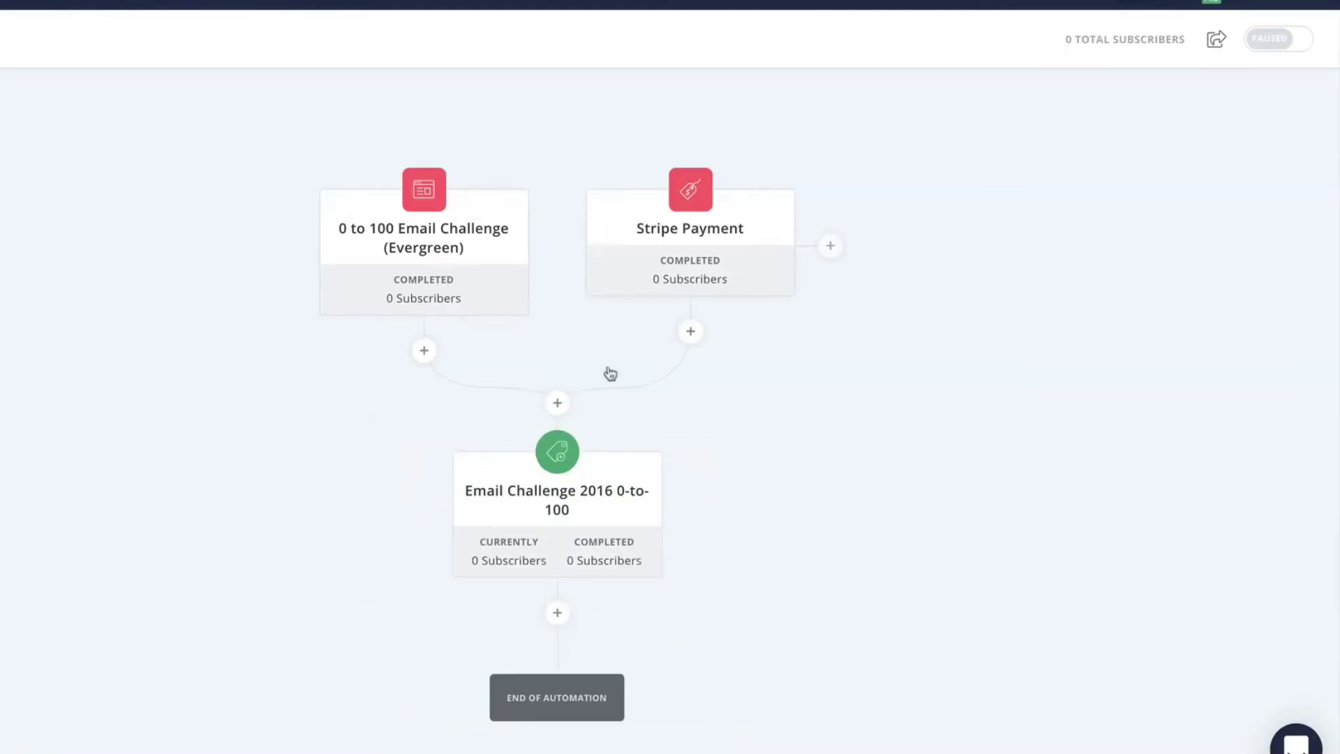
{"action": "scroll", "coordinate": [578, 492], "scroll_direction": "down", "scroll_amount": 1}
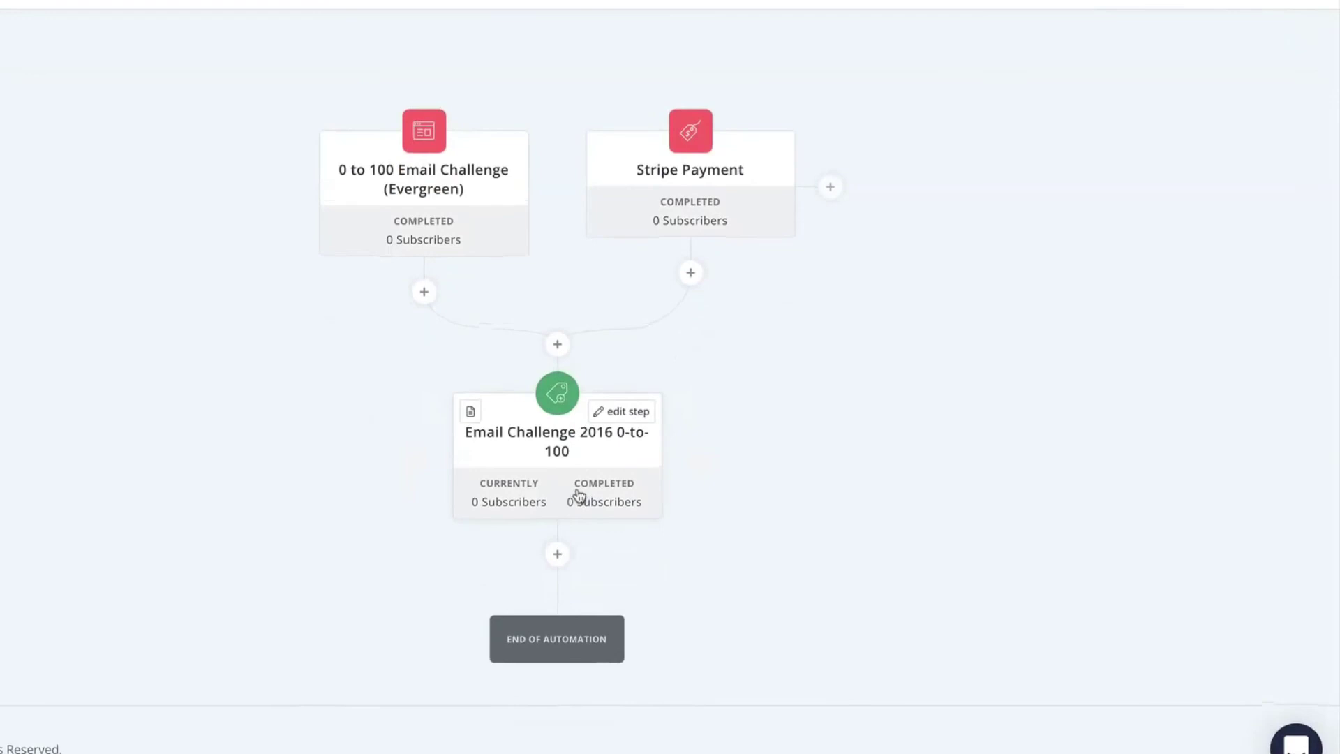
Step: Add a 2-day delay after the tag step
{"action": "left_click", "coordinate": [568, 560]}
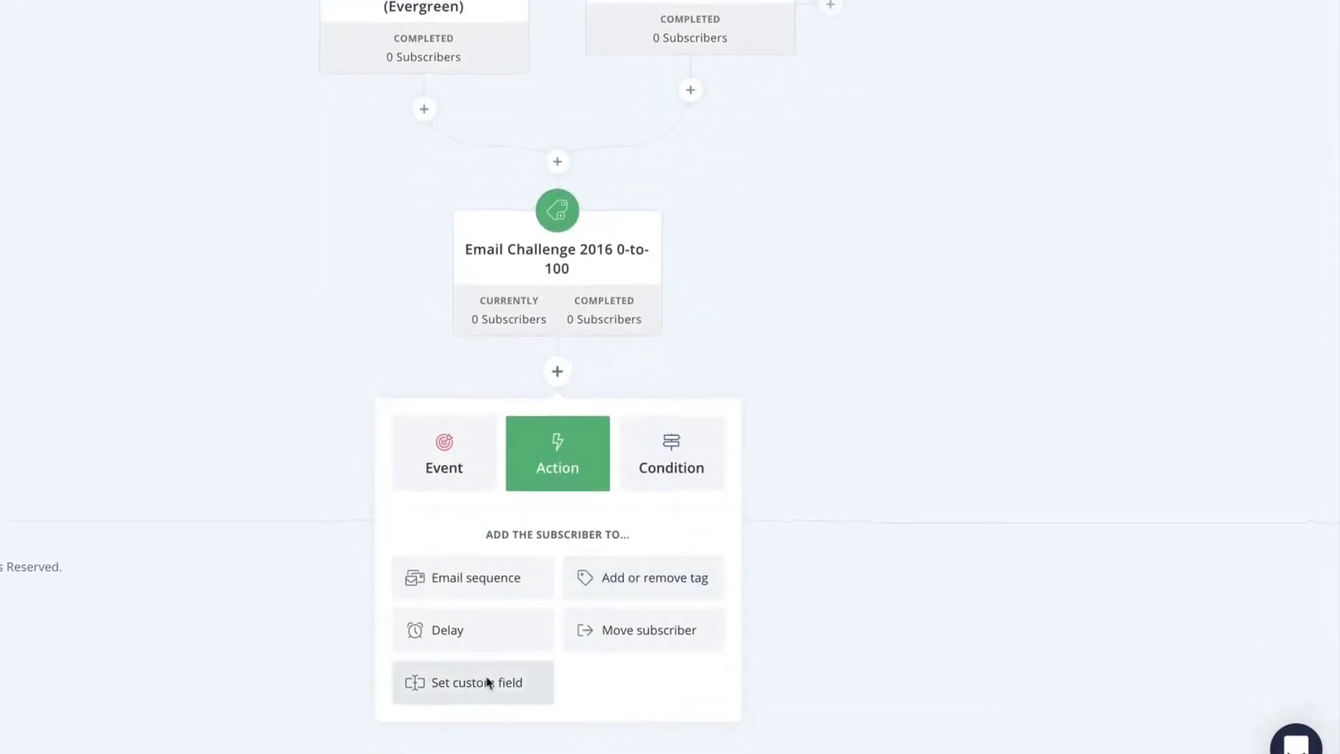
{"action": "left_click", "coordinate": [478, 589]}
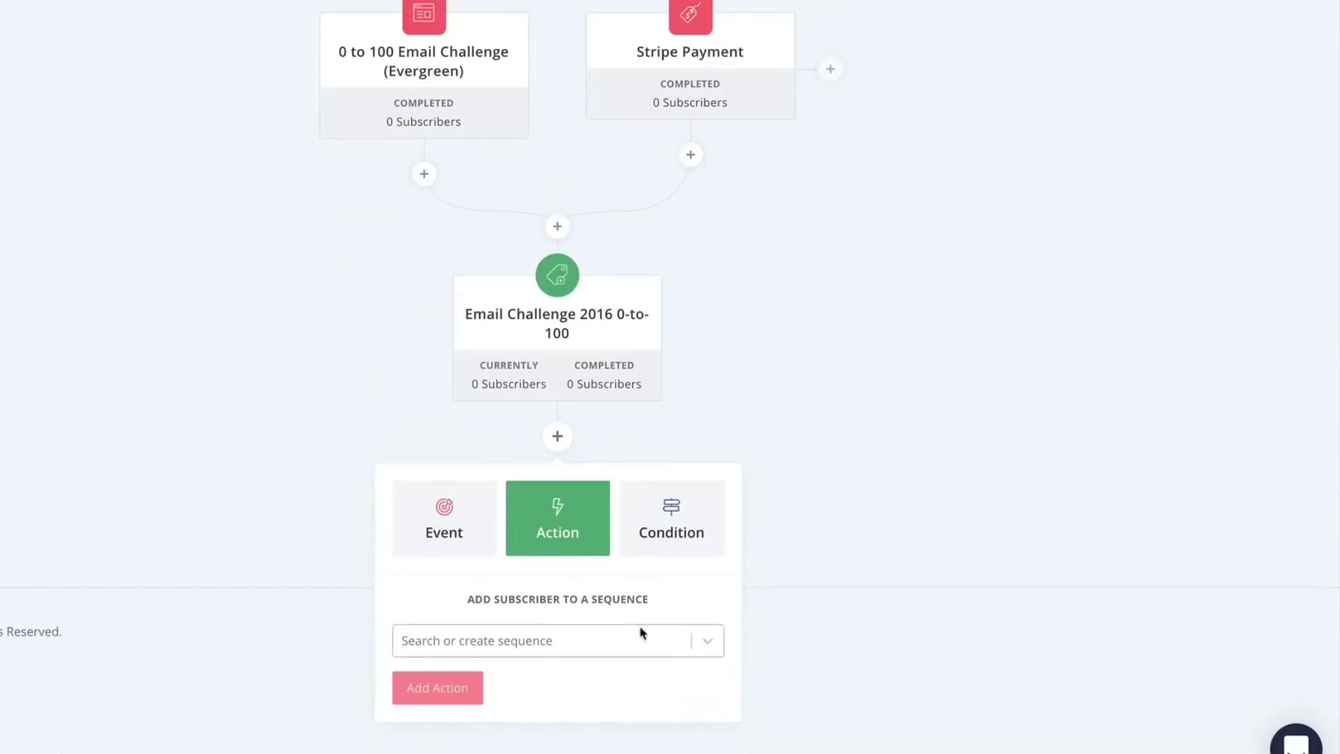
{"action": "left_click", "coordinate": [557, 437]}
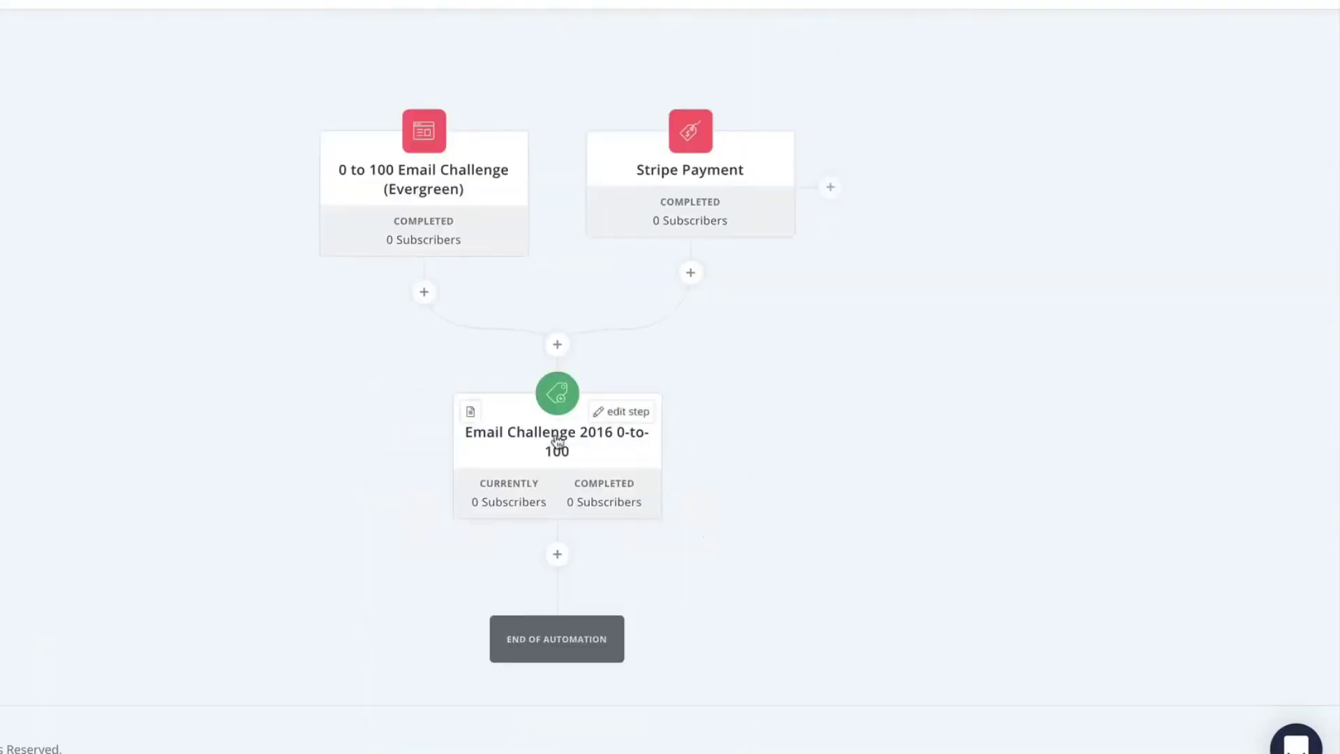
{"action": "left_click", "coordinate": [557, 555]}
{"action": "left_click", "coordinate": [489, 628]}
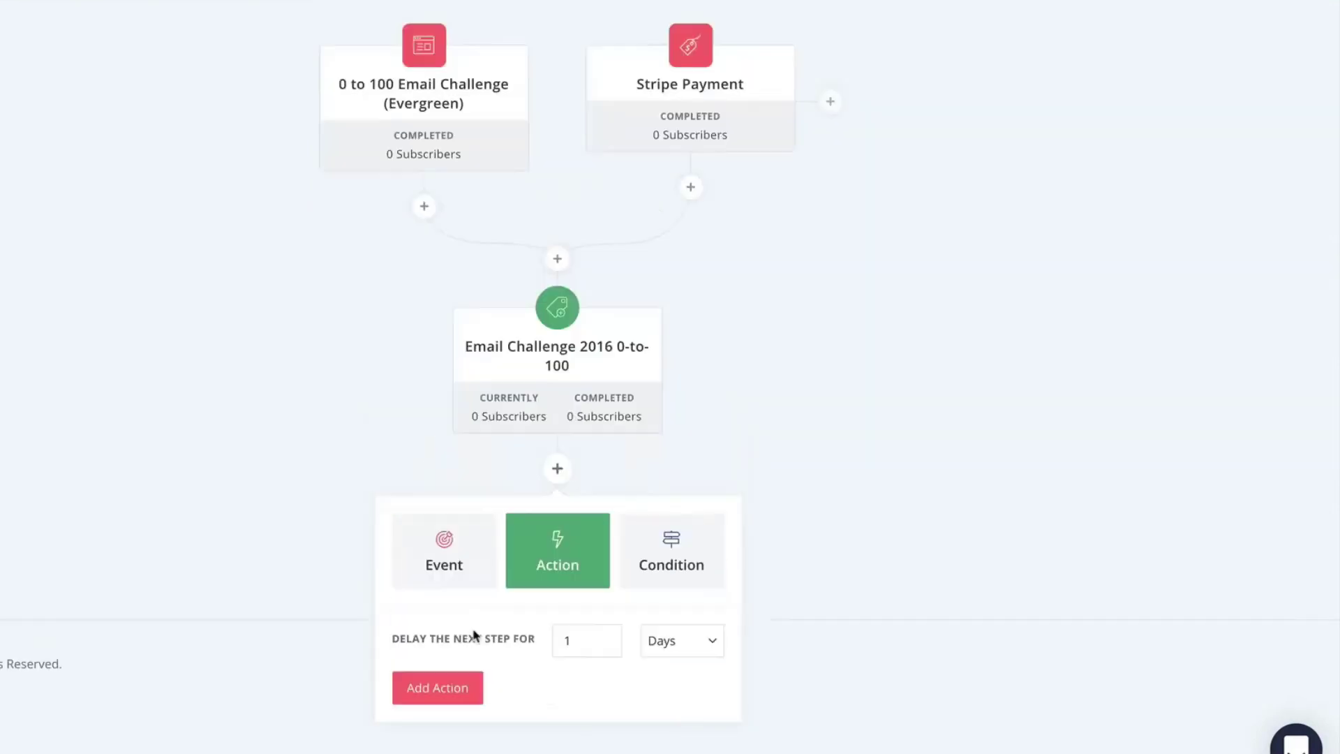
{"action": "left_click", "coordinate": [606, 635]}
{"action": "left_click", "coordinate": [457, 687]}
Step: Add an email sequence step that creates and uses the new Test Sequence 2
{"action": "left_click", "coordinate": [558, 669]}
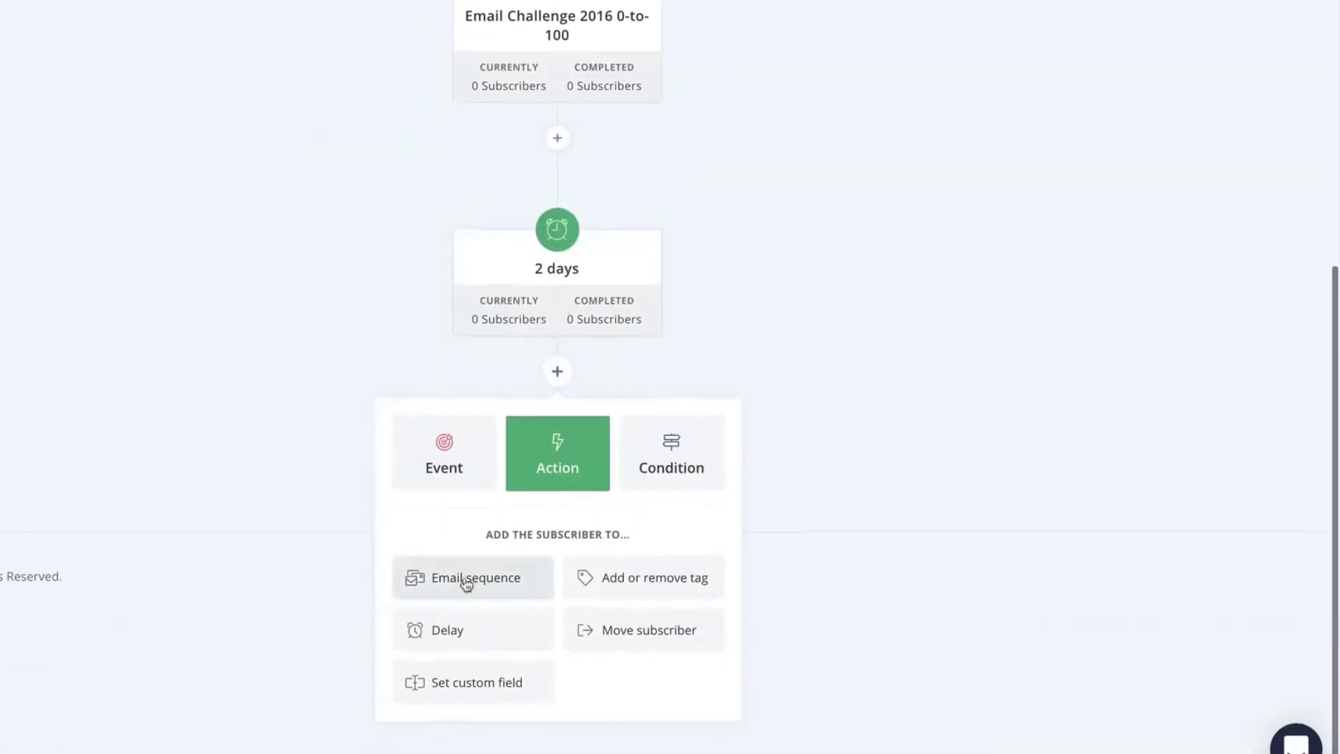
{"action": "left_click", "coordinate": [464, 581]}
{"action": "left_click", "coordinate": [465, 640]}
{"action": "type", "text": "test"}
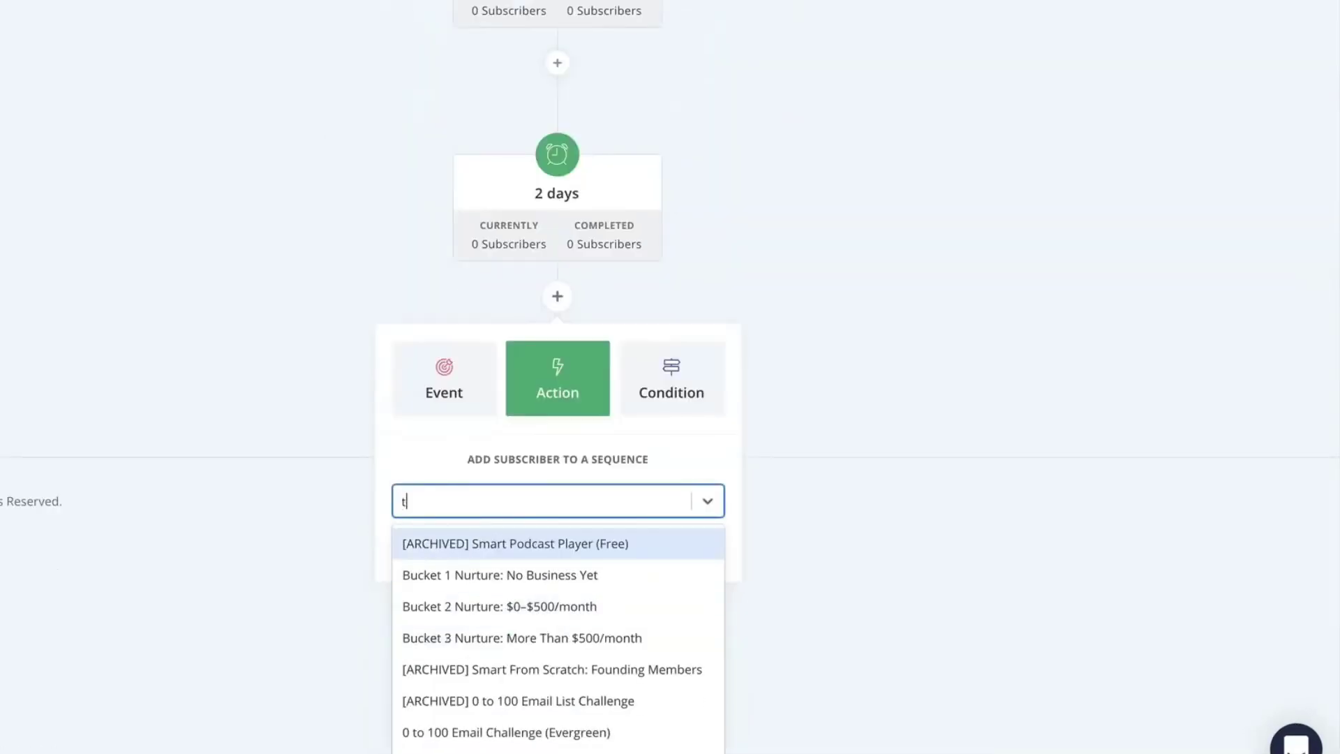
{"action": "left_click", "coordinate": [456, 715]}
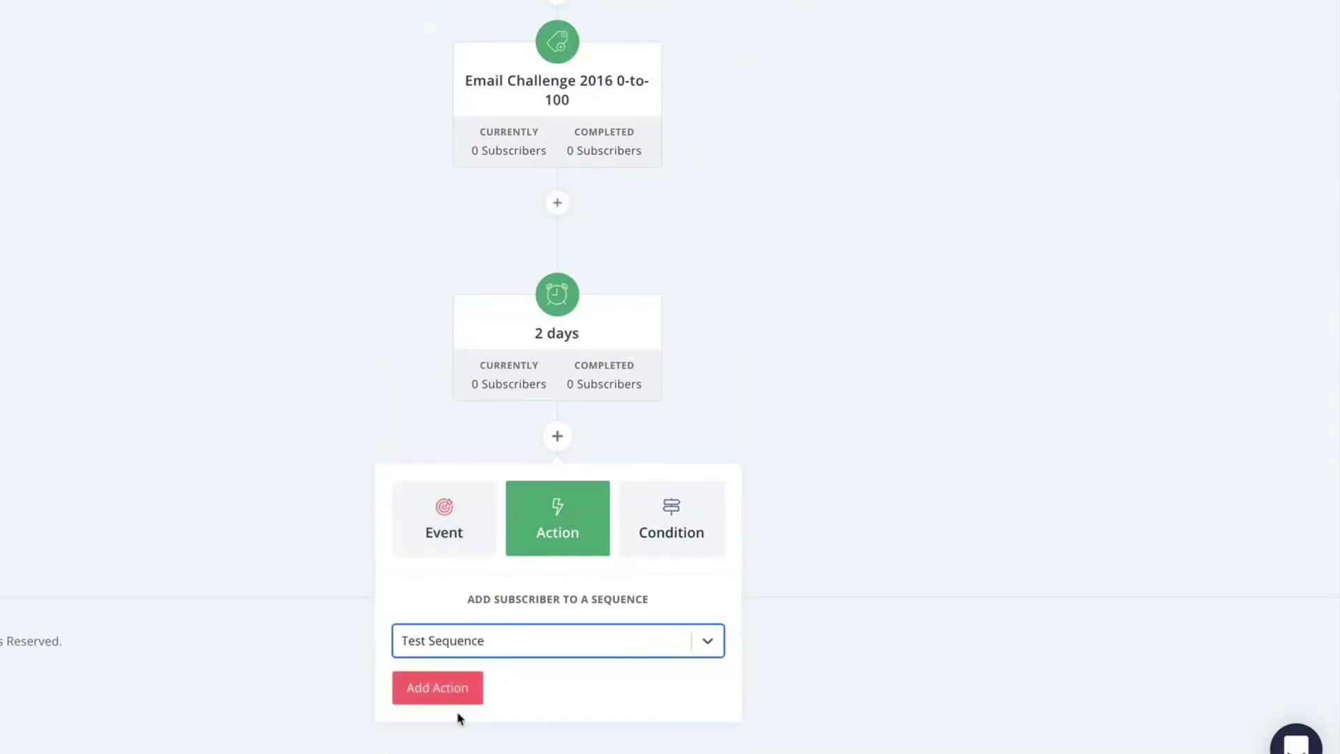
{"action": "left_click", "coordinate": [590, 635]}
{"action": "left_click", "coordinate": [444, 500]}
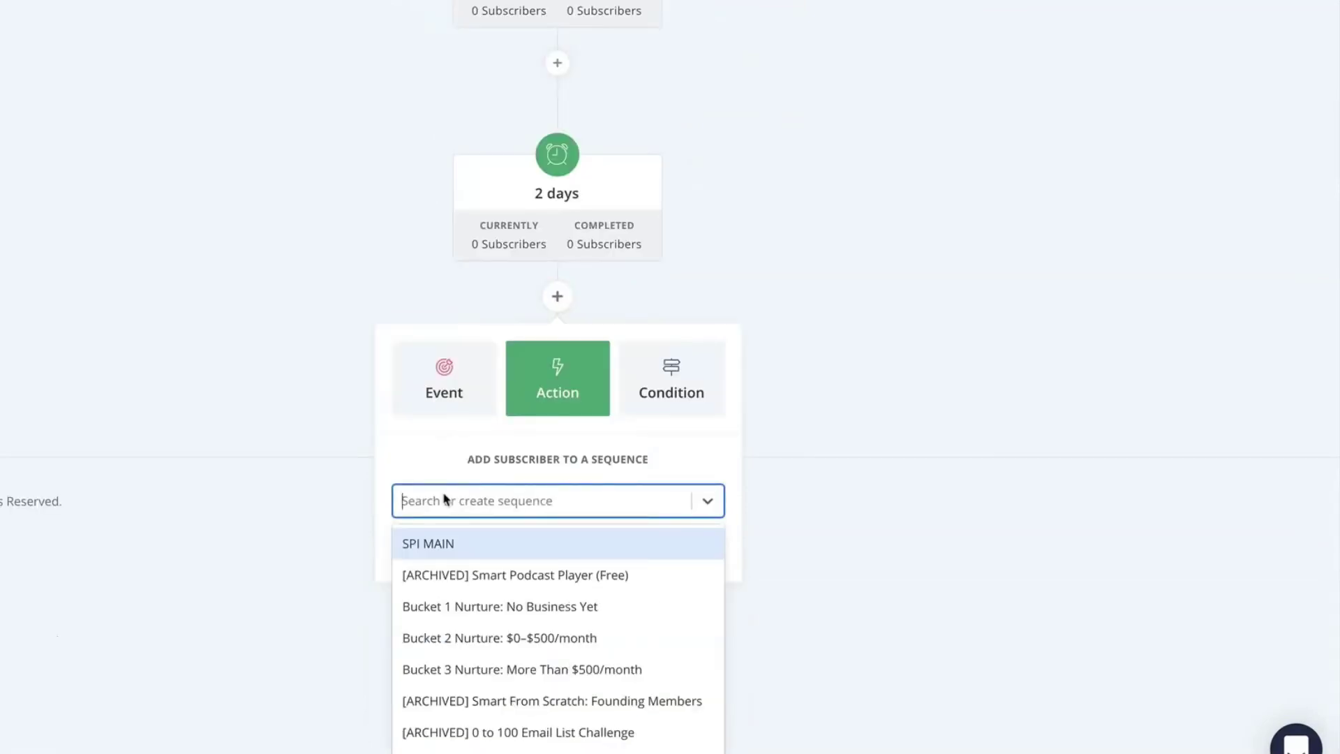
{"action": "type", "text": "Test Sequence 2"}
{"action": "key", "text": "Return"}
{"action": "left_click", "coordinate": [463, 691]}
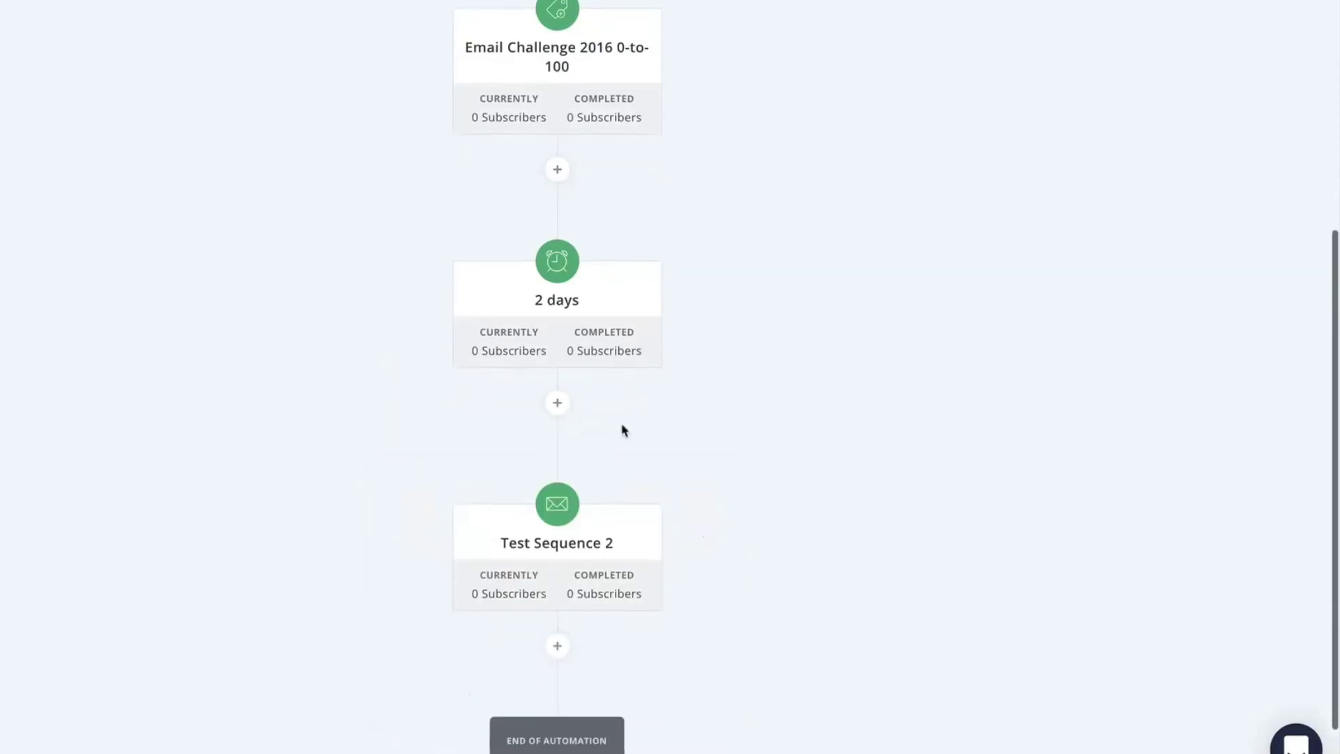
{"action": "scroll", "coordinate": [622, 428], "scroll_direction": "up", "scroll_amount": 6}
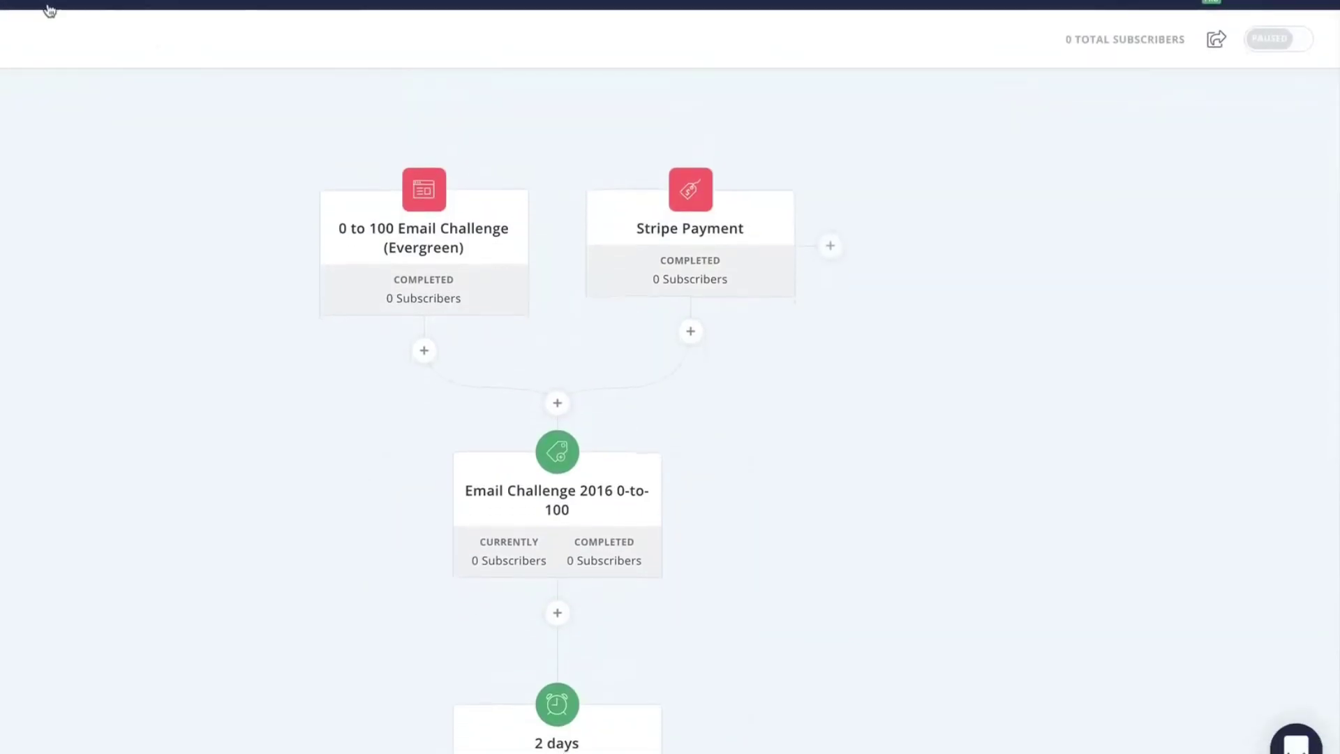
{"action": "scroll", "coordinate": [419, 209], "scroll_direction": "down", "scroll_amount": 8}
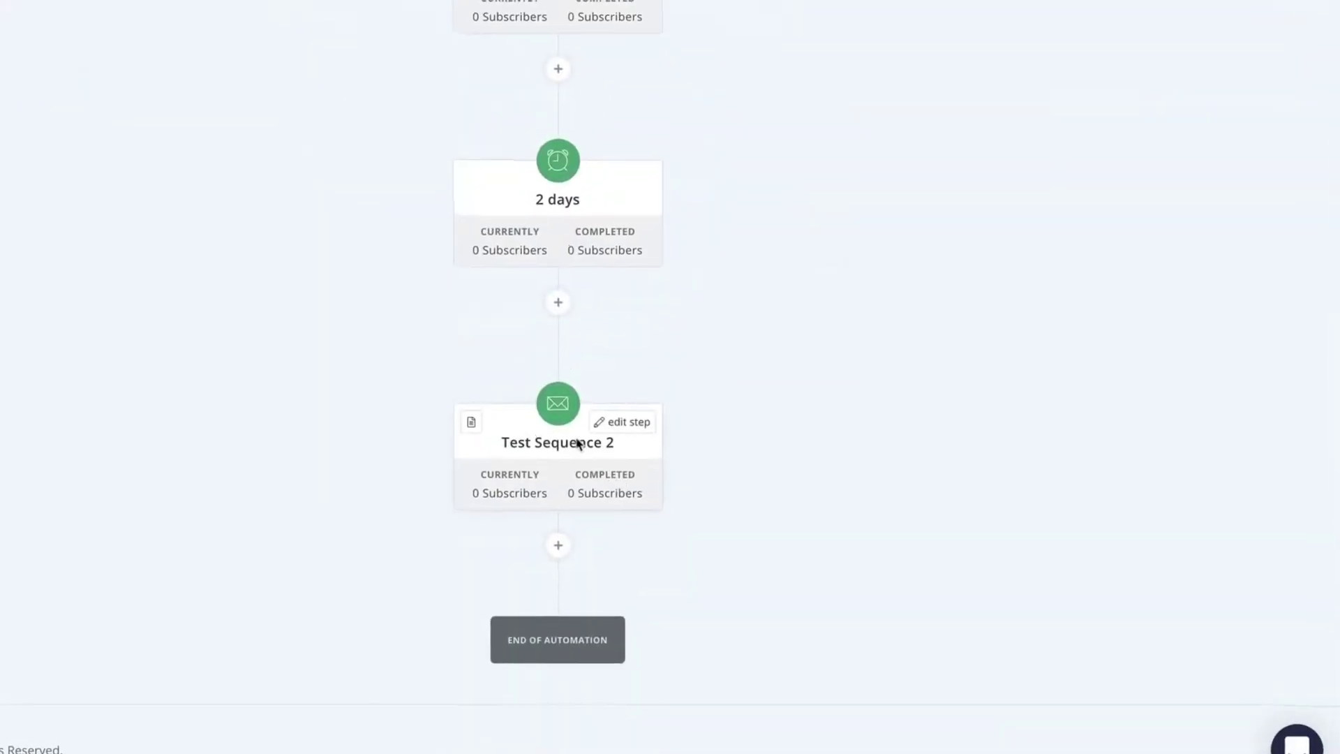
Step: In Test Sequence 2, set the first email to send immediately and add a second email
{"action": "left_click", "coordinate": [474, 502]}
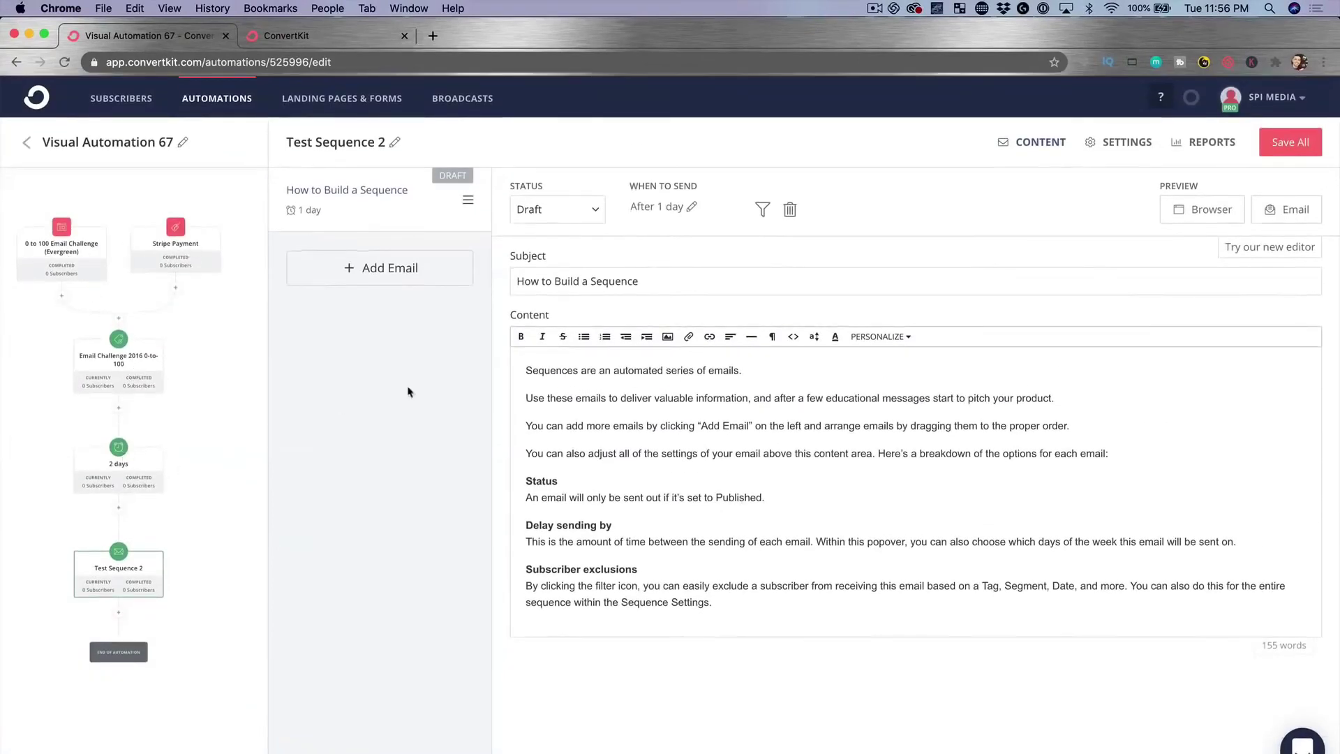
{"action": "left_click", "coordinate": [693, 209]}
{"action": "left_click", "coordinate": [635, 257]}
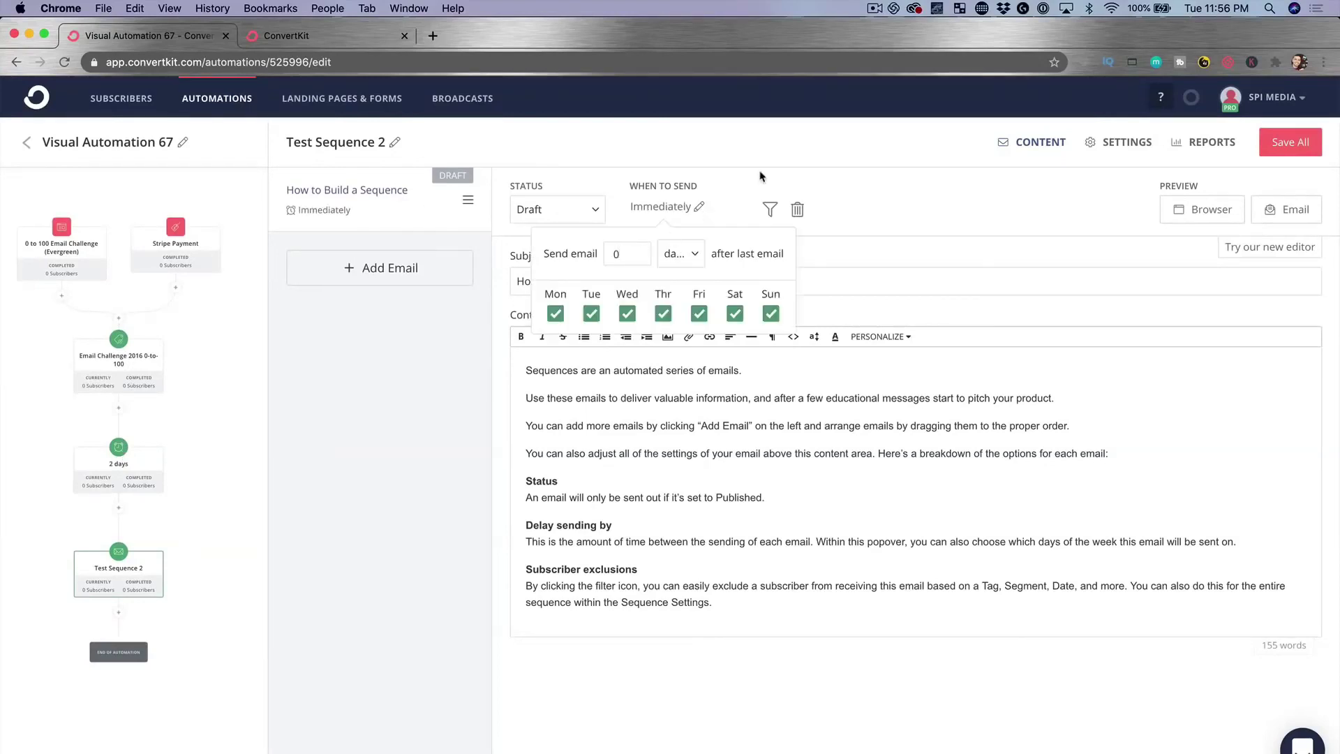
{"action": "left_click", "coordinate": [413, 268]}
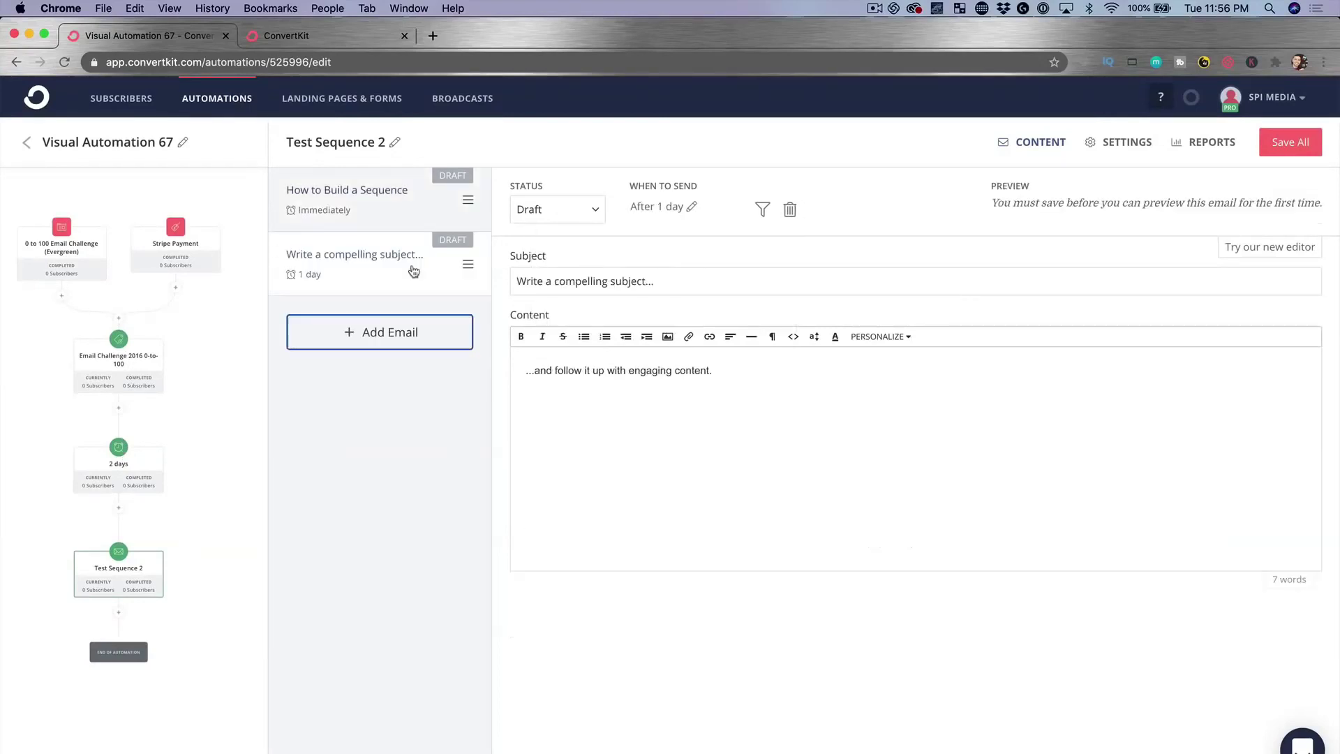
{"action": "left_click", "coordinate": [704, 210]}
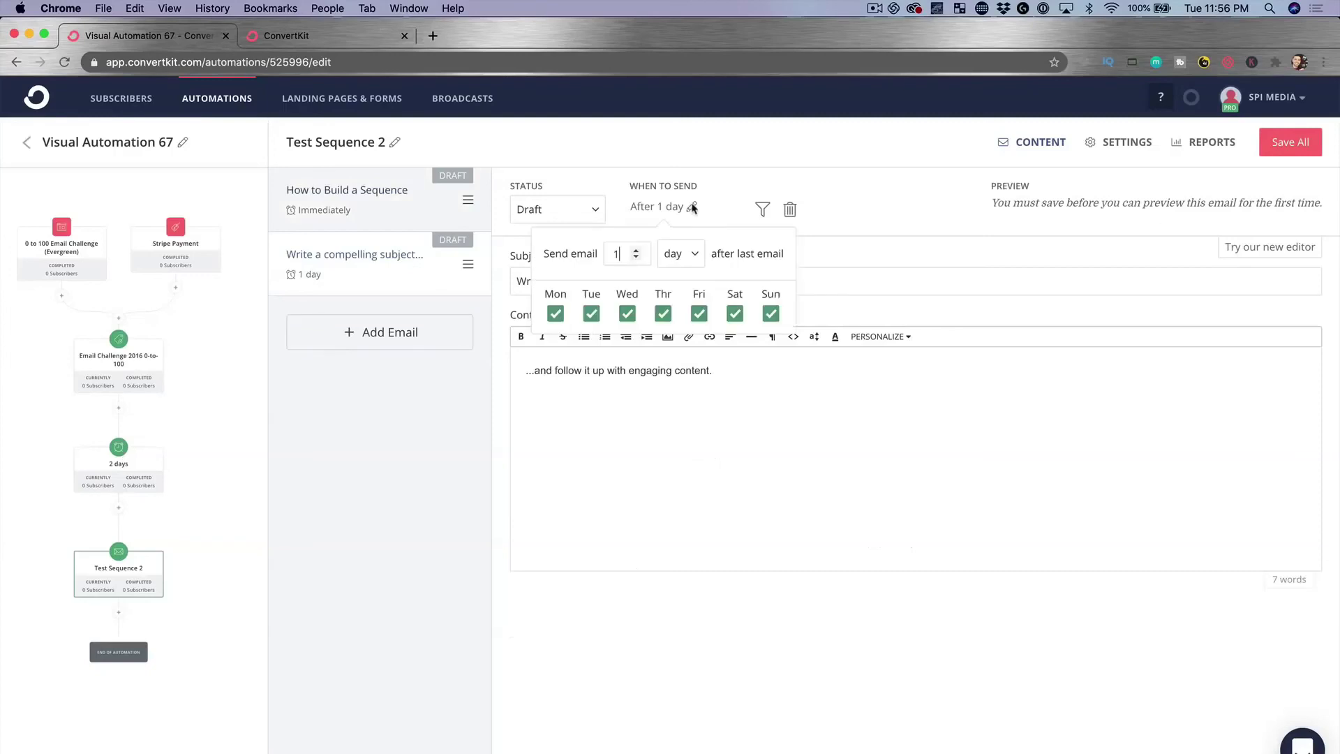
Step: Add third and fourth emails, give one a 7-day delay, and reorder them
{"action": "left_click", "coordinate": [394, 334]}
{"action": "left_click", "coordinate": [692, 207]}
{"action": "type", "text": "7 day"}
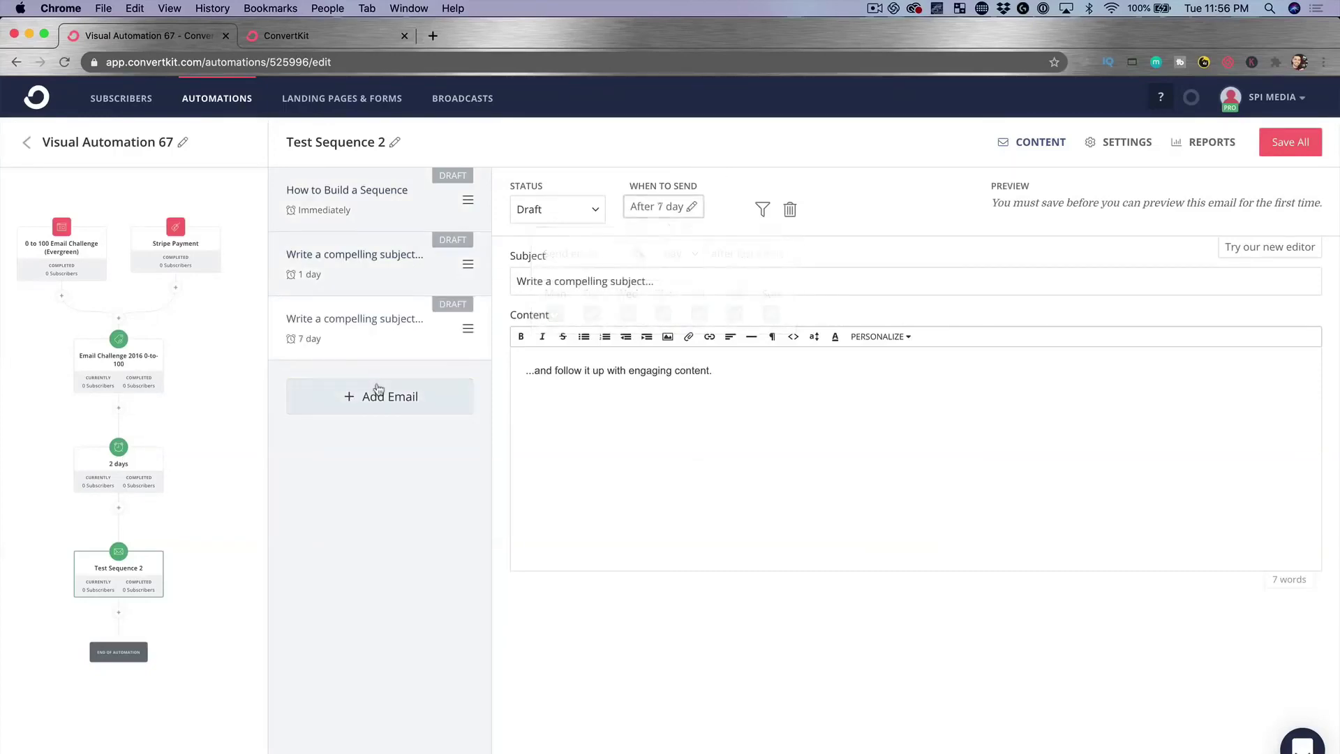
{"action": "left_click_drag", "start_coordinate": [467, 328], "coordinate": [468, 264]}
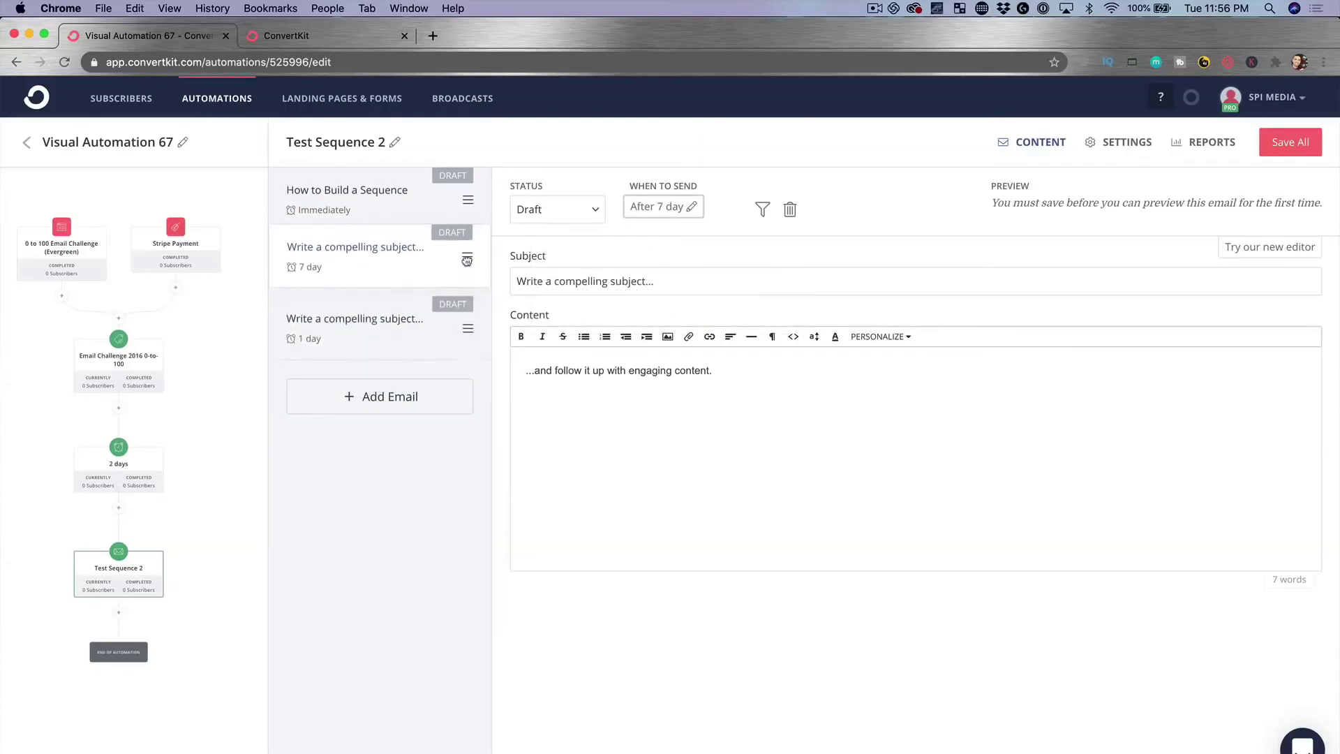
{"action": "left_click", "coordinate": [403, 396]}
{"action": "left_click_drag", "start_coordinate": [466, 392], "coordinate": [458, 209]}
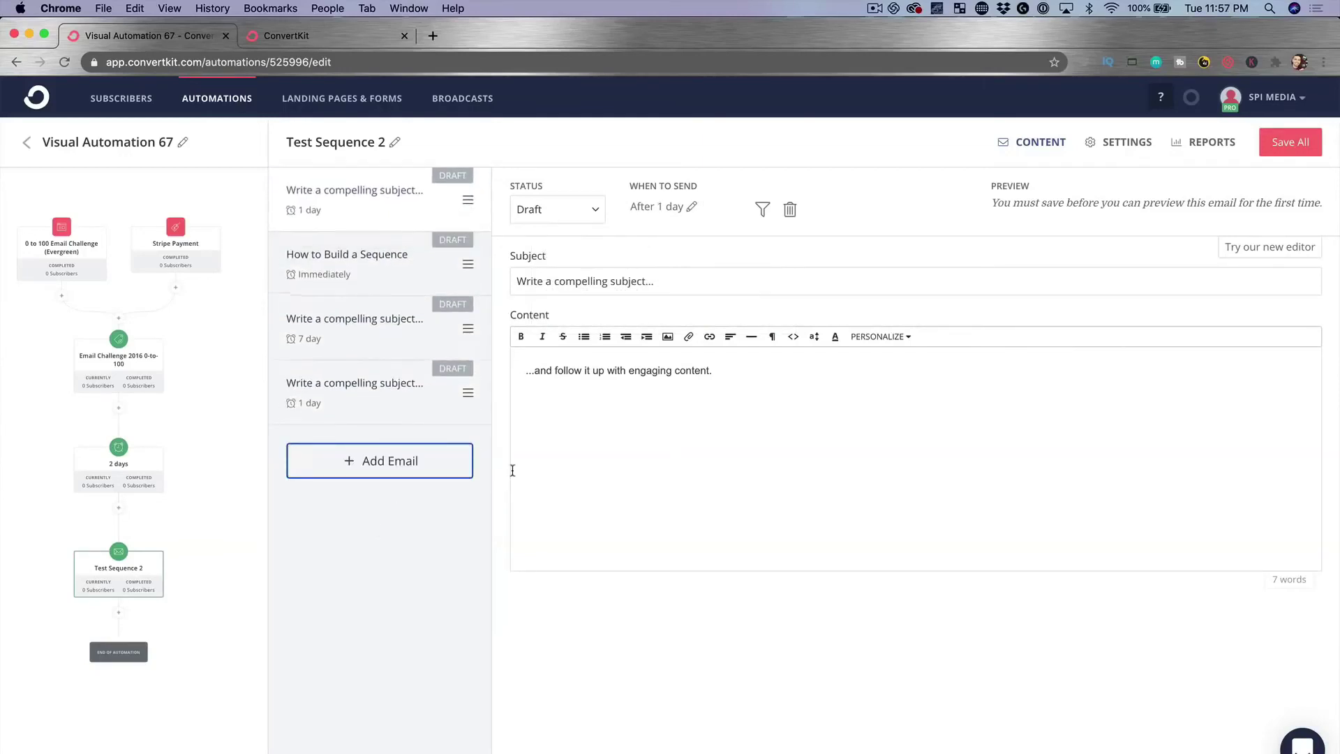